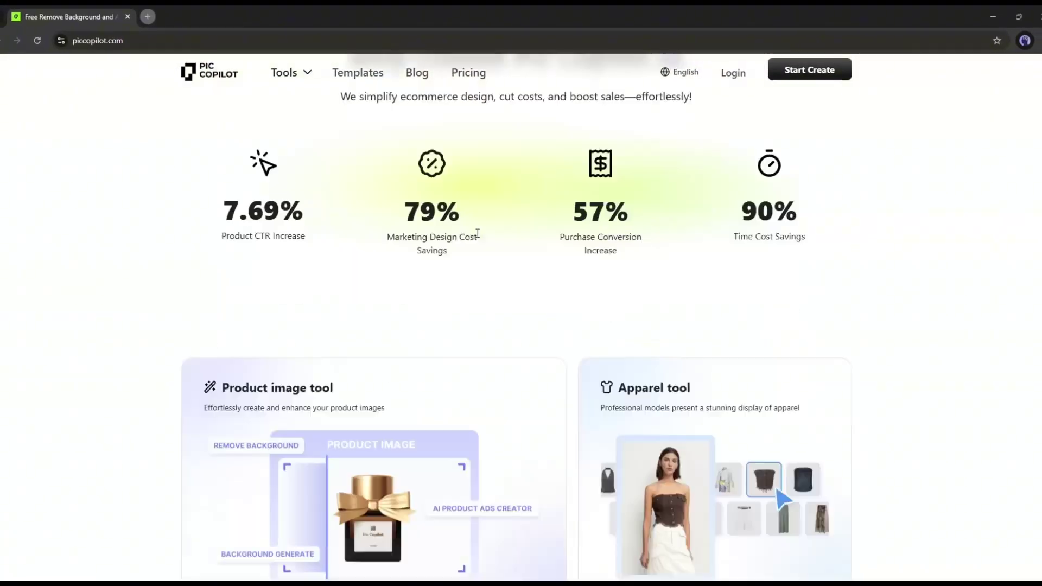
Scroll down through the homepage's features and templates, then back up toward the top
{"action": "scroll", "coordinate": [489, 247], "scroll_direction": "down", "scroll_amount": 10}
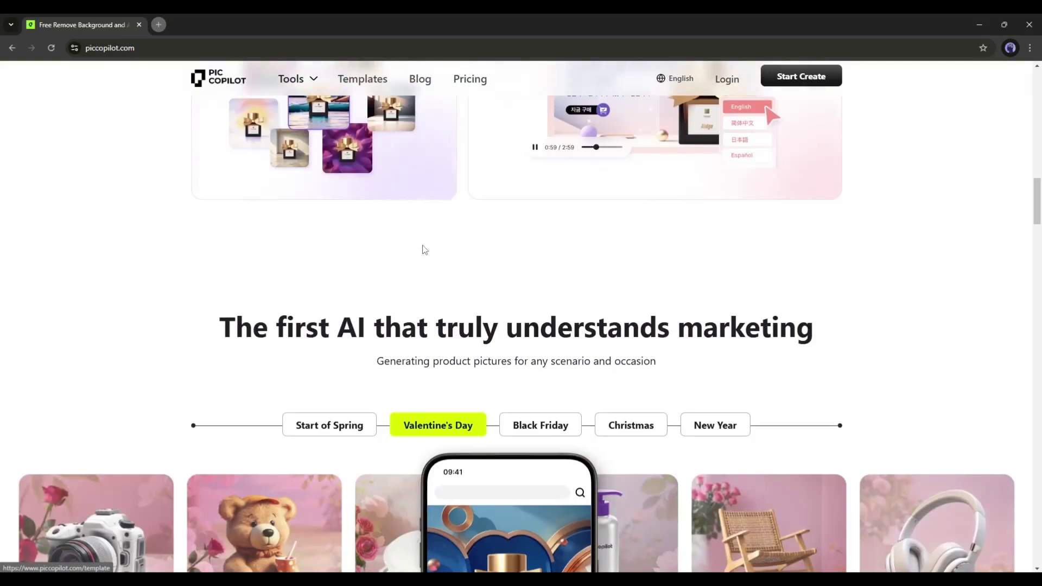
{"action": "scroll", "coordinate": [425, 249], "scroll_direction": "down", "scroll_amount": 10}
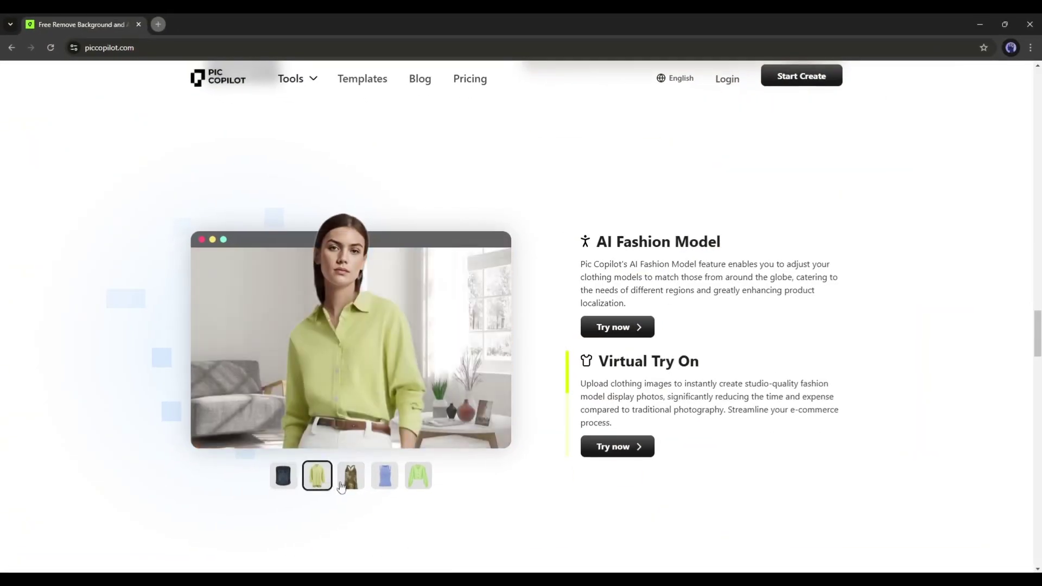
{"action": "scroll", "coordinate": [516, 353], "scroll_direction": "down", "scroll_amount": 10}
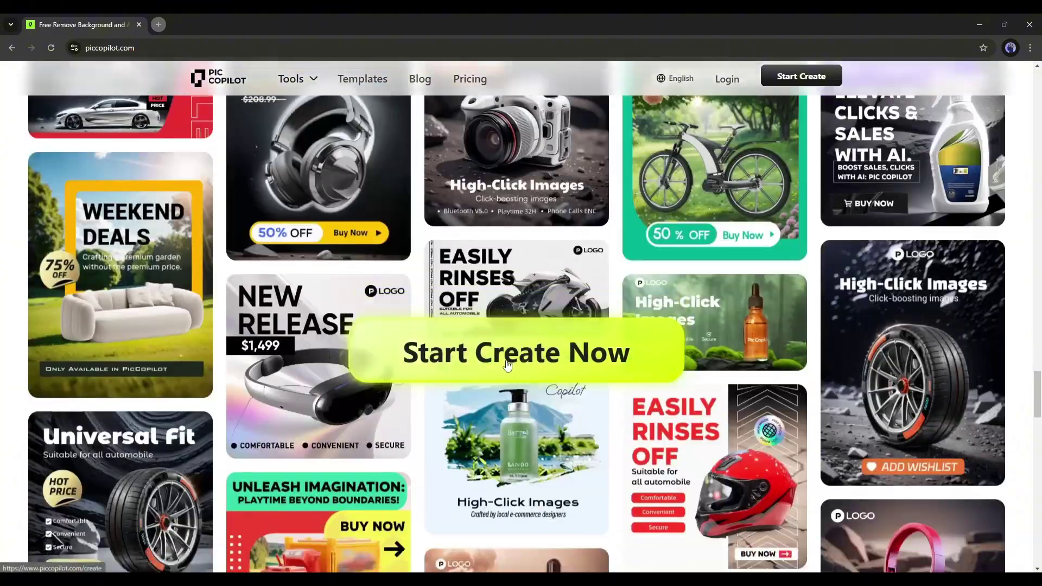
{"action": "scroll", "coordinate": [473, 408], "scroll_direction": "down", "scroll_amount": 10}
{"action": "scroll", "coordinate": [495, 372], "scroll_direction": "up", "scroll_amount": 9}
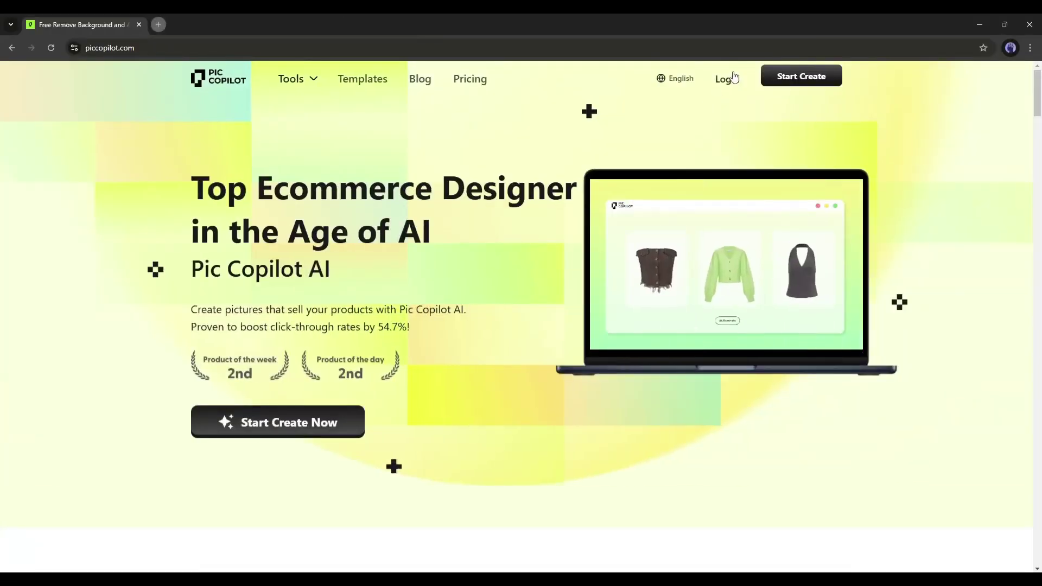
Sign in with Google, open the creation dashboard and dismiss the Fall Update popup
{"action": "left_click", "coordinate": [733, 77]}
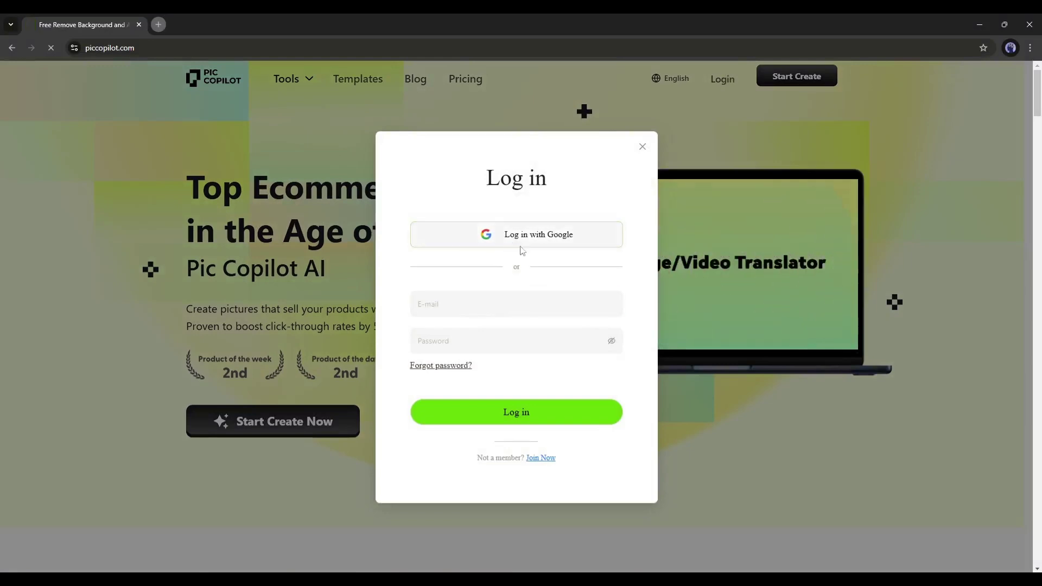
{"action": "left_click", "coordinate": [520, 243]}
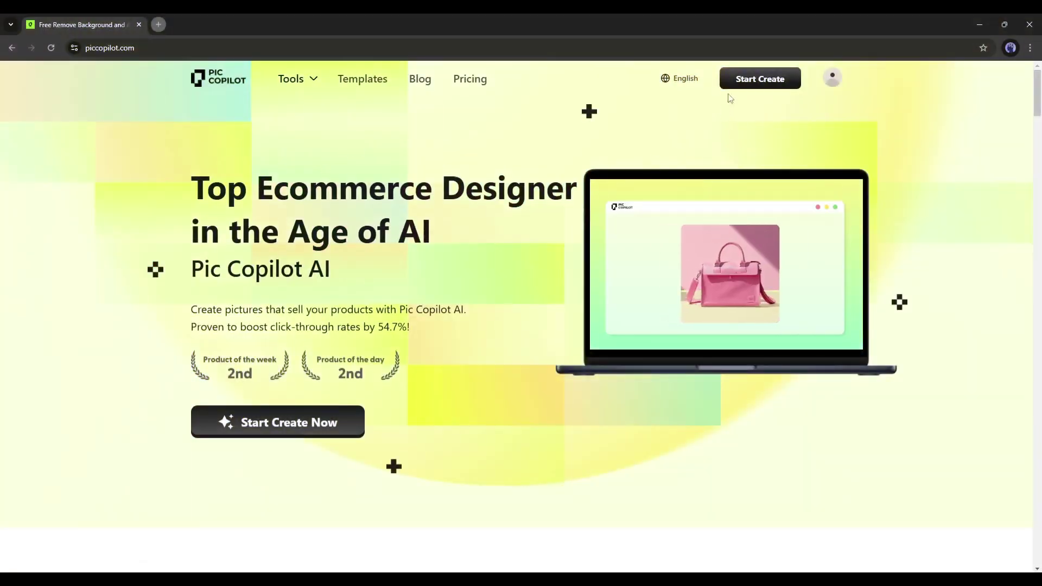
{"action": "left_click", "coordinate": [733, 85]}
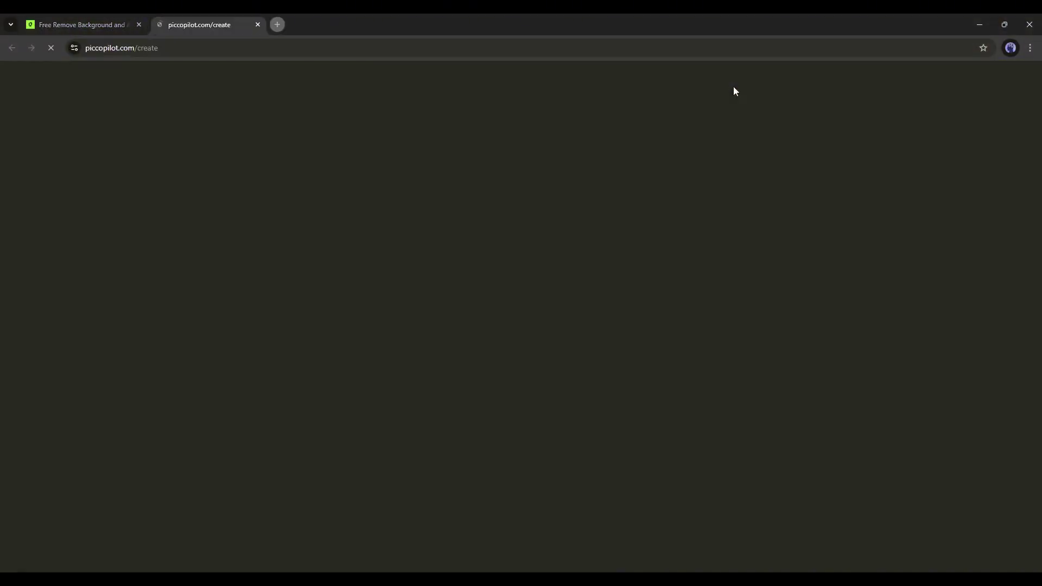
{"action": "left_click", "coordinate": [662, 454]}
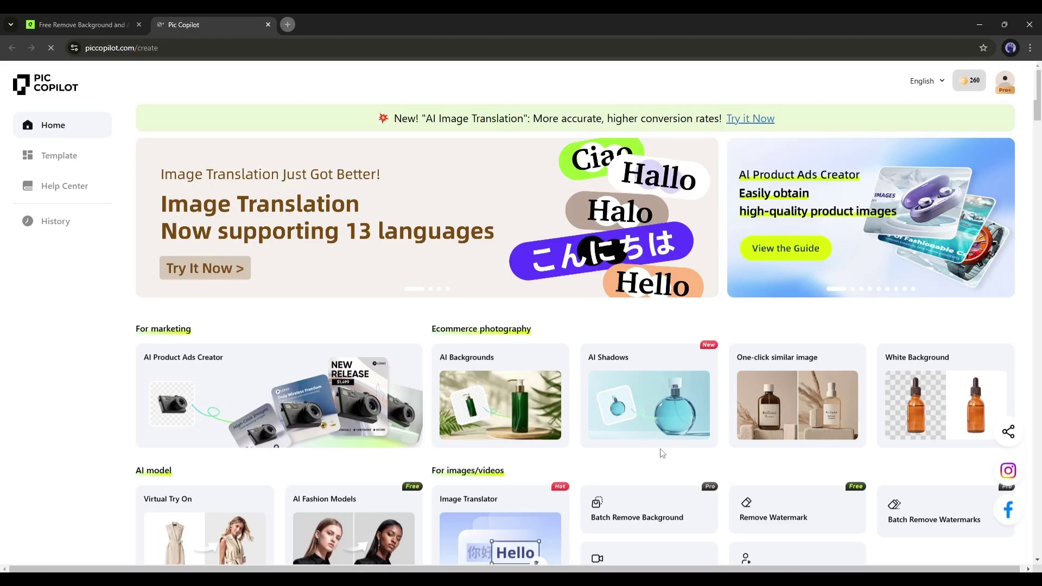
Scroll through the dashboard's marketing, e-commerce, AI model and image/video tools
{"action": "scroll", "coordinate": [413, 174], "scroll_direction": "down", "scroll_amount": 6}
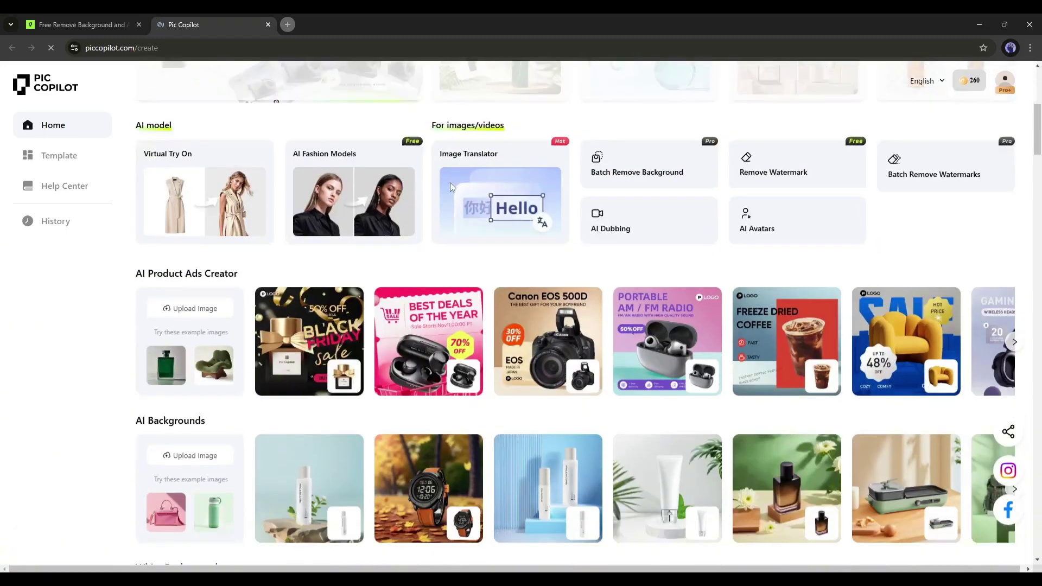
{"action": "scroll", "coordinate": [450, 183], "scroll_direction": "up", "scroll_amount": 6}
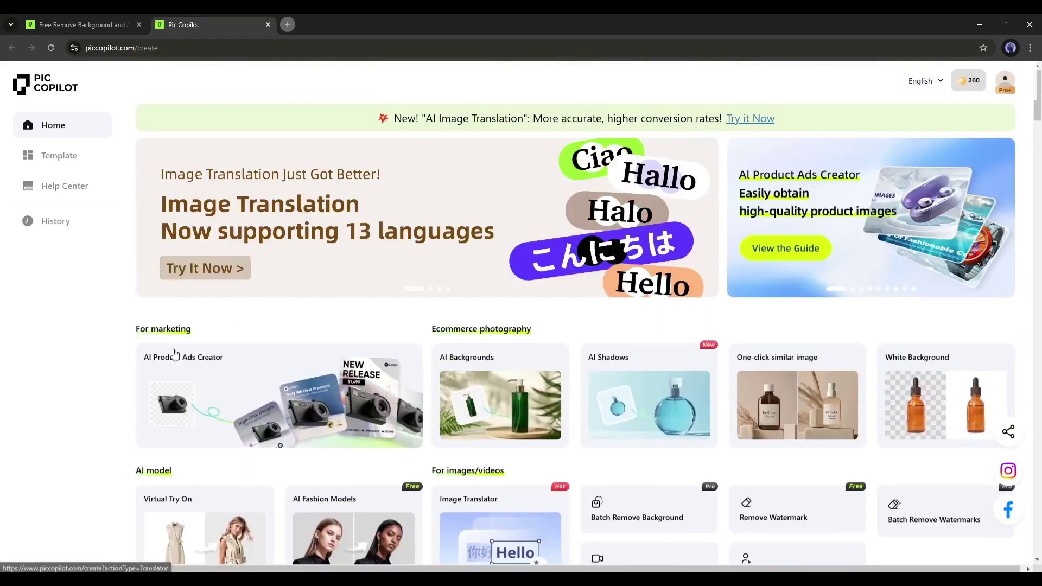
{"action": "scroll", "coordinate": [293, 344], "scroll_direction": "down", "scroll_amount": 1}
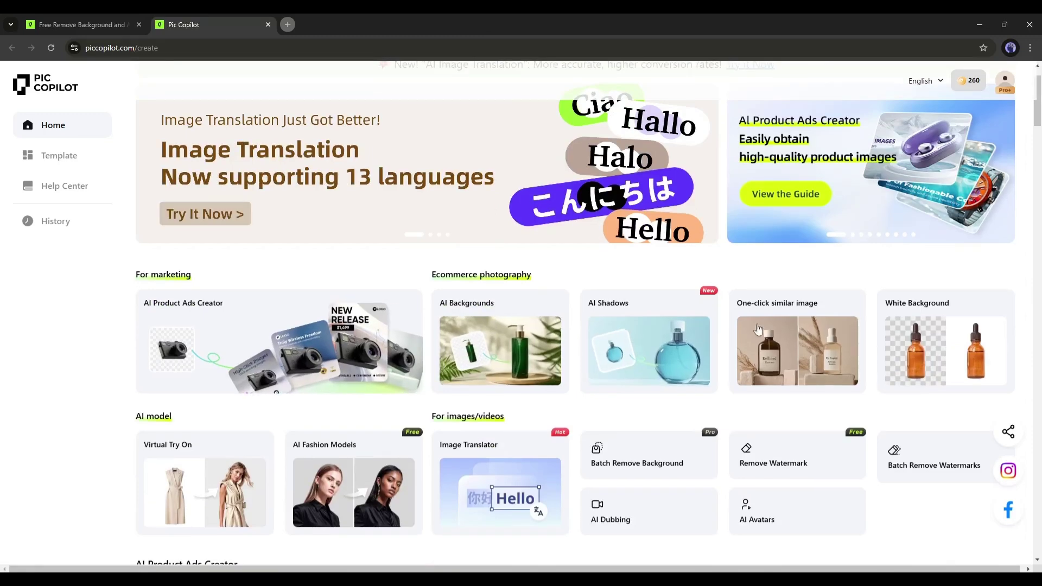
{"action": "scroll", "coordinate": [288, 337], "scroll_direction": "down", "scroll_amount": 2}
{"action": "scroll", "coordinate": [277, 316], "scroll_direction": "down", "scroll_amount": 1}
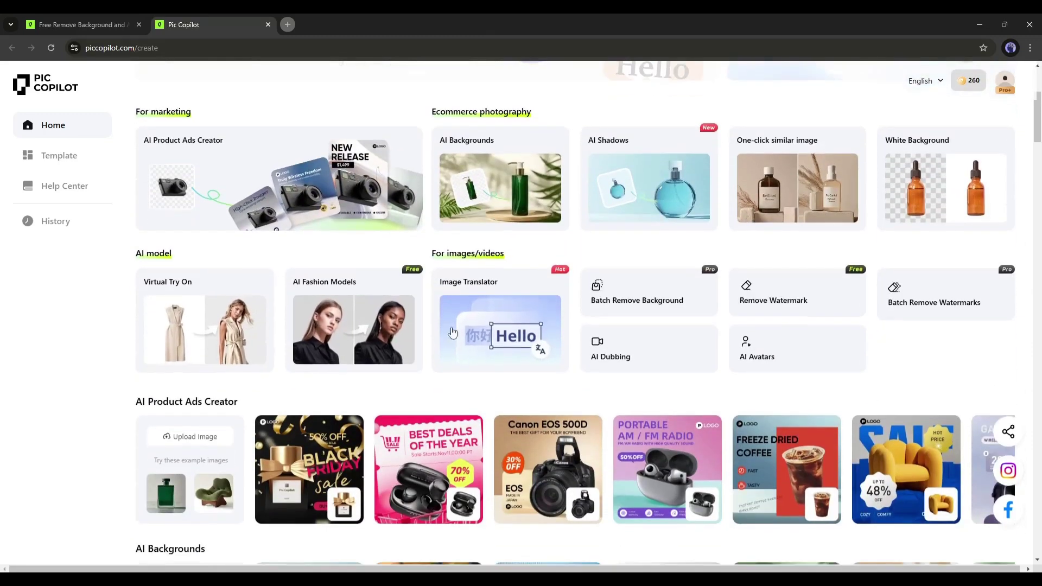
{"action": "scroll", "coordinate": [362, 334], "scroll_direction": "down", "scroll_amount": 4}
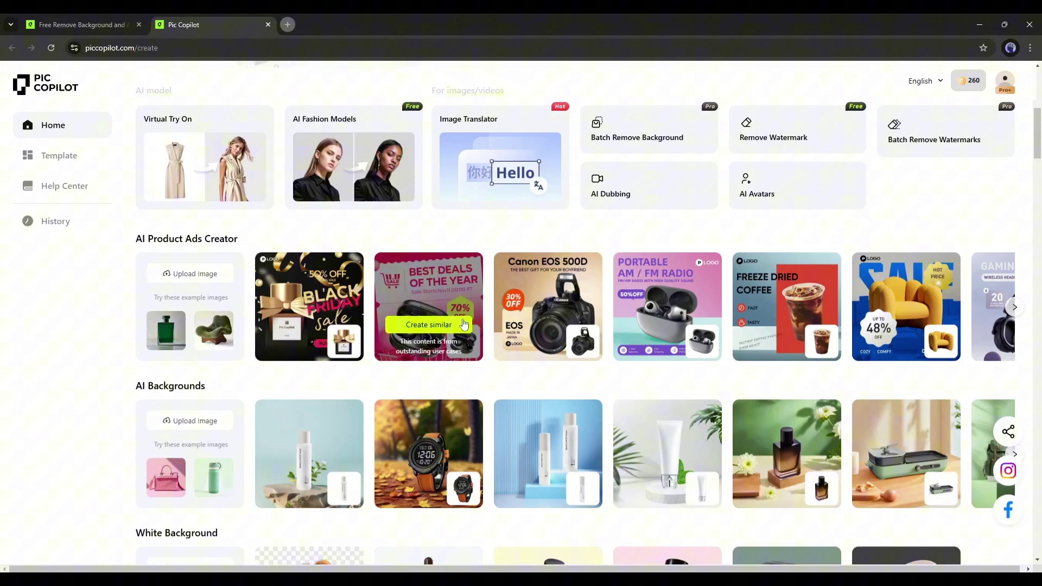
{"action": "scroll", "coordinate": [363, 333], "scroll_direction": "down", "scroll_amount": 10}
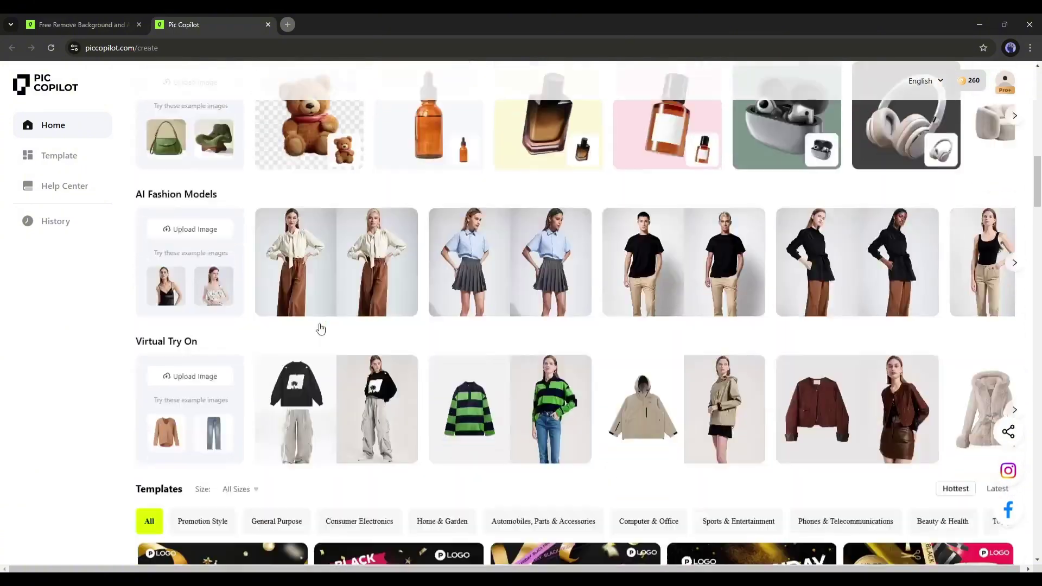
{"action": "scroll", "coordinate": [321, 327], "scroll_direction": "down", "scroll_amount": 12}
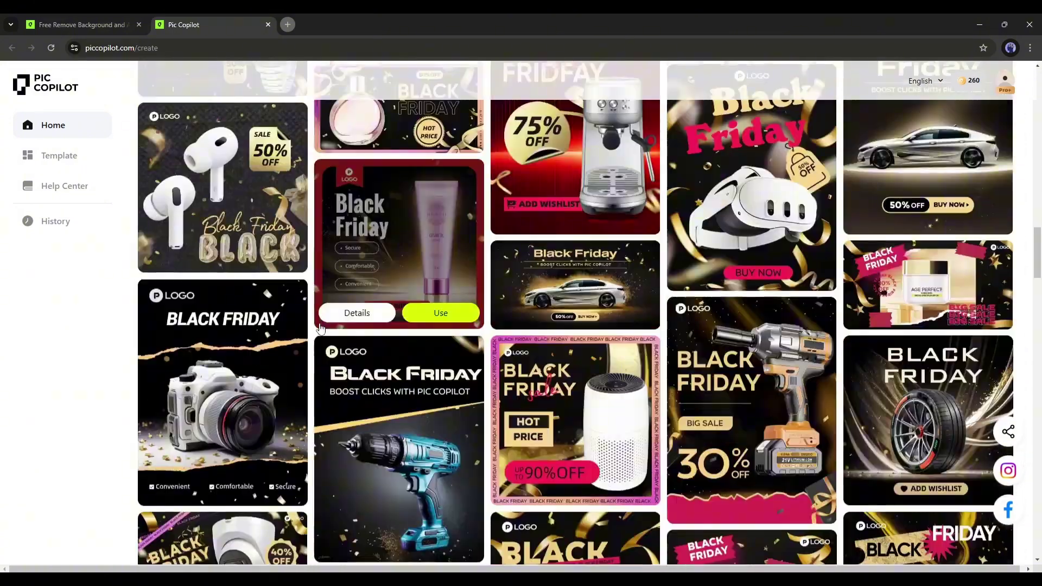
{"action": "scroll", "coordinate": [320, 325], "scroll_direction": "down", "scroll_amount": 12}
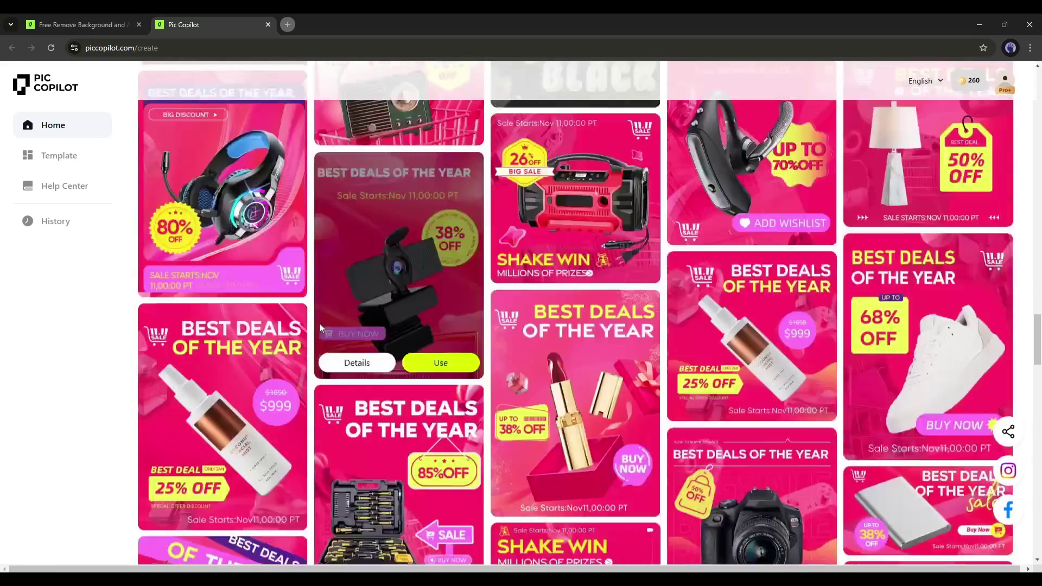
{"action": "scroll", "coordinate": [321, 327], "scroll_direction": "down", "scroll_amount": 3}
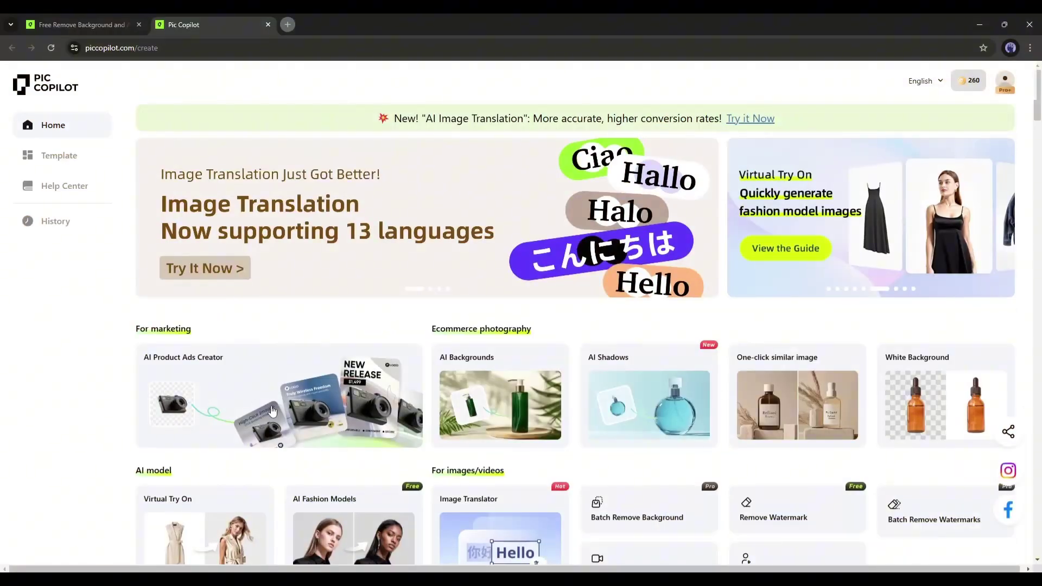
Start an AI Product Ads Creator project and upload the suede shoe photo
{"action": "left_click", "coordinate": [271, 399]}
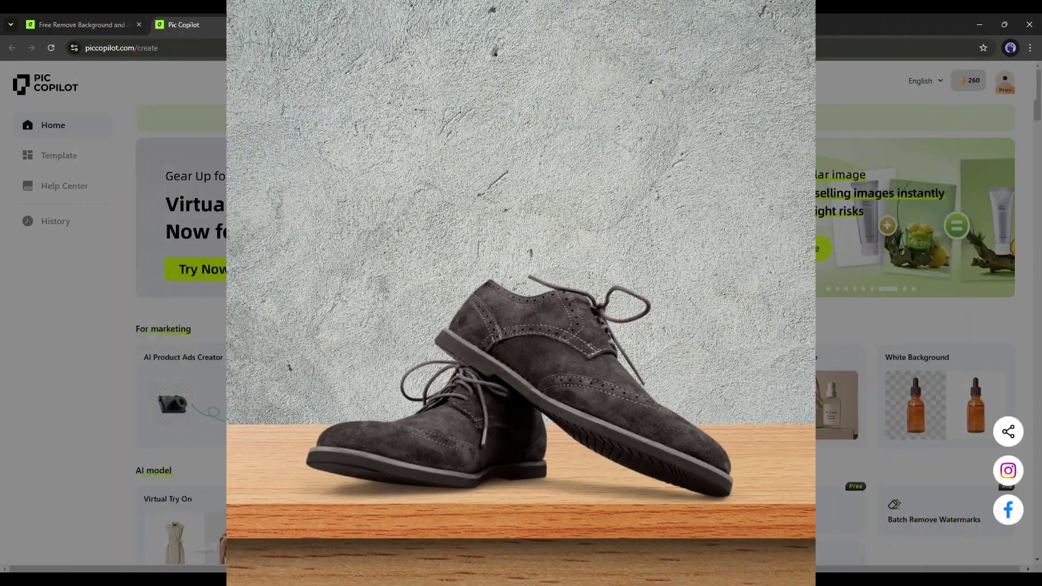
{"action": "left_click", "coordinate": [505, 336]}
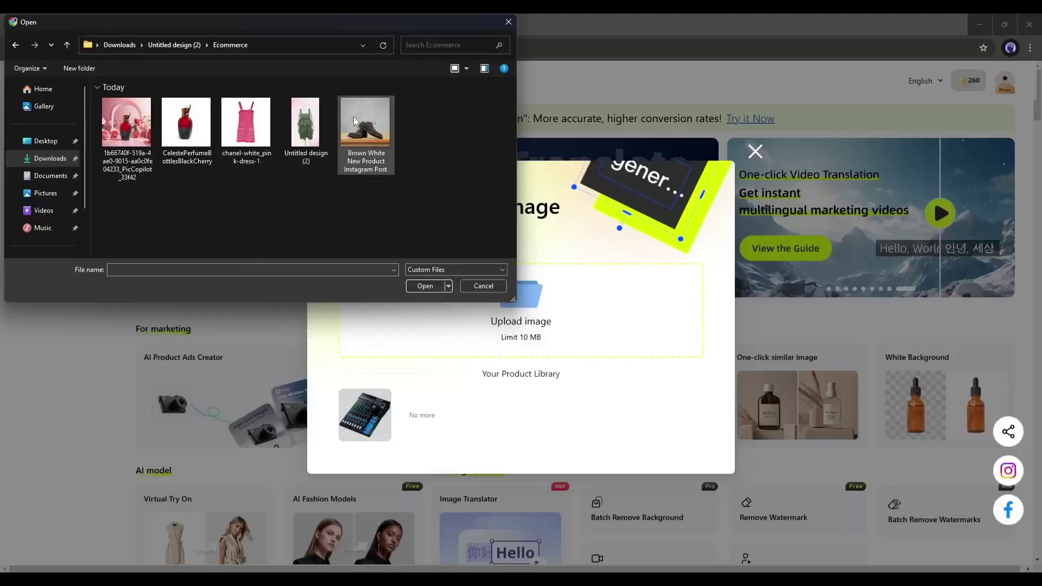
{"action": "double_click", "coordinate": [353, 116]}
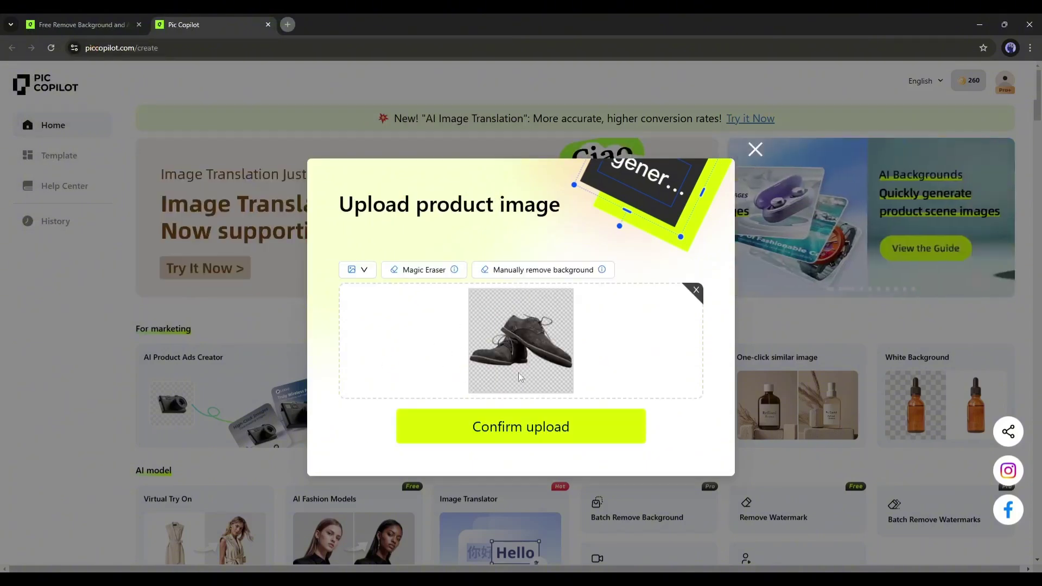
Remove the shoe photo's background manually and complete the removal
{"action": "left_click", "coordinate": [419, 269]}
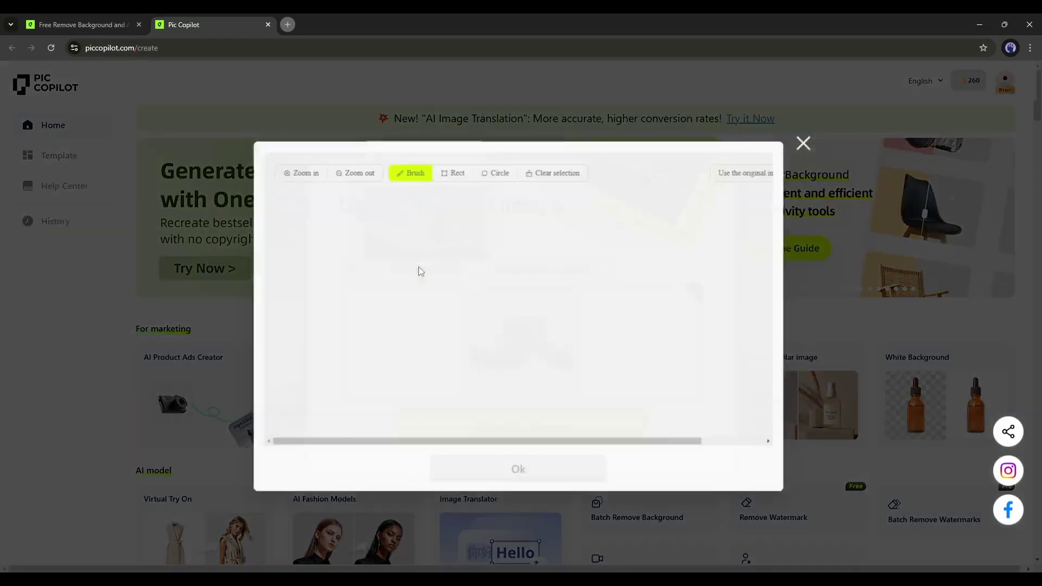
{"action": "left_click", "coordinate": [813, 141]}
{"action": "left_click", "coordinate": [521, 426]}
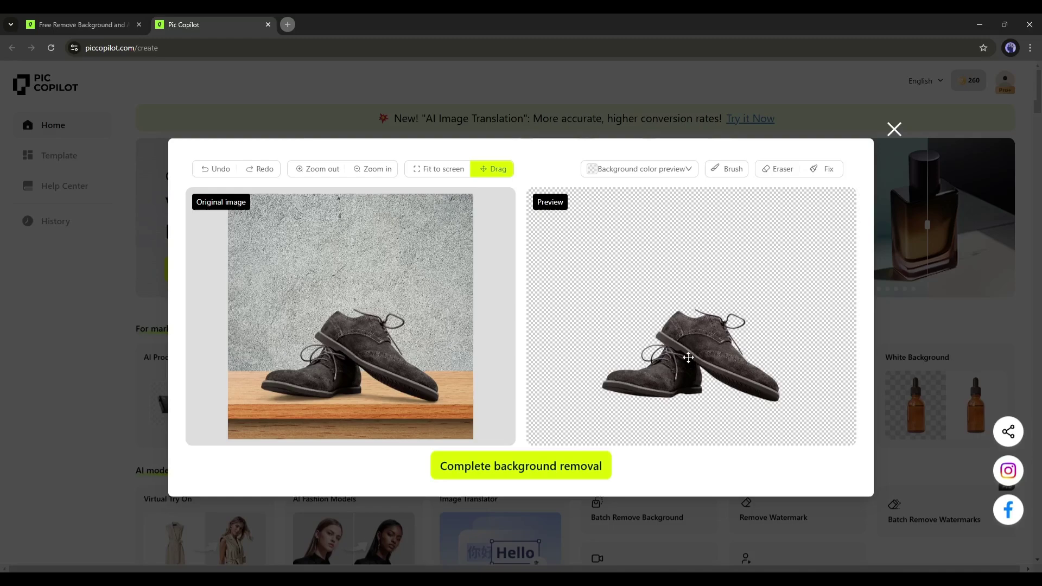
{"action": "scroll", "coordinate": [400, 353], "scroll_direction": "up", "scroll_amount": 3}
{"action": "scroll", "coordinate": [694, 293], "scroll_direction": "down", "scroll_amount": 5}
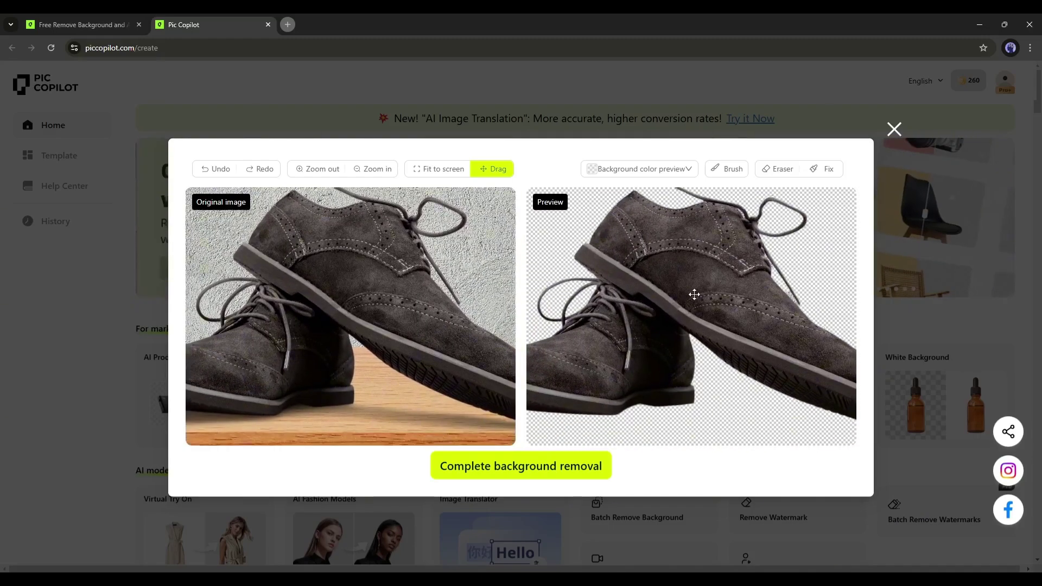
{"action": "left_click", "coordinate": [521, 466]}
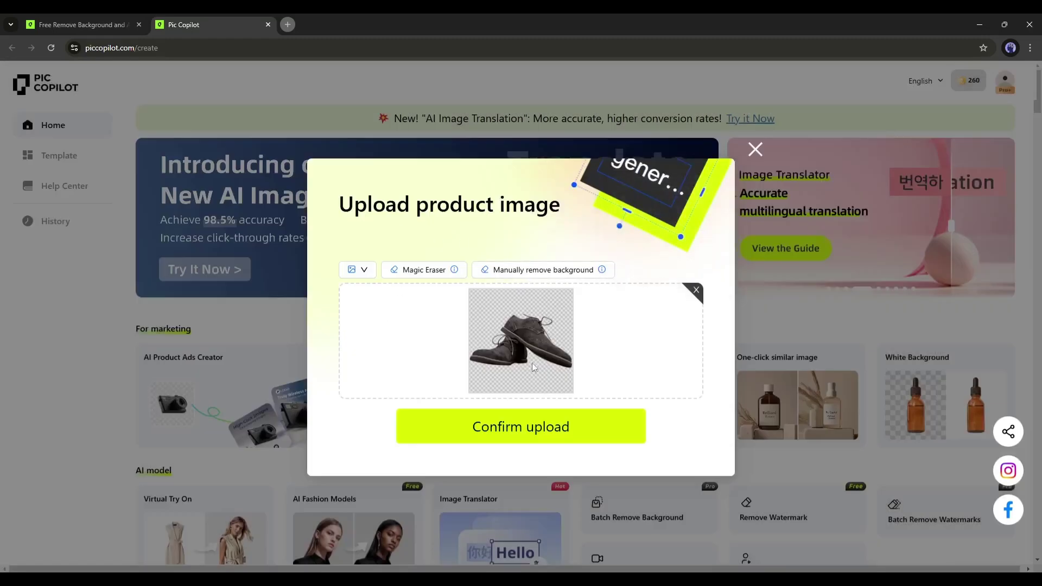
Confirm the cut-out shoe and filter the ad templates to Black Friday
{"action": "left_click", "coordinate": [529, 428]}
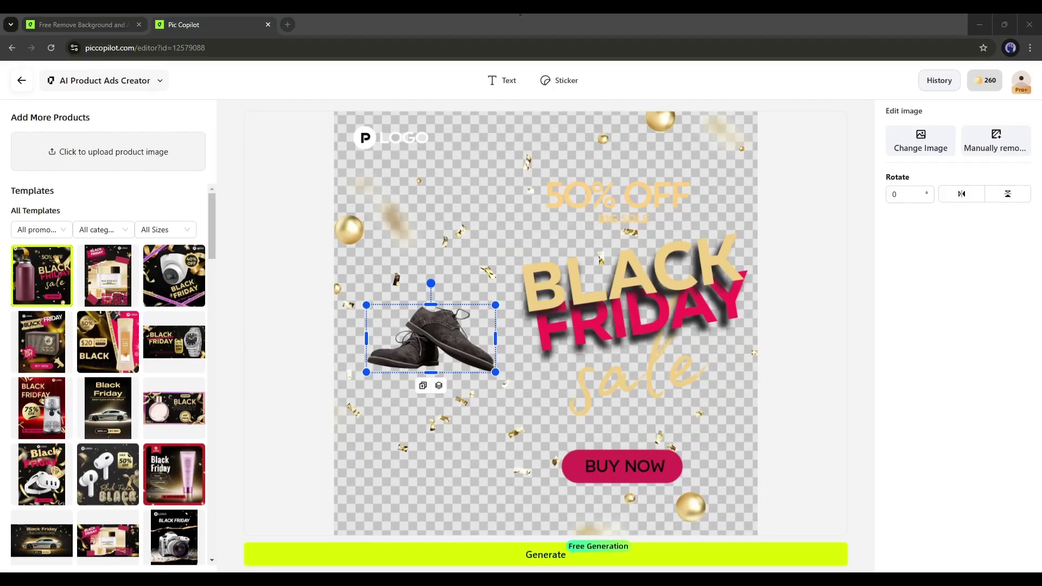
{"action": "scroll", "coordinate": [93, 308], "scroll_direction": "down", "scroll_amount": 15}
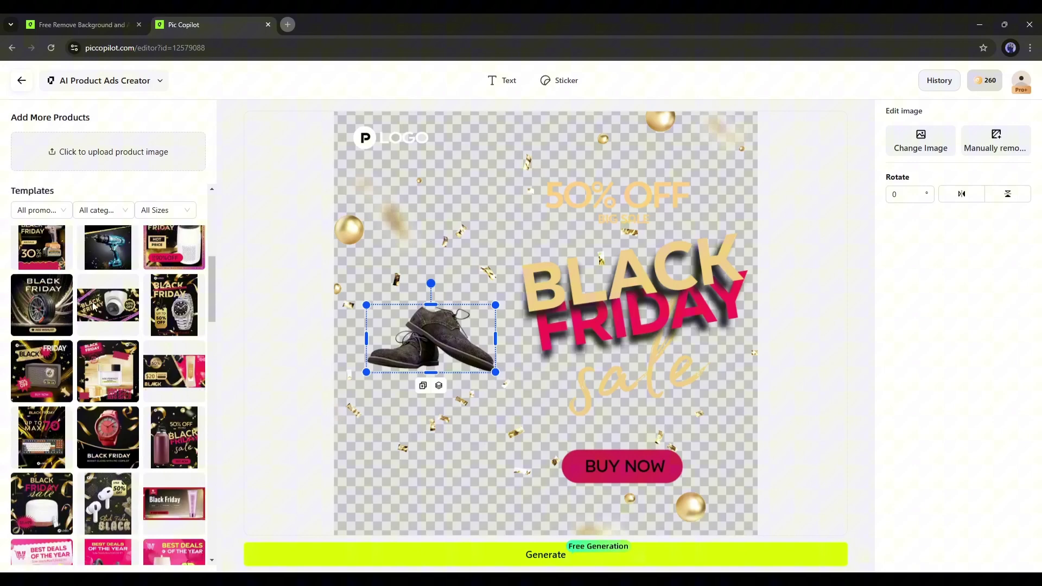
{"action": "scroll", "coordinate": [93, 308], "scroll_direction": "down", "scroll_amount": 15}
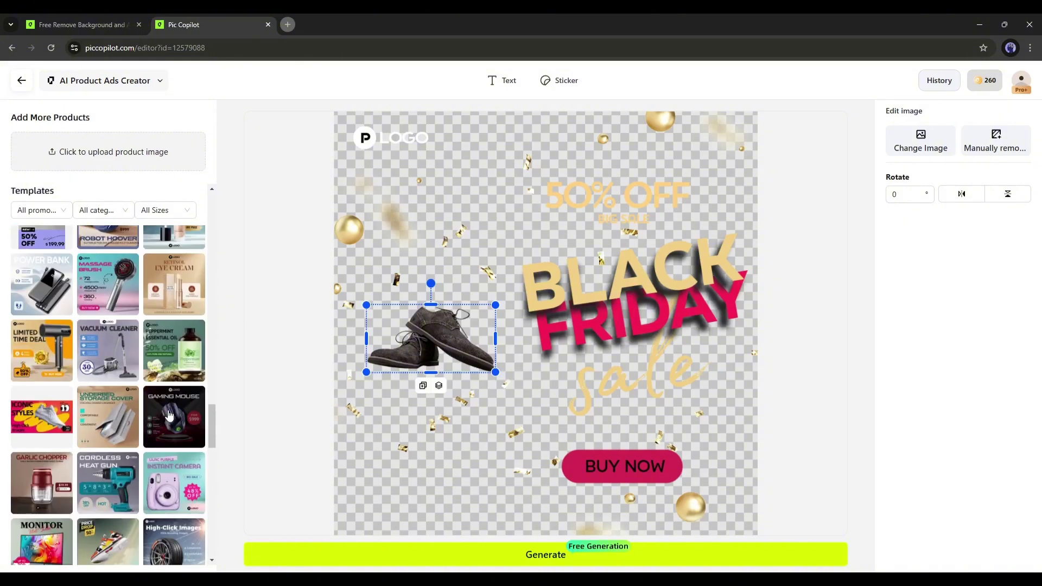
{"action": "scroll", "coordinate": [167, 401], "scroll_direction": "up", "scroll_amount": 20}
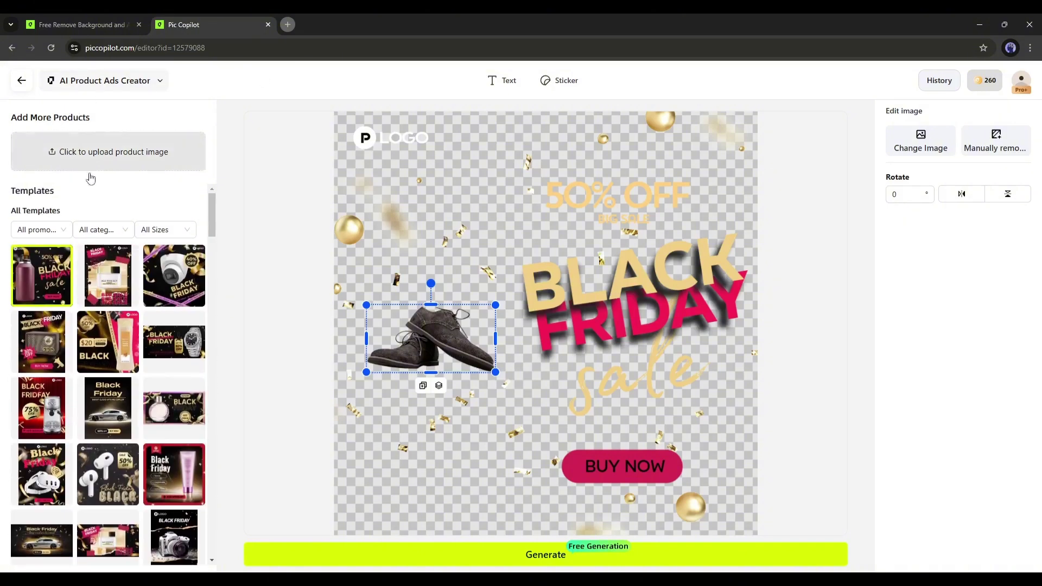
{"action": "left_click", "coordinate": [49, 229]}
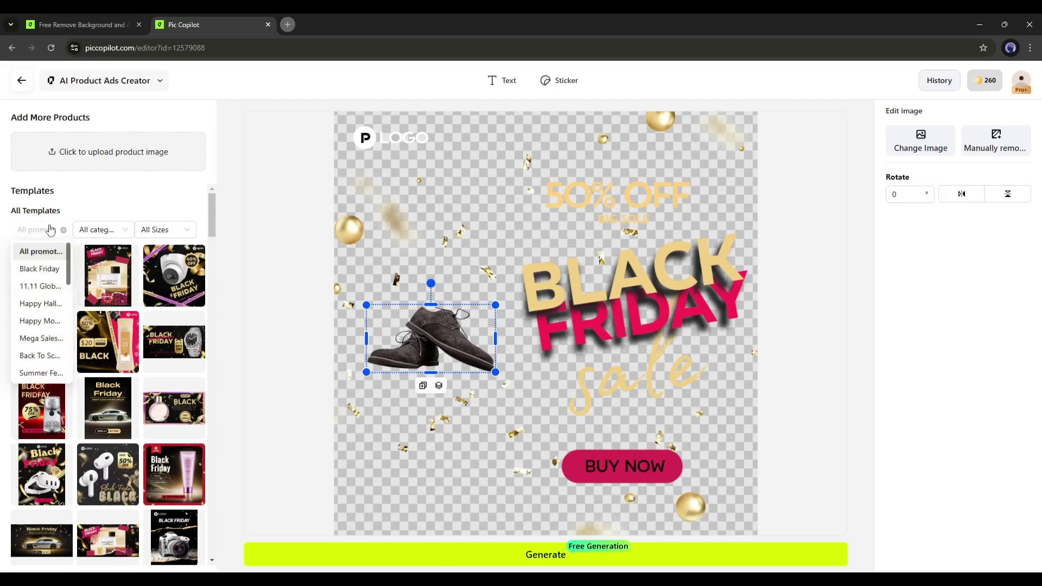
{"action": "left_click", "coordinate": [39, 270]}
{"action": "left_click", "coordinate": [38, 230]}
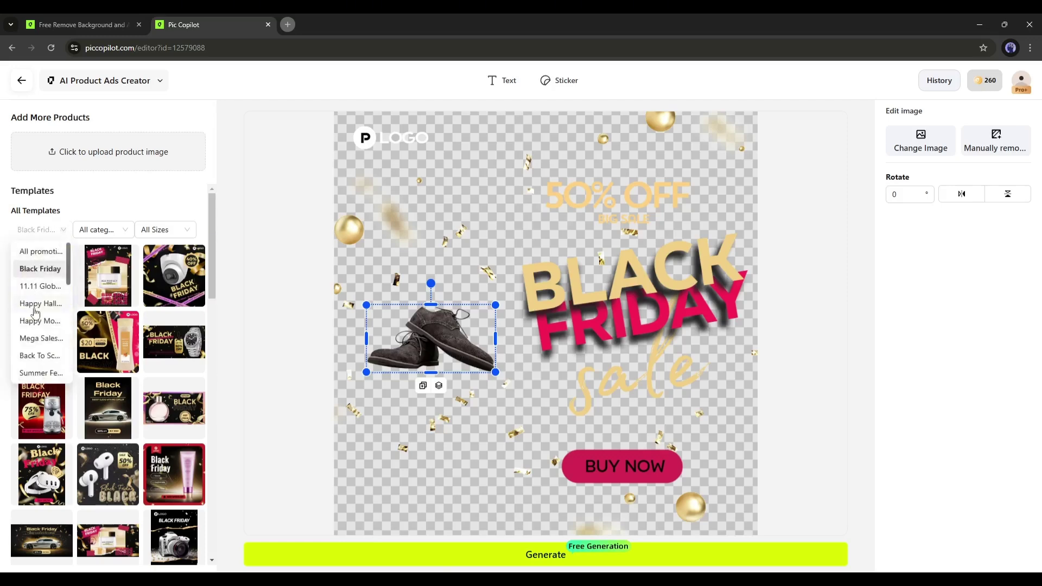
{"action": "scroll", "coordinate": [35, 312], "scroll_direction": "down", "scroll_amount": 2}
{"action": "scroll", "coordinate": [29, 314], "scroll_direction": "down", "scroll_amount": 2}
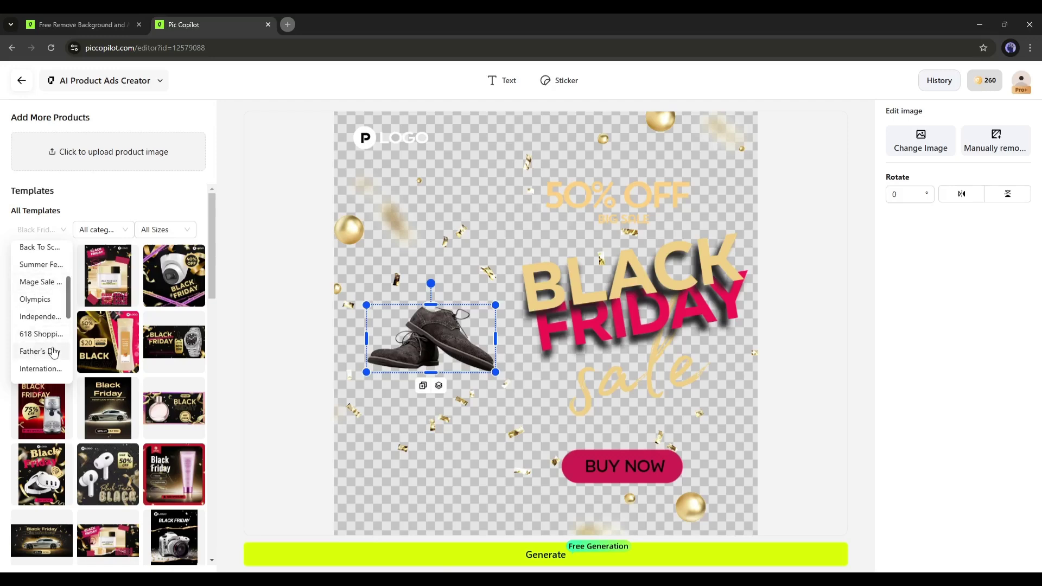
{"action": "scroll", "coordinate": [49, 354], "scroll_direction": "down", "scroll_amount": 4}
{"action": "left_click", "coordinate": [37, 348]}
{"action": "left_click", "coordinate": [39, 228]}
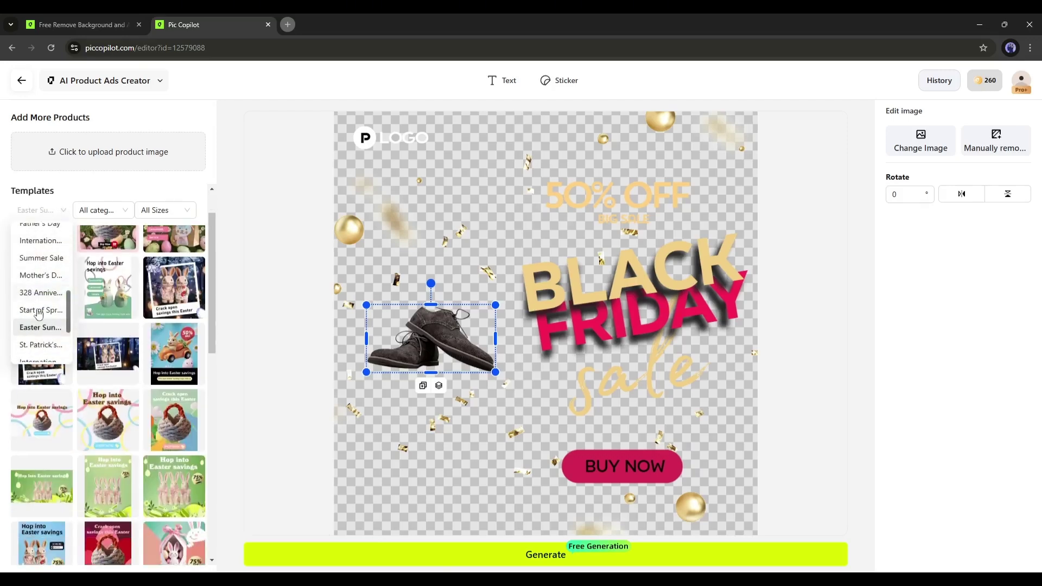
{"action": "scroll", "coordinate": [41, 325], "scroll_direction": "down", "scroll_amount": 4}
{"action": "scroll", "coordinate": [45, 347], "scroll_direction": "up", "scroll_amount": 5}
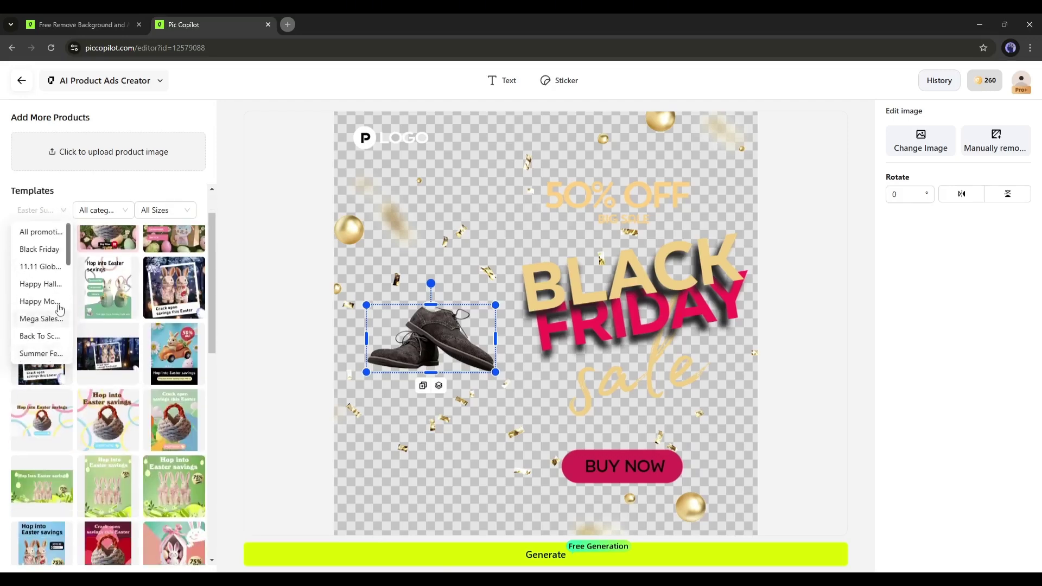
{"action": "left_click", "coordinate": [33, 247]}
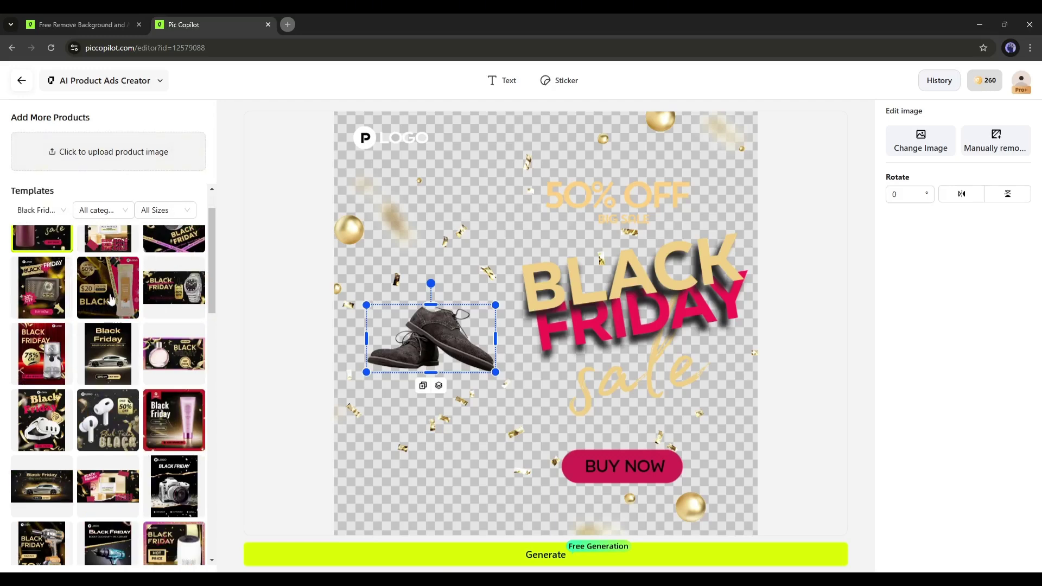
{"action": "scroll", "coordinate": [76, 287], "scroll_direction": "down", "scroll_amount": 2}
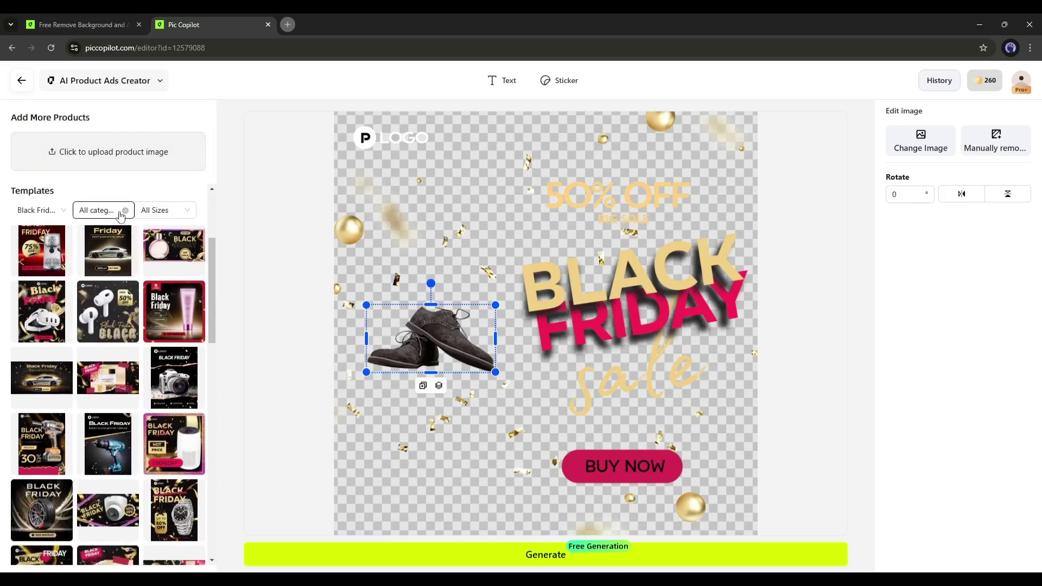
Limit the templates to the square 1080x1080 size
{"action": "left_click", "coordinate": [103, 210]}
{"action": "scroll", "coordinate": [100, 312], "scroll_direction": "down", "scroll_amount": 2}
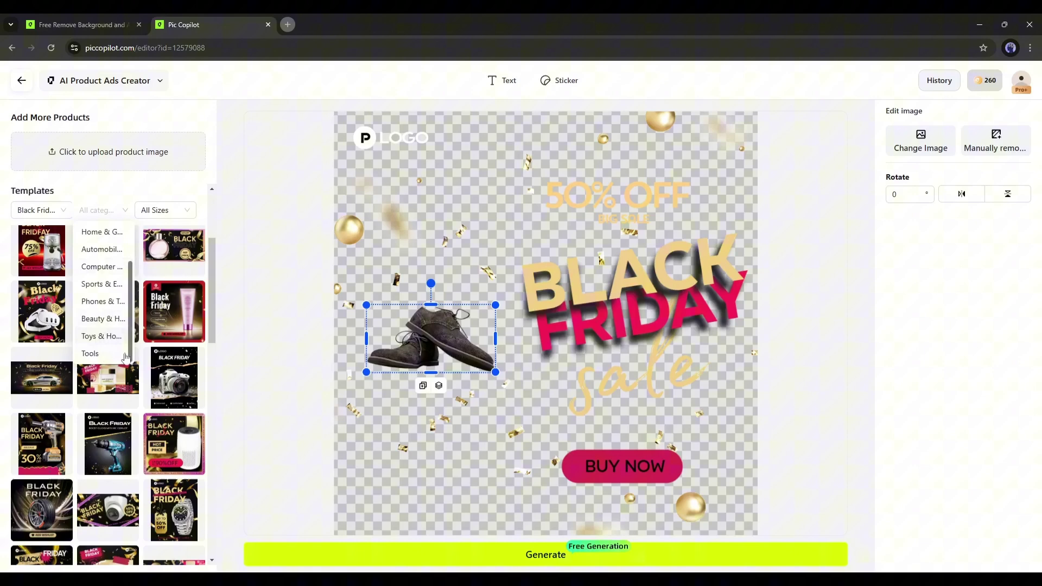
{"action": "left_click", "coordinate": [165, 211]}
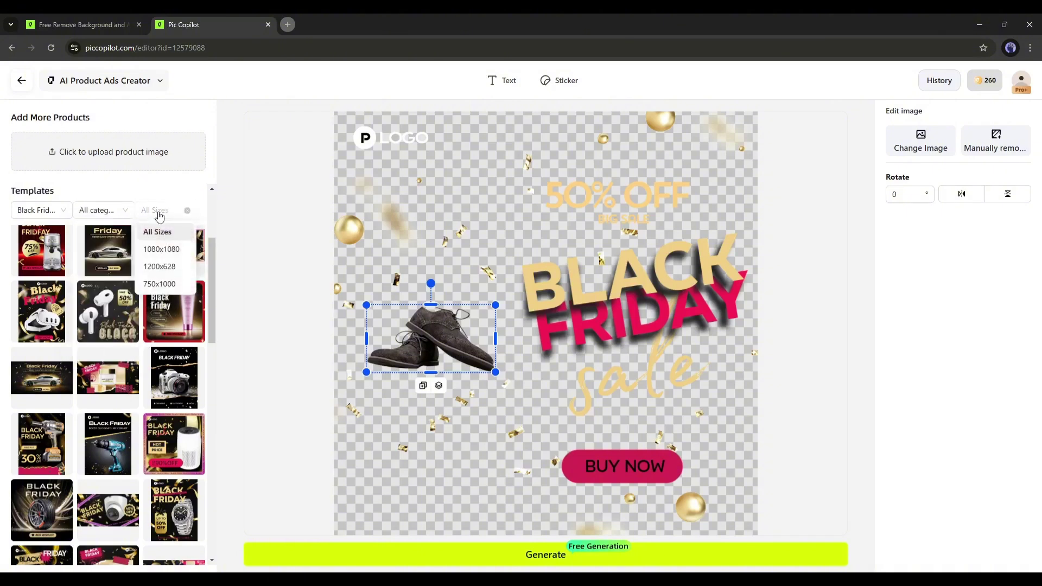
{"action": "left_click", "coordinate": [160, 253]}
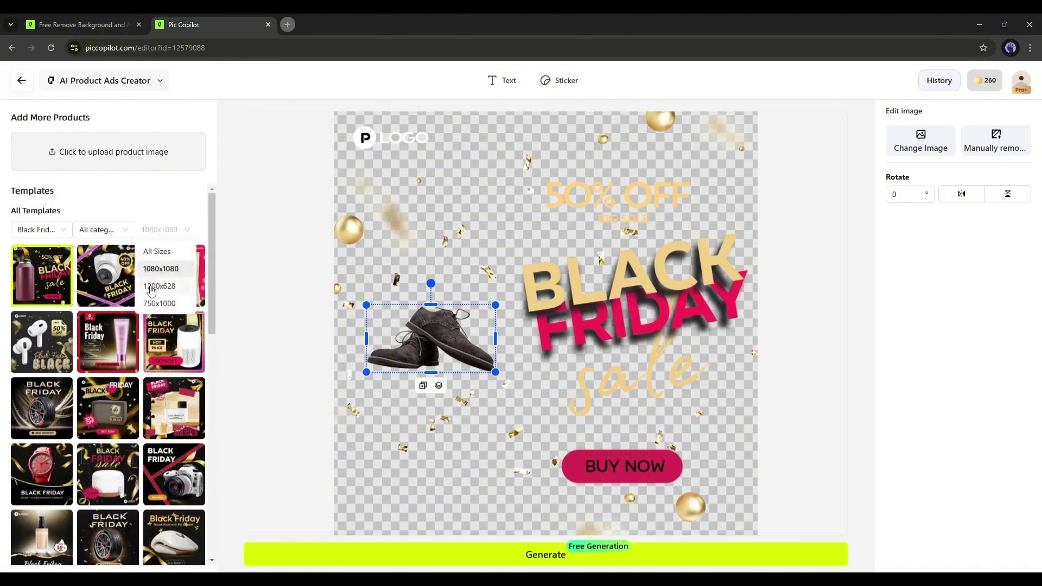
{"action": "left_click", "coordinate": [161, 229]}
{"action": "left_click", "coordinate": [159, 303]}
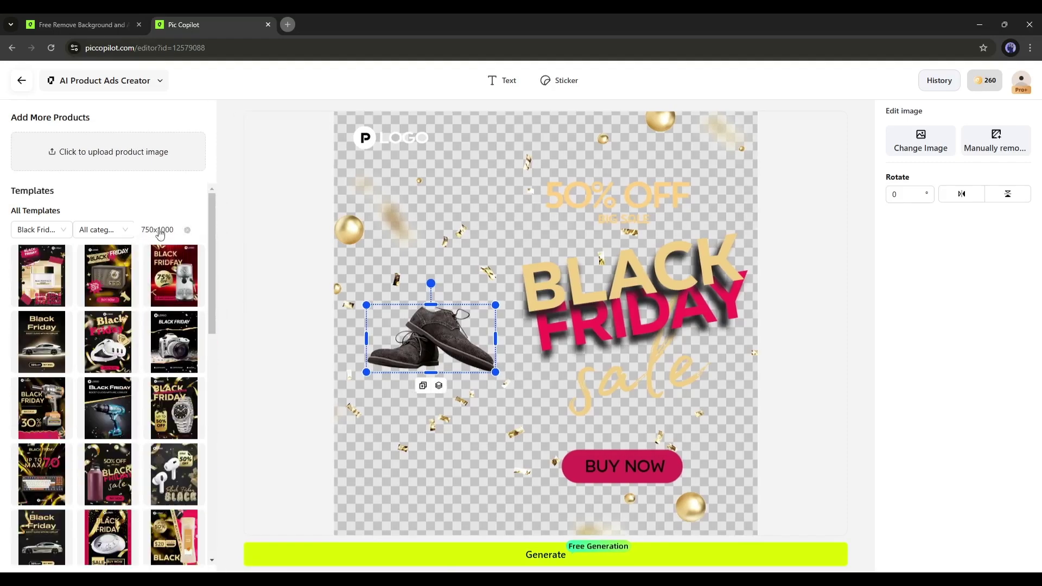
{"action": "left_click", "coordinate": [160, 229]}
{"action": "left_click", "coordinate": [160, 267]}
Apply the camera Black Friday template and confirm the template change
{"action": "scroll", "coordinate": [120, 295], "scroll_direction": "down", "scroll_amount": 2}
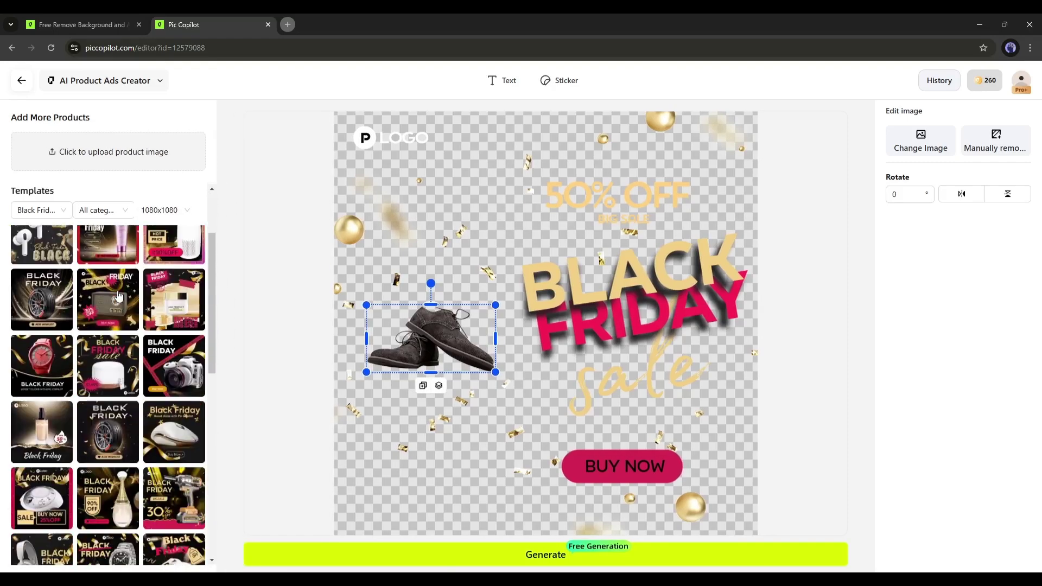
{"action": "scroll", "coordinate": [119, 295], "scroll_direction": "down", "scroll_amount": 5}
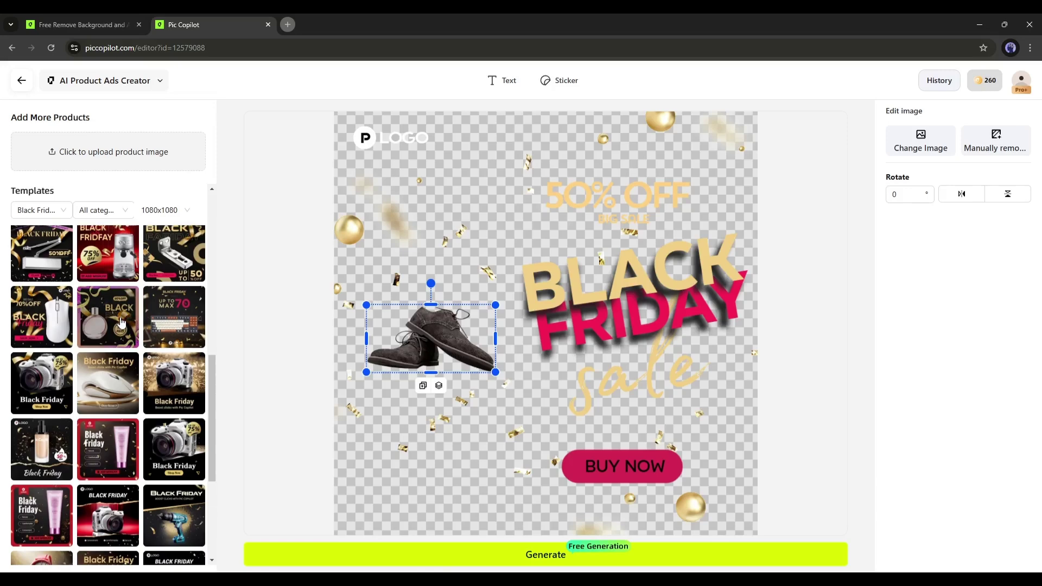
{"action": "scroll", "coordinate": [120, 323], "scroll_direction": "down", "scroll_amount": 1}
{"action": "left_click", "coordinate": [174, 326]}
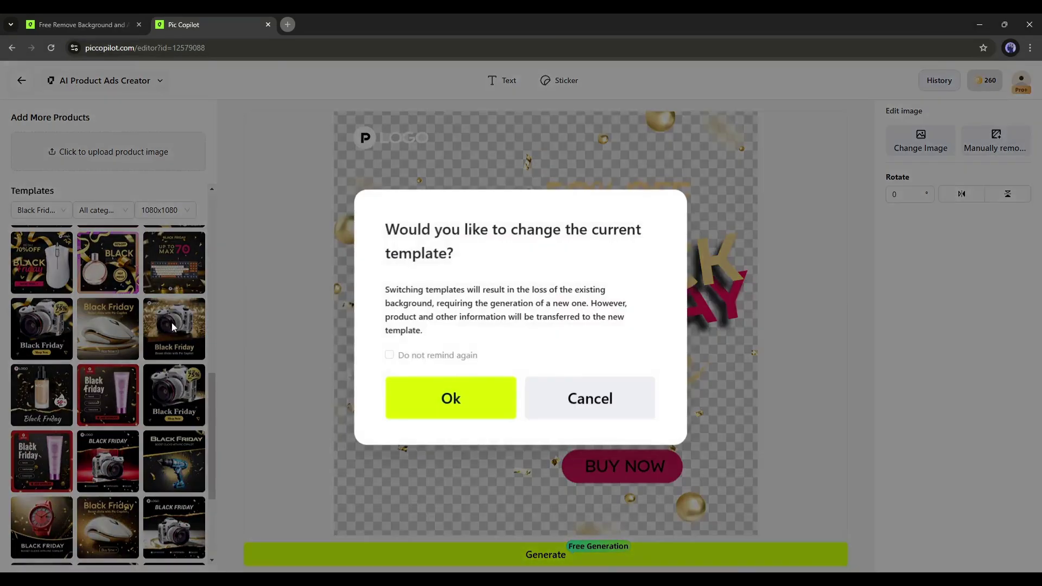
{"action": "left_click", "coordinate": [453, 406]}
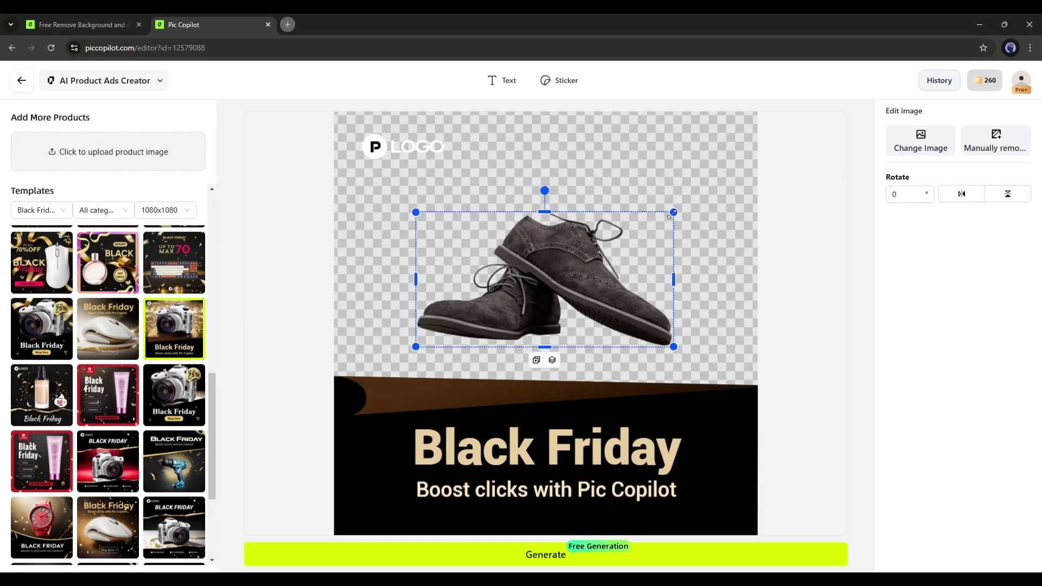
Enlarge and raise the shoe, and nudge the banner texts down slightly
{"action": "left_click_drag", "start_coordinate": [589, 252], "coordinate": [577, 223]}
{"action": "left_click", "coordinate": [479, 415]}
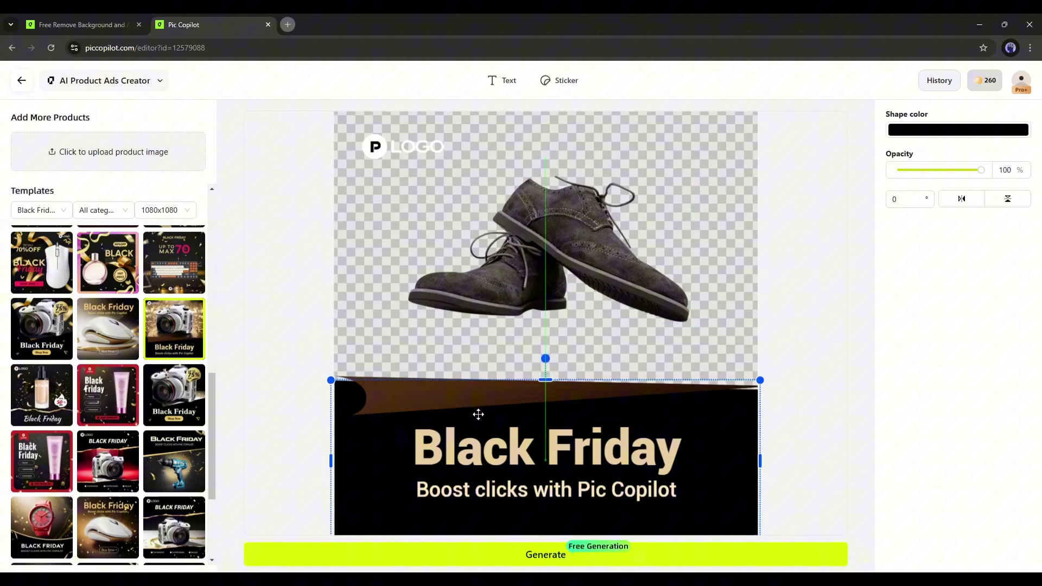
{"action": "left_click", "coordinate": [377, 386]}
{"action": "left_click", "coordinate": [513, 459]}
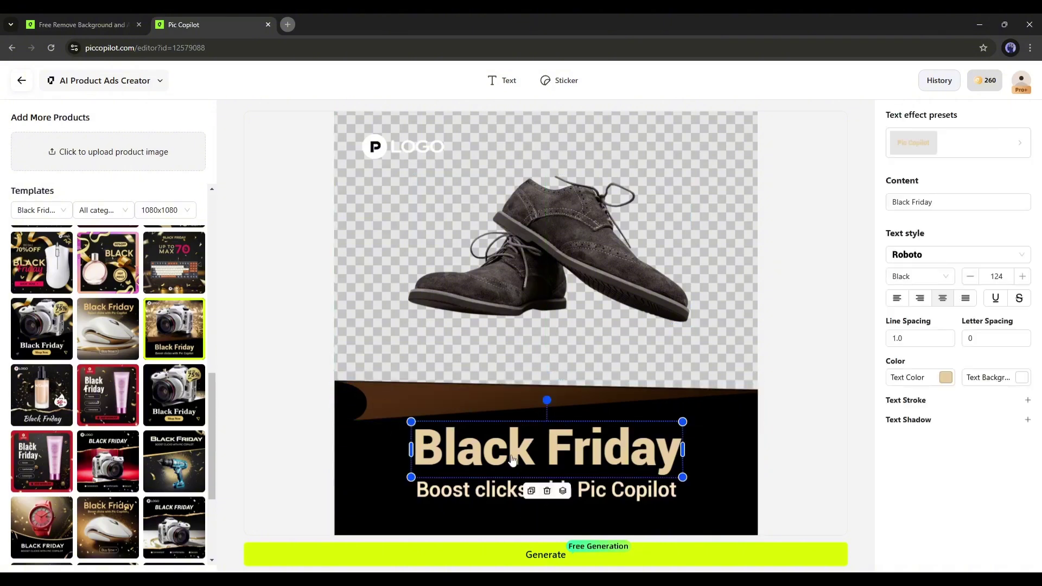
{"action": "left_click", "coordinate": [483, 498]}
{"action": "left_click_drag", "start_coordinate": [482, 499], "coordinate": [482, 492]}
{"action": "left_click", "coordinate": [482, 502]}
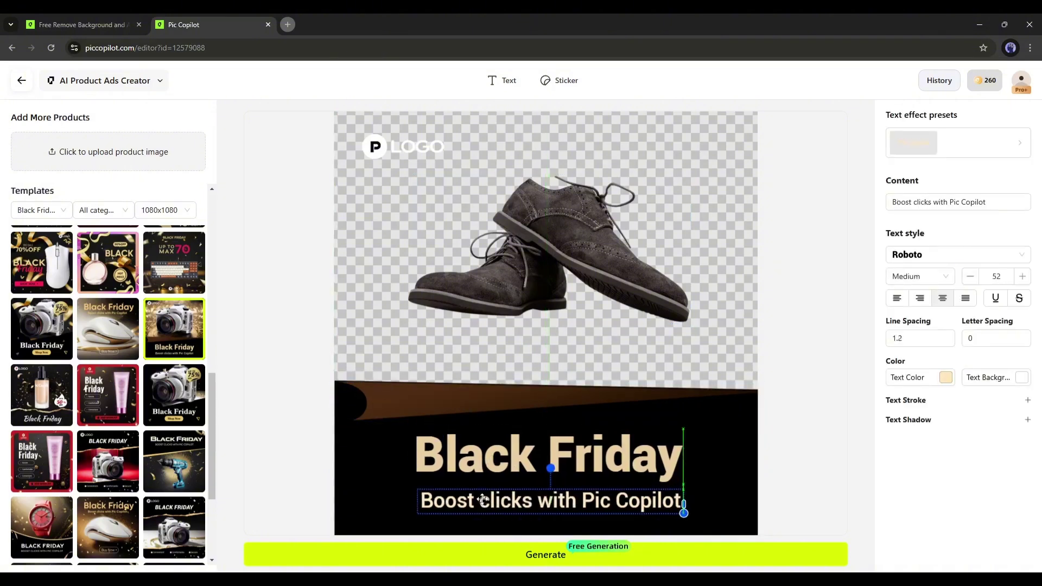
{"action": "triple_click", "coordinate": [497, 501]}
{"action": "left_click", "coordinate": [505, 521]}
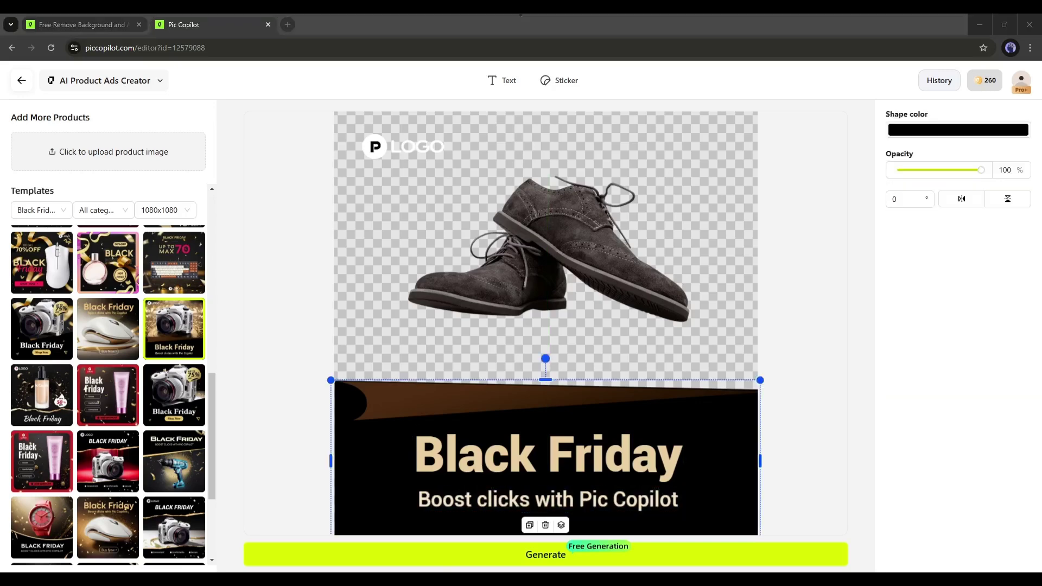
Change the subtitle to 'Best Converse for men' and move the banner texts up a little
{"action": "left_click", "coordinate": [992, 209]}
{"action": "key", "text": "ctrl+a"}
{"action": "key", "text": "BackSpace"}
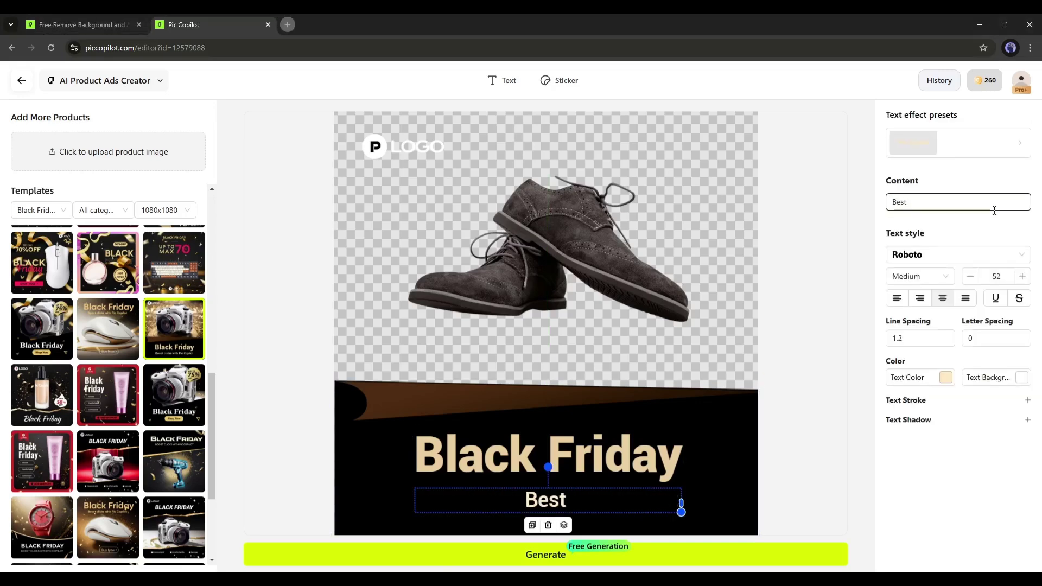
{"action": "type", "text": "Best Converse for men"}
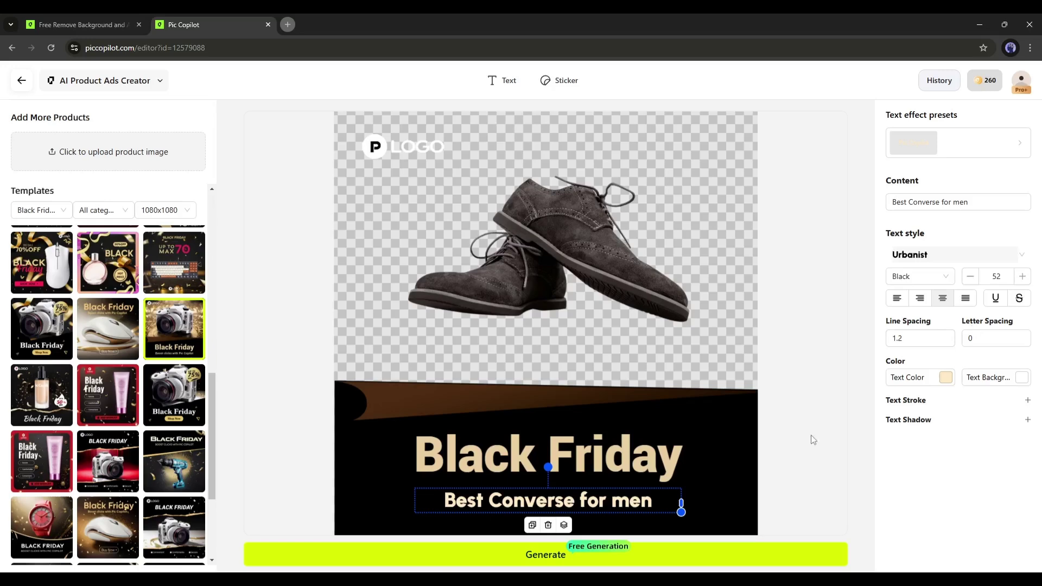
{"action": "left_click", "coordinate": [549, 455]}
{"action": "left_click_drag", "start_coordinate": [548, 455], "coordinate": [554, 437]}
{"action": "left_click", "coordinate": [430, 404]}
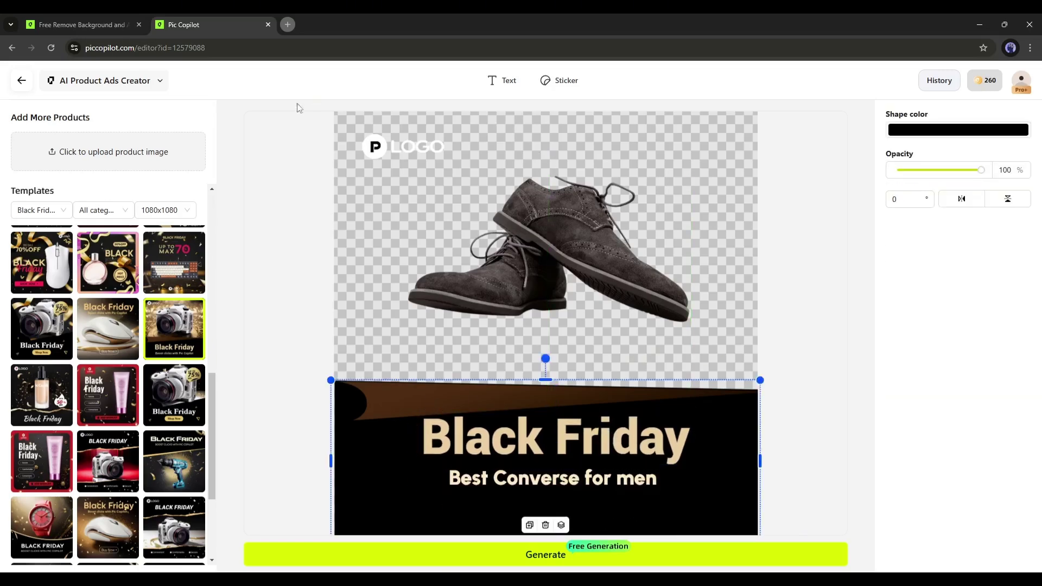
Swap the placeholder LOGO for the Black and Yellow Online Store Logo file and enlarge it
{"action": "left_click", "coordinate": [395, 144]}
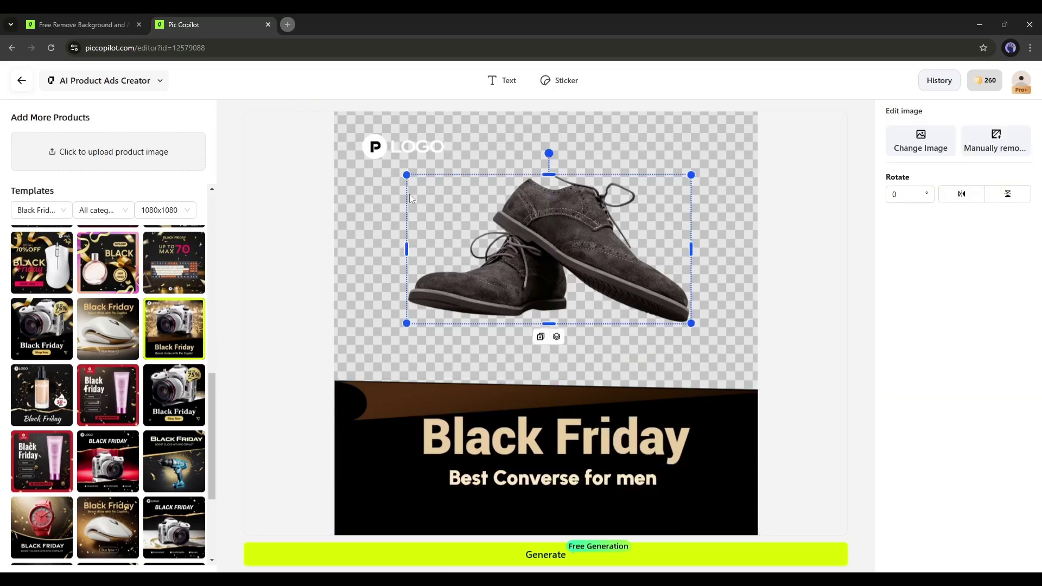
{"action": "left_click", "coordinate": [383, 157]}
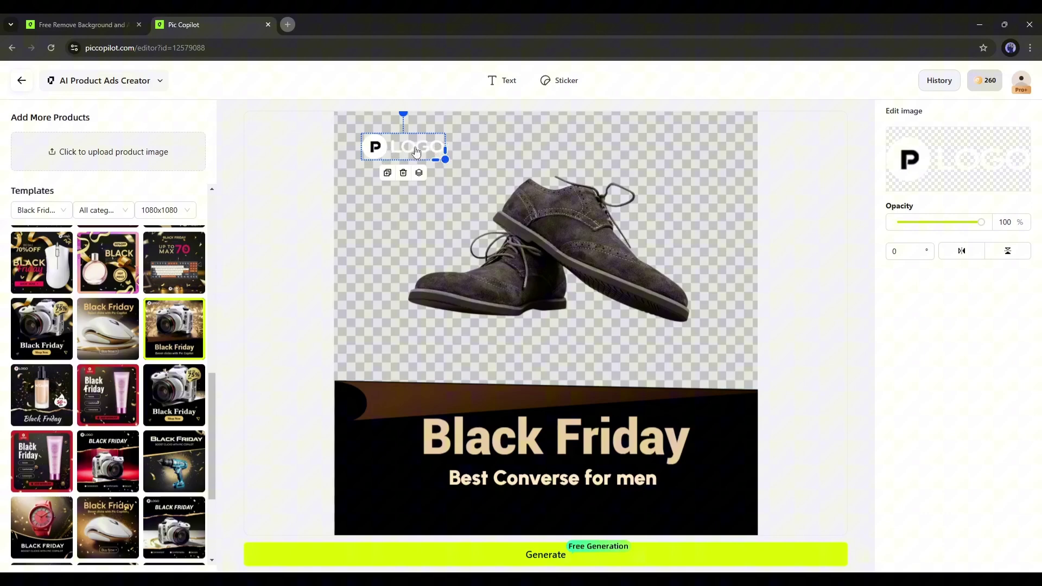
{"action": "left_click", "coordinate": [951, 166]}
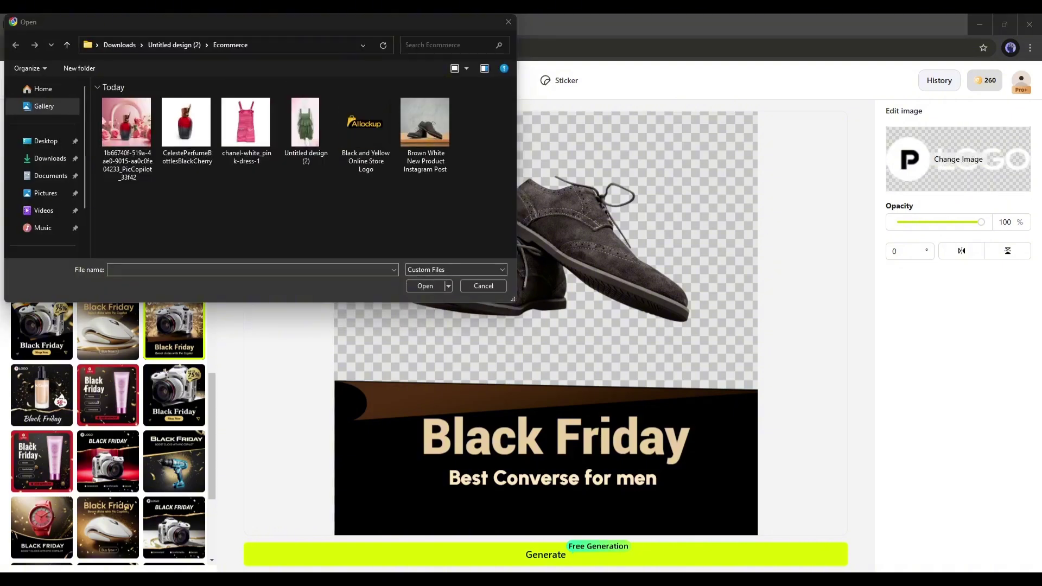
{"action": "double_click", "coordinate": [389, 134]}
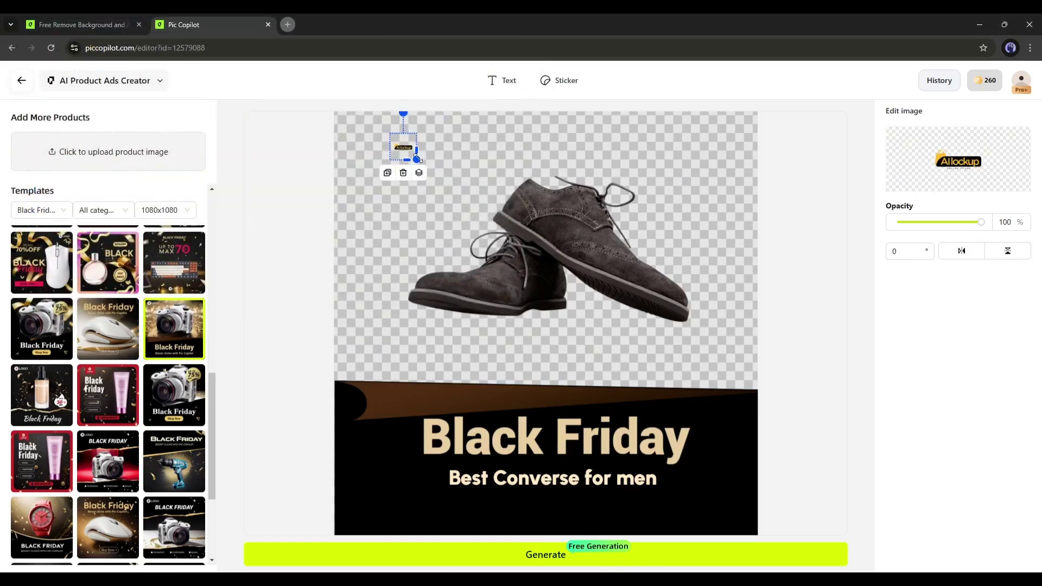
{"action": "left_click_drag", "start_coordinate": [416, 158], "coordinate": [394, 144]}
{"action": "left_click", "coordinate": [450, 255]}
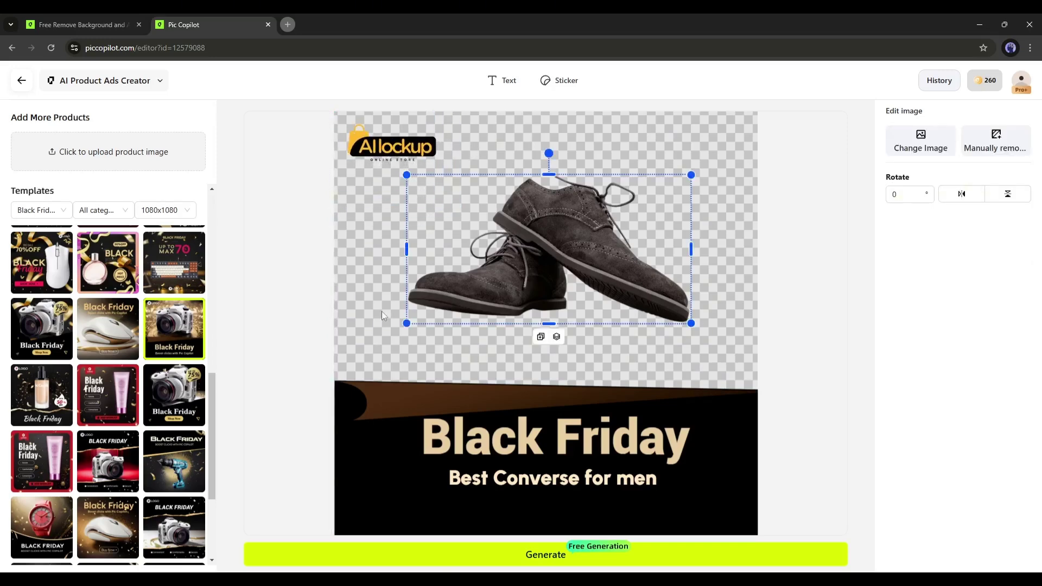
Add a 75% OFF sticker and set its 50% text to Black Han Sans in black
{"action": "left_click", "coordinate": [367, 458]}
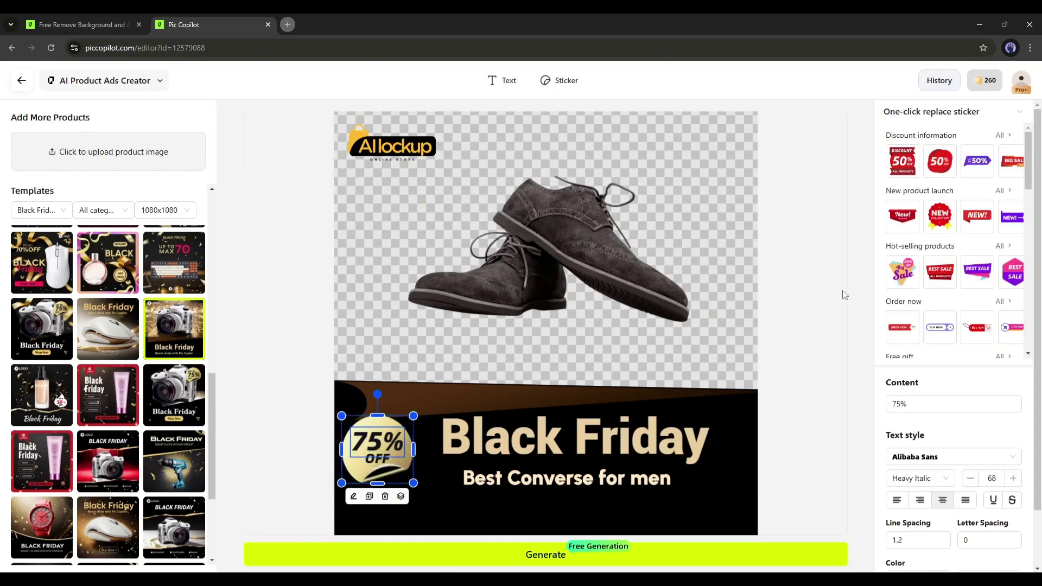
{"action": "scroll", "coordinate": [939, 326], "scroll_direction": "down", "scroll_amount": 4}
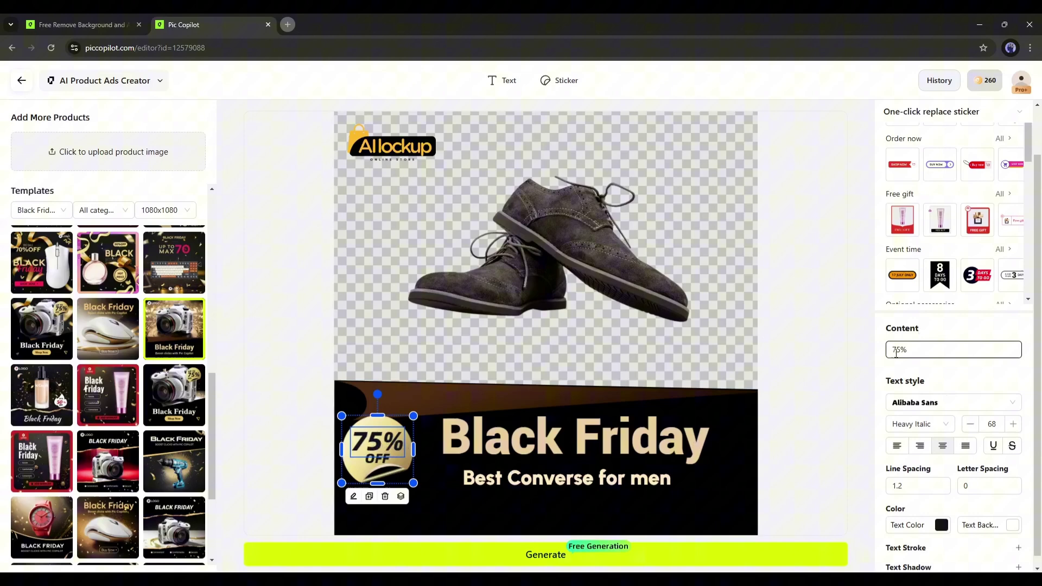
{"action": "left_click", "coordinate": [945, 390]}
{"action": "left_click", "coordinate": [941, 444]}
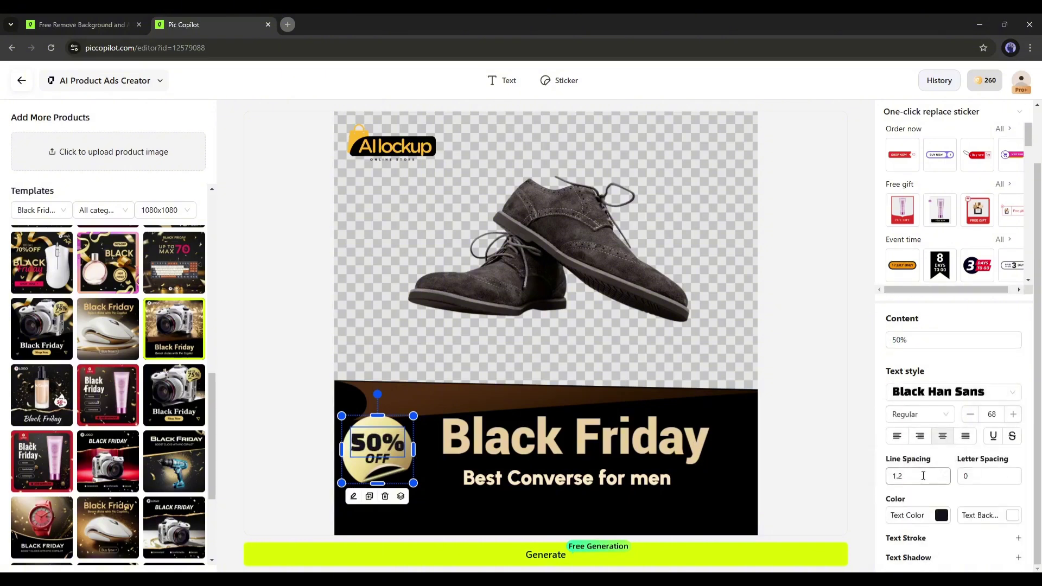
{"action": "left_click", "coordinate": [923, 515]}
{"action": "left_click", "coordinate": [896, 459]}
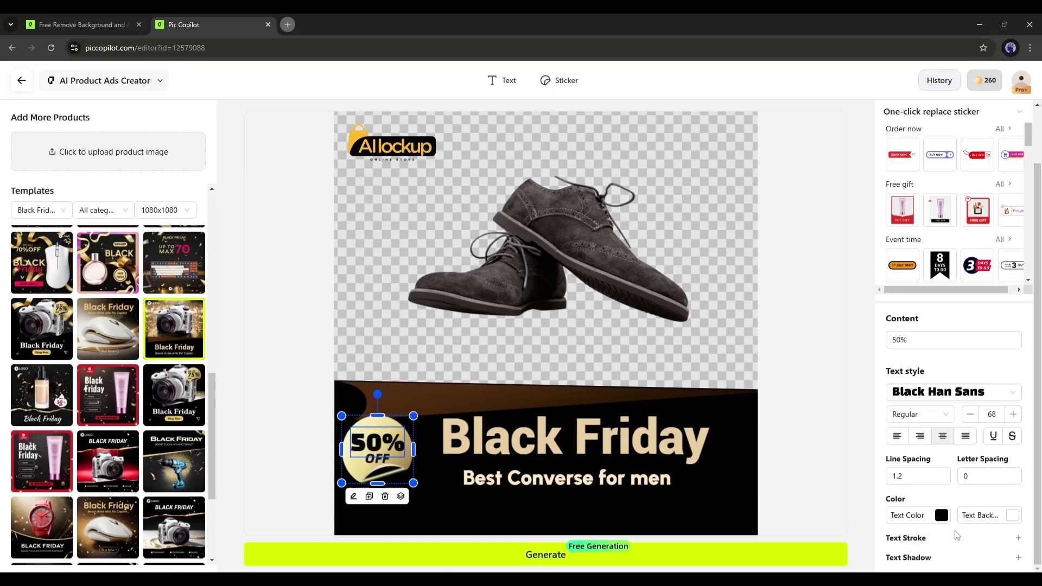
Browse the Discount information, New product launch, Hot-selling and Order now sticker categories
{"action": "scroll", "coordinate": [971, 282], "scroll_direction": "up", "scroll_amount": 5}
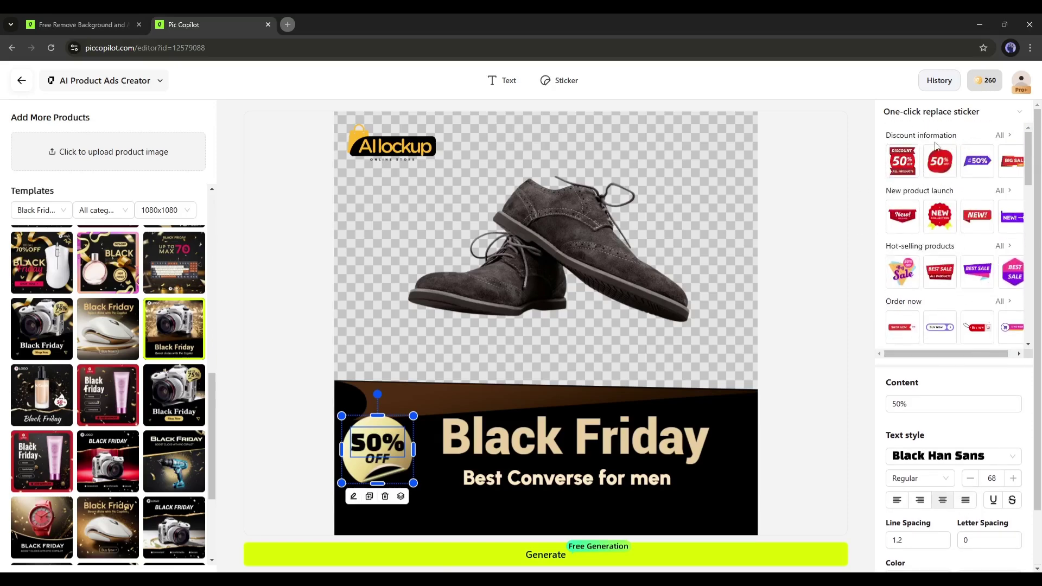
{"action": "left_click_drag", "start_coordinate": [895, 137], "coordinate": [965, 143]}
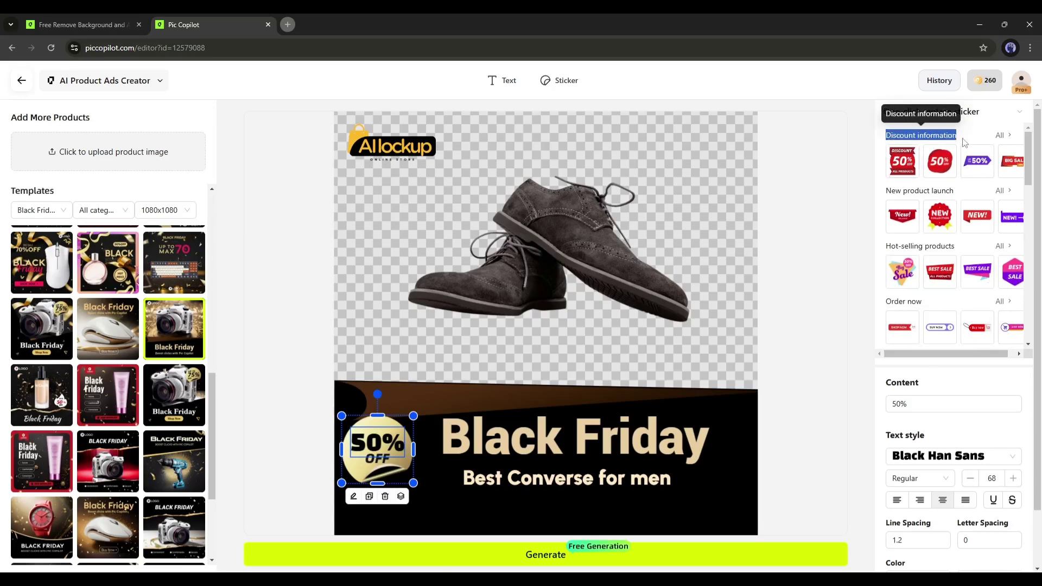
{"action": "left_click", "coordinate": [1002, 140]}
{"action": "scroll", "coordinate": [956, 304], "scroll_direction": "down", "scroll_amount": 2}
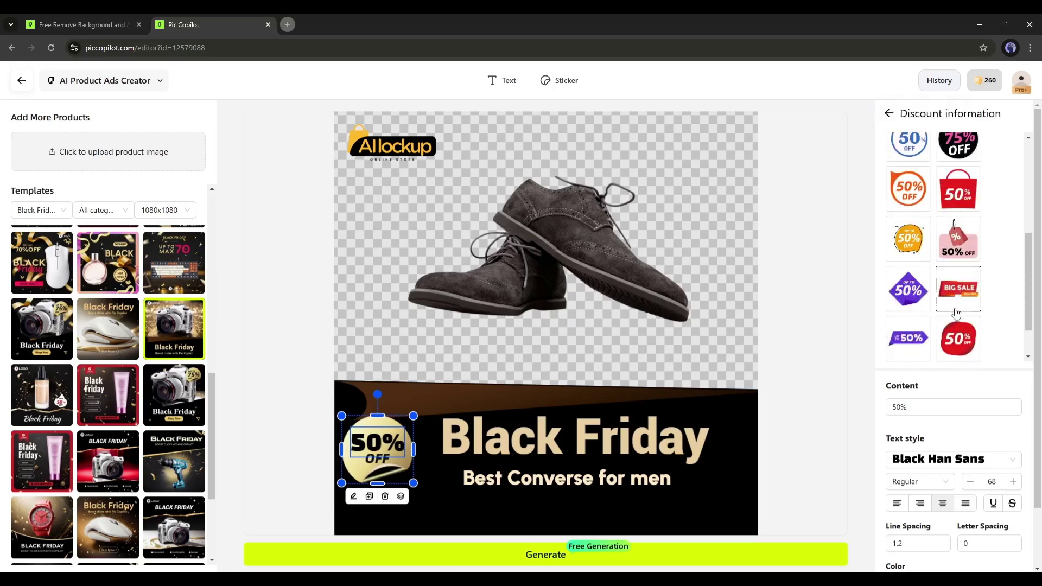
{"action": "scroll", "coordinate": [957, 314], "scroll_direction": "down", "scroll_amount": 3}
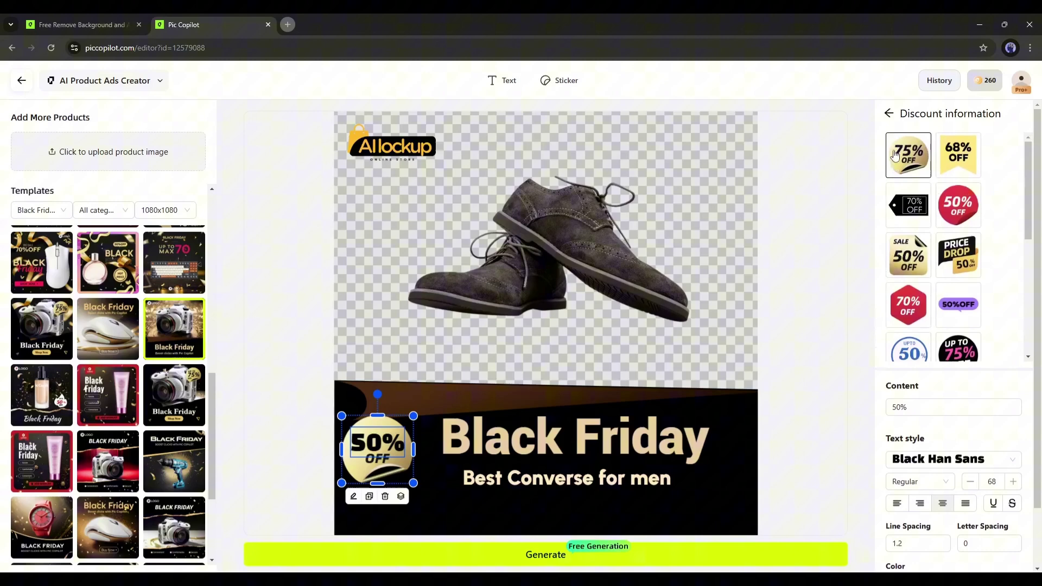
{"action": "left_click", "coordinate": [889, 113]}
{"action": "left_click", "coordinate": [923, 217]}
{"action": "left_click", "coordinate": [889, 113]}
{"action": "left_click", "coordinate": [940, 275]}
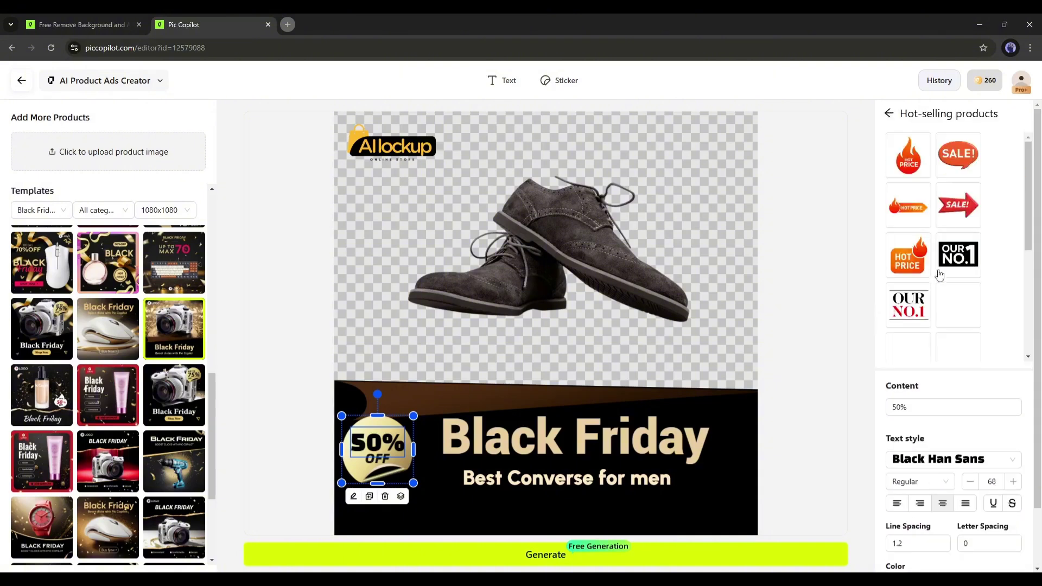
{"action": "scroll", "coordinate": [940, 275], "scroll_direction": "down", "scroll_amount": 3}
{"action": "left_click", "coordinate": [888, 112]}
{"action": "scroll", "coordinate": [955, 244], "scroll_direction": "down", "scroll_amount": 3}
{"action": "left_click", "coordinate": [998, 249]}
{"action": "scroll", "coordinate": [941, 275], "scroll_direction": "down", "scroll_amount": 3}
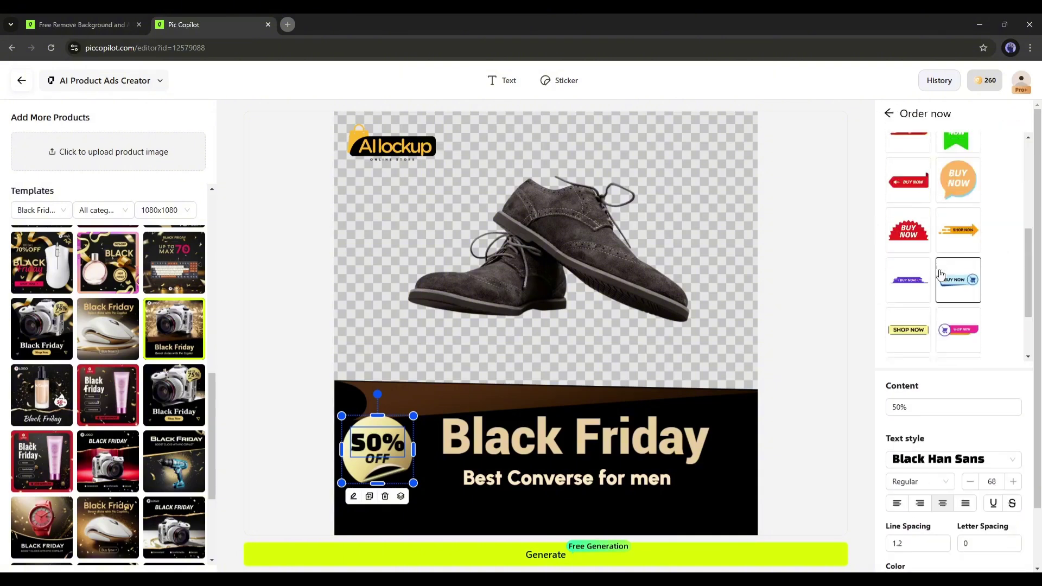
{"action": "left_click", "coordinate": [888, 113]}
Check the Free gift stickers, then swap the badge for the gold SALE 50% OFF sticker
{"action": "left_click", "coordinate": [1000, 310]}
{"action": "left_click", "coordinate": [889, 113]}
{"action": "scroll", "coordinate": [906, 276], "scroll_direction": "down", "scroll_amount": 5}
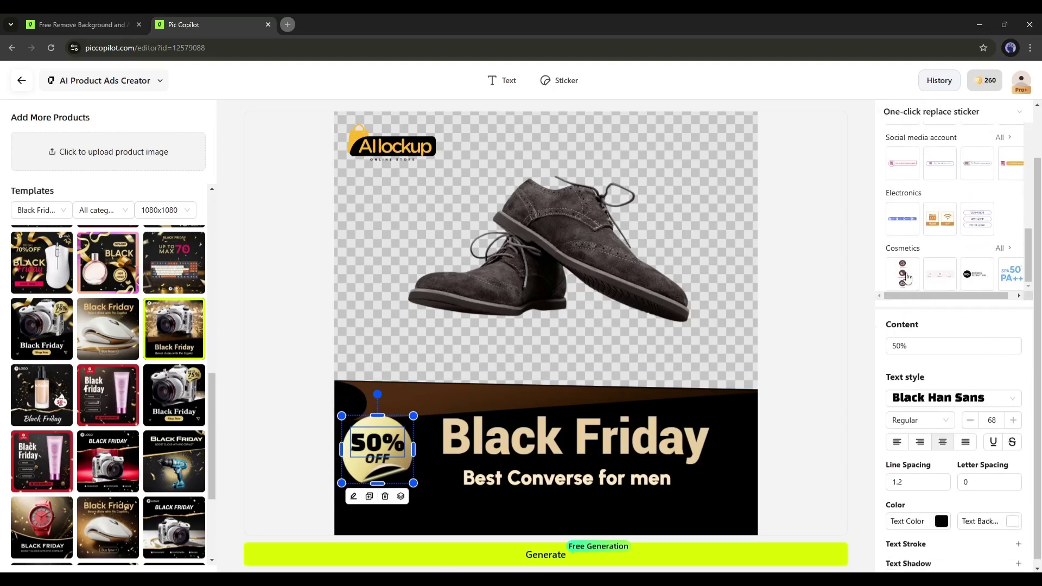
{"action": "scroll", "coordinate": [907, 277], "scroll_direction": "up", "scroll_amount": 5}
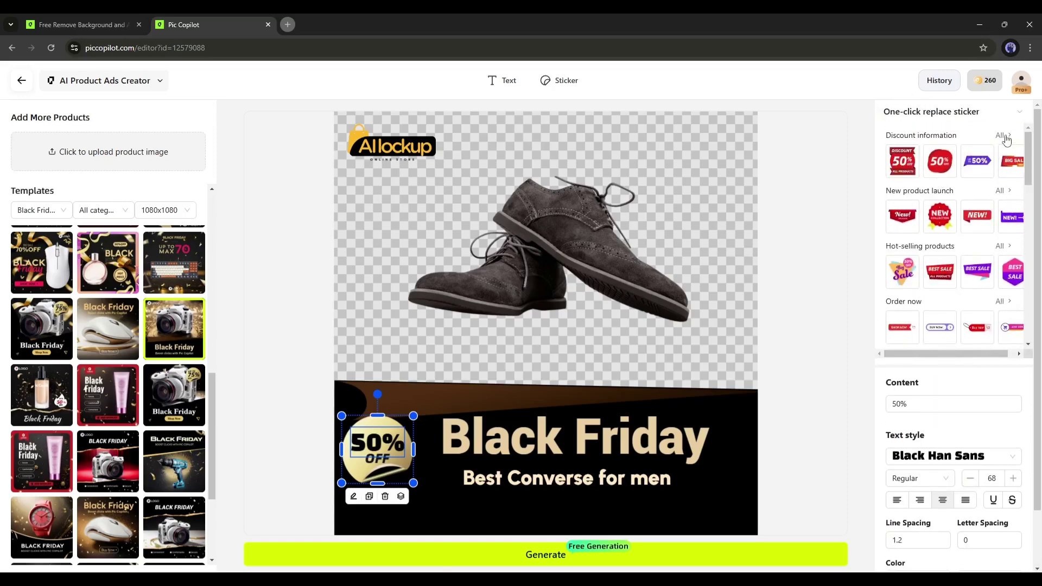
{"action": "left_click", "coordinate": [1005, 137]}
{"action": "scroll", "coordinate": [923, 261], "scroll_direction": "down", "scroll_amount": 3}
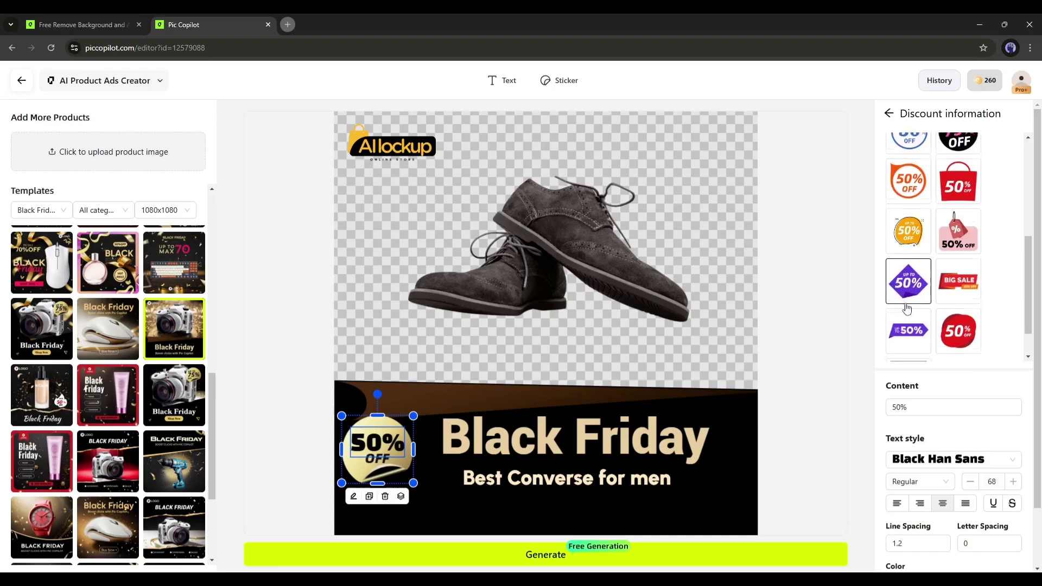
{"action": "scroll", "coordinate": [907, 309], "scroll_direction": "down", "scroll_amount": 1}
{"action": "scroll", "coordinate": [909, 294], "scroll_direction": "up", "scroll_amount": 5}
{"action": "left_click", "coordinate": [919, 259]}
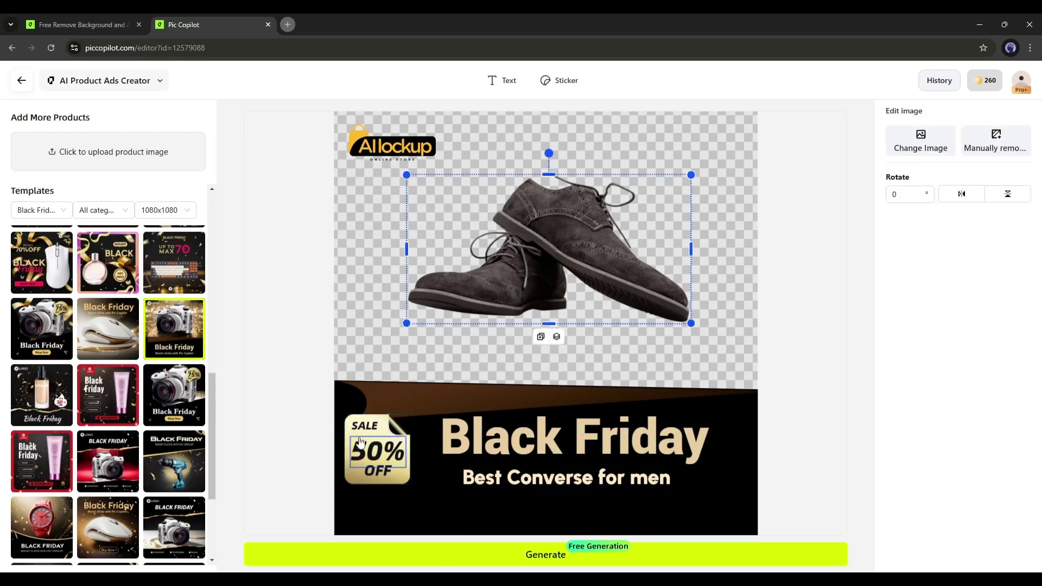
Add and delete a test text box, then place a BUY NOW cart sticker under the tagline
{"action": "left_click", "coordinate": [498, 86]}
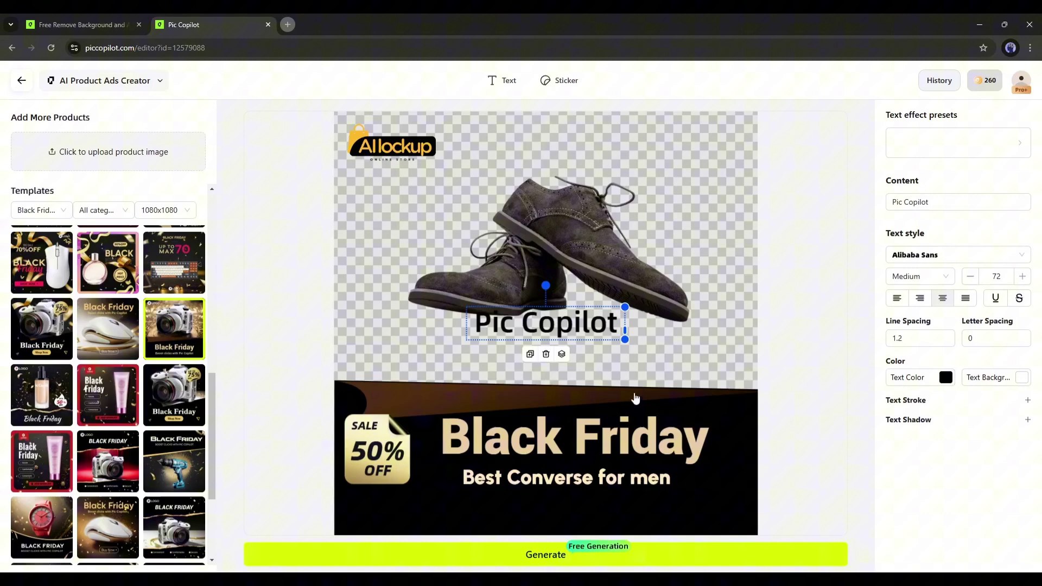
{"action": "left_click", "coordinate": [546, 354]}
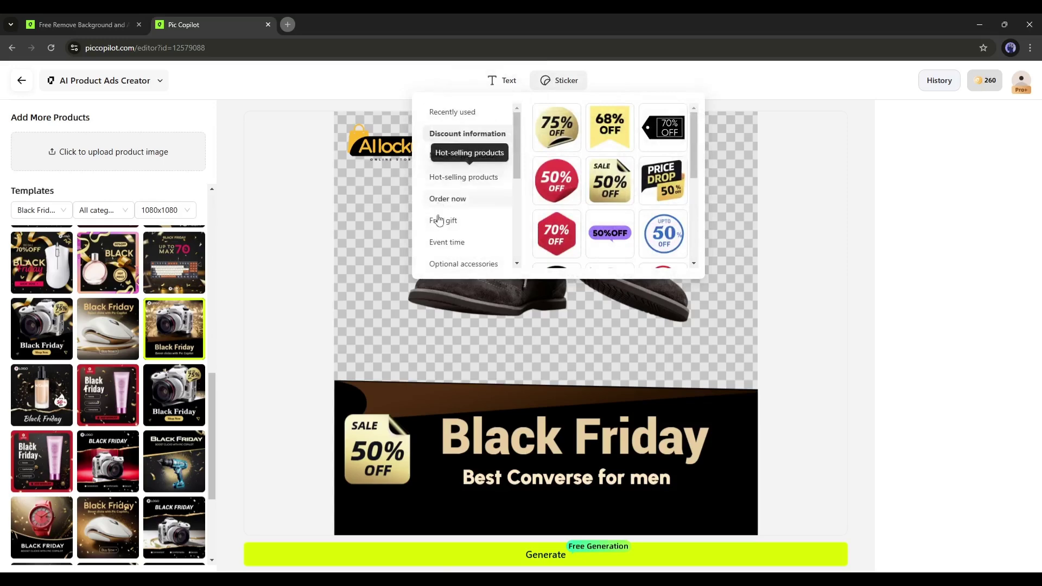
{"action": "left_click", "coordinate": [464, 200]}
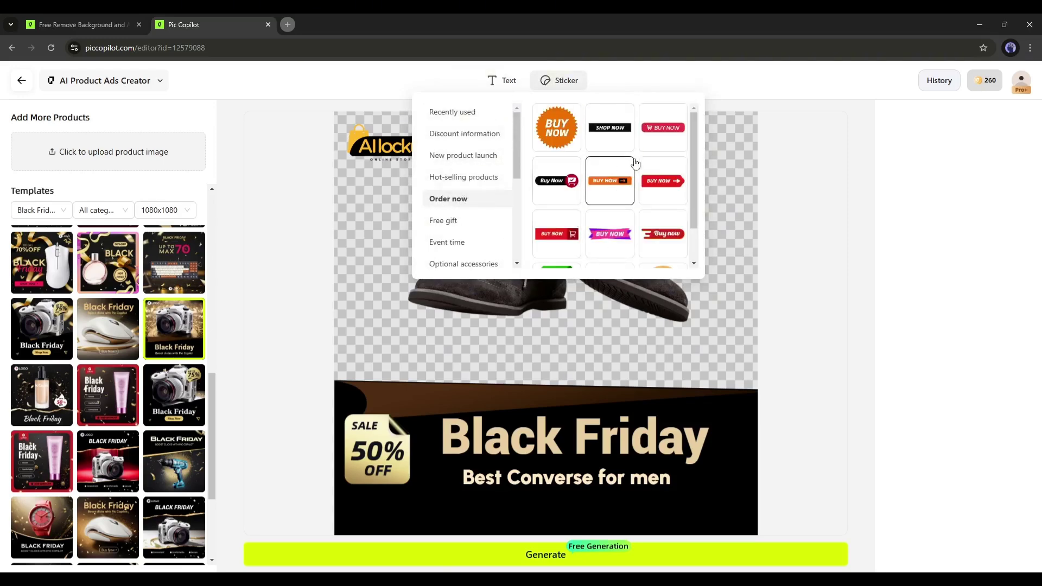
{"action": "scroll", "coordinate": [635, 163], "scroll_direction": "down", "scroll_amount": 1}
{"action": "scroll", "coordinate": [636, 163], "scroll_direction": "up", "scroll_amount": 1}
{"action": "left_click", "coordinate": [664, 127]}
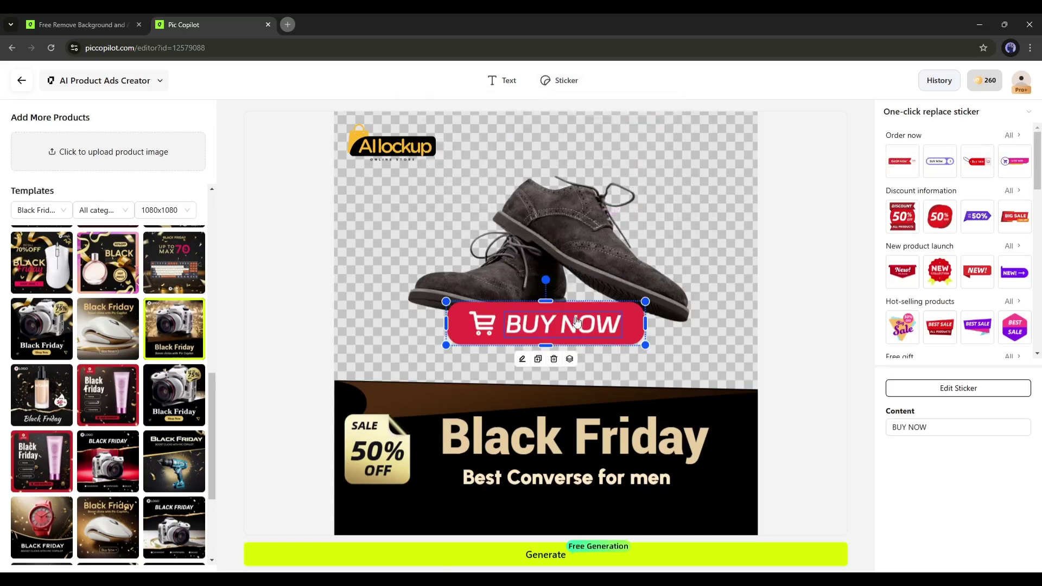
{"action": "left_click_drag", "start_coordinate": [577, 322], "coordinate": [580, 508]}
{"action": "left_click_drag", "start_coordinate": [646, 531], "coordinate": [620, 524]}
Colour the BUY NOW sticker beige by sampling the Black Friday text
{"action": "left_click", "coordinate": [958, 397]}
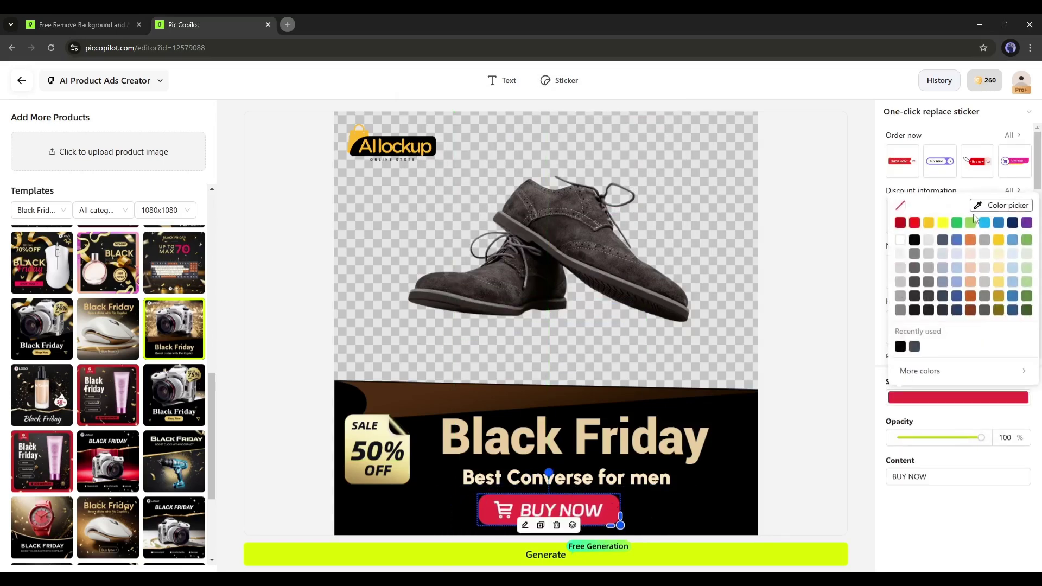
{"action": "left_click", "coordinate": [1000, 205]}
{"action": "left_click", "coordinate": [589, 435]}
{"action": "left_click", "coordinate": [725, 507]}
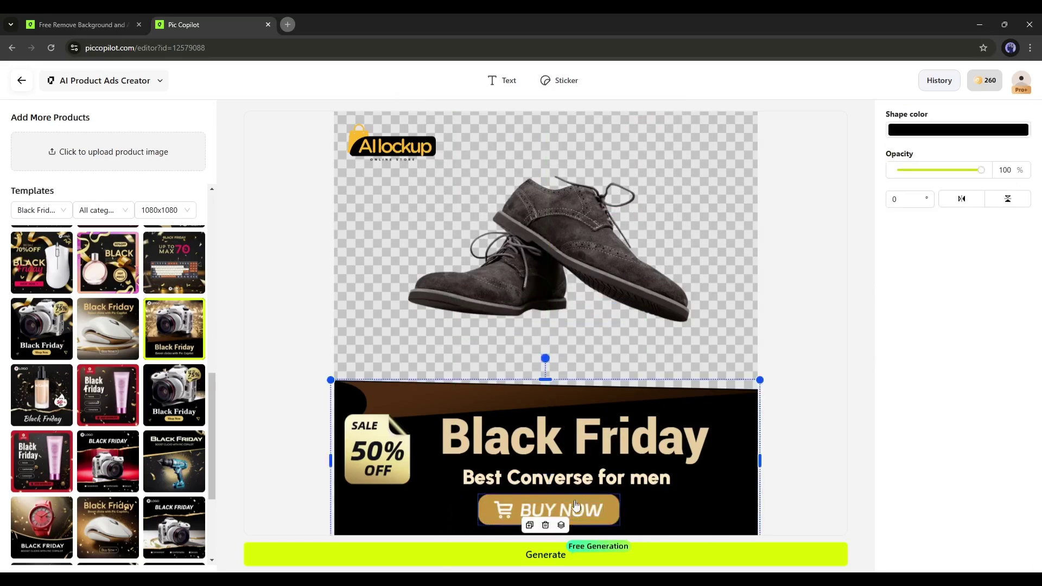
{"action": "left_click", "coordinate": [577, 507]}
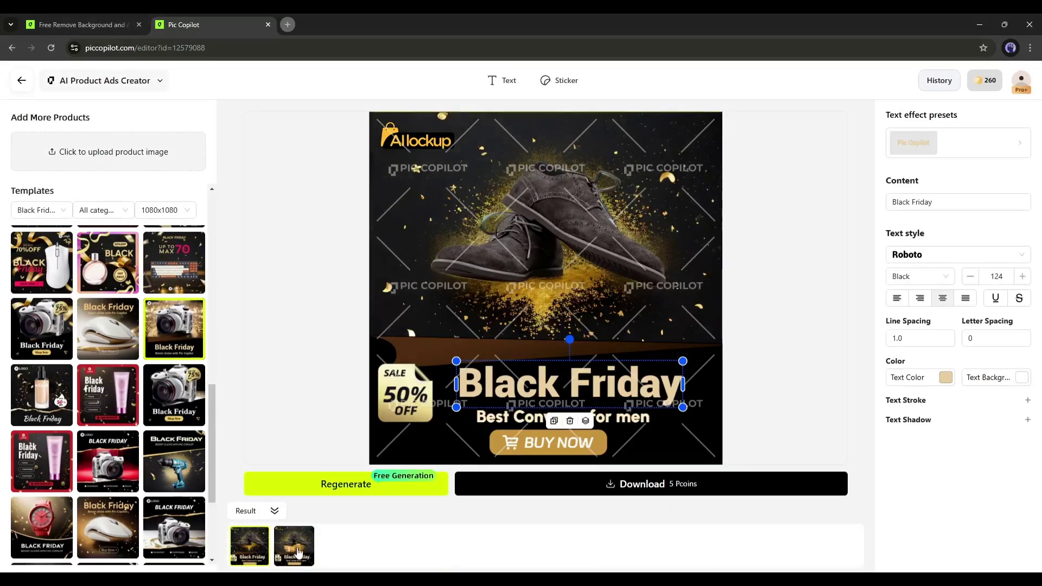
Pick the first gold-dust result over the gift-box version and download it as PNG
{"action": "left_click", "coordinate": [298, 553]}
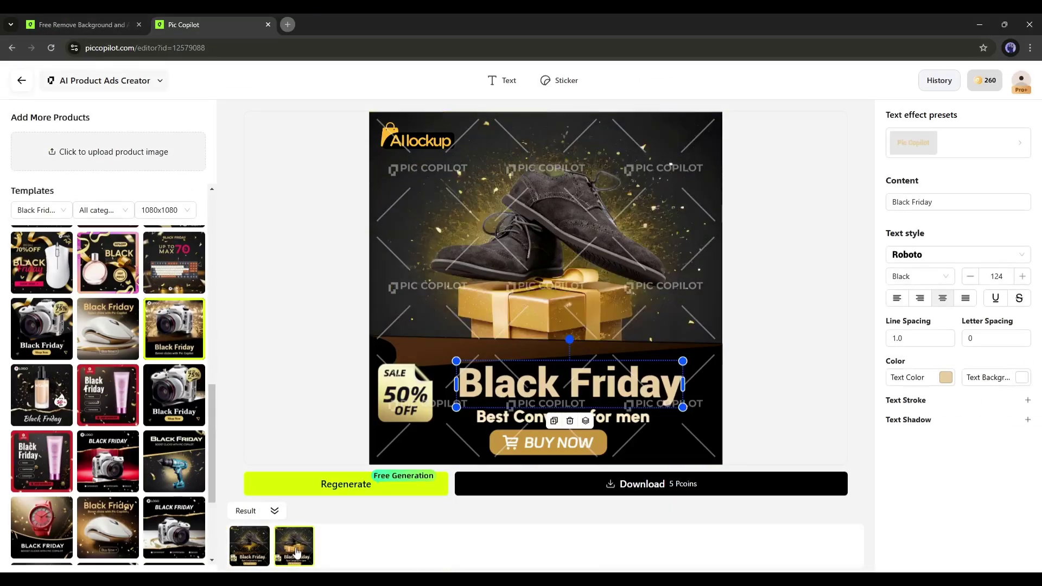
{"action": "left_click", "coordinate": [262, 554]}
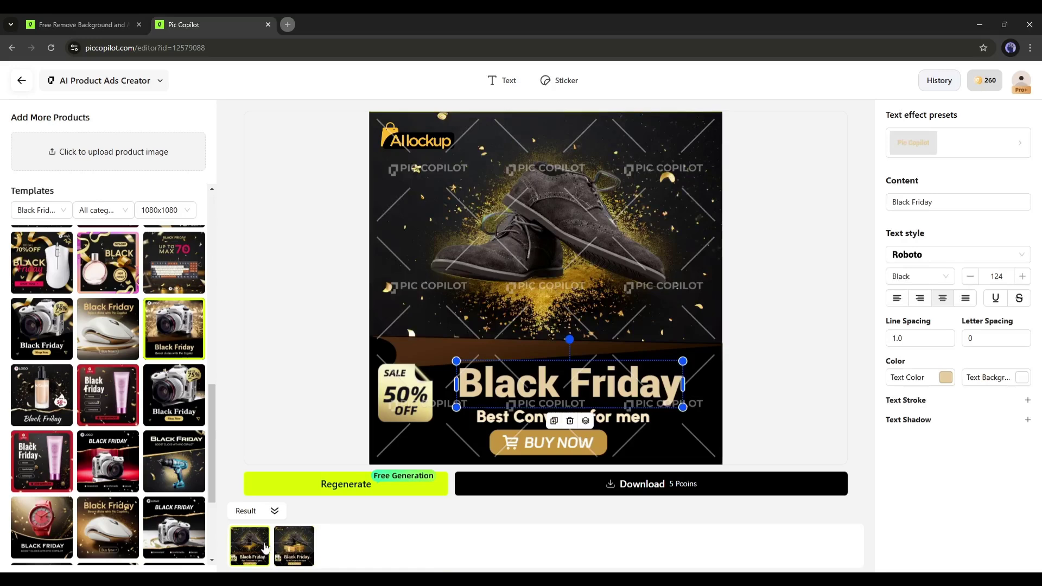
{"action": "left_click", "coordinate": [307, 556]}
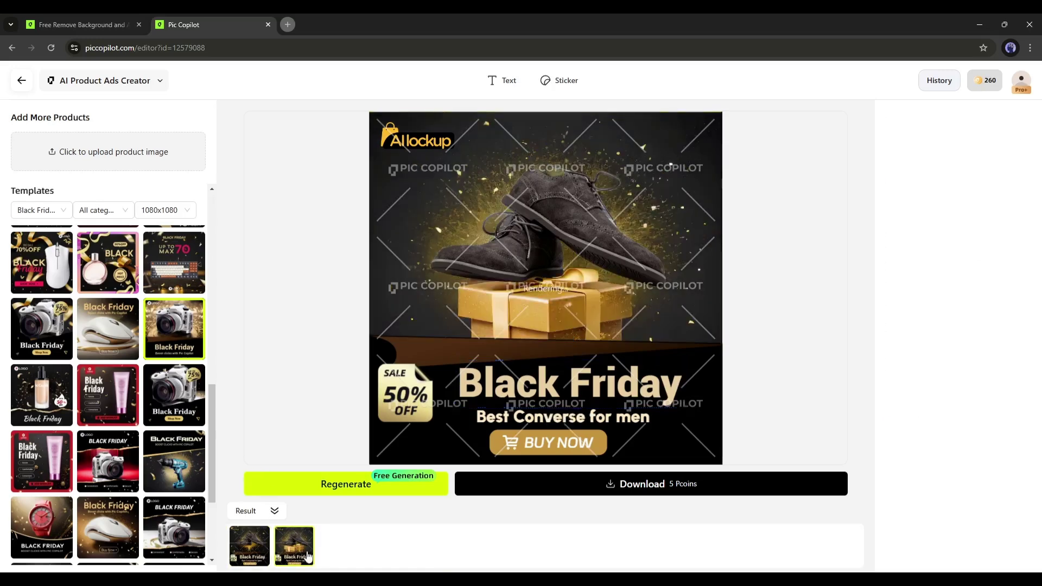
{"action": "left_click", "coordinate": [253, 553]}
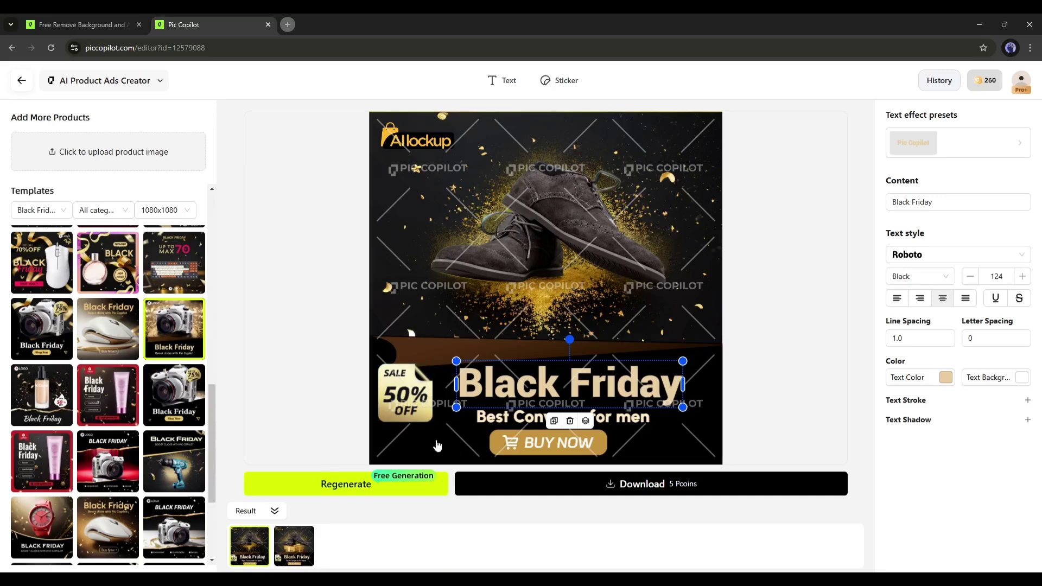
{"action": "left_click", "coordinate": [647, 491]}
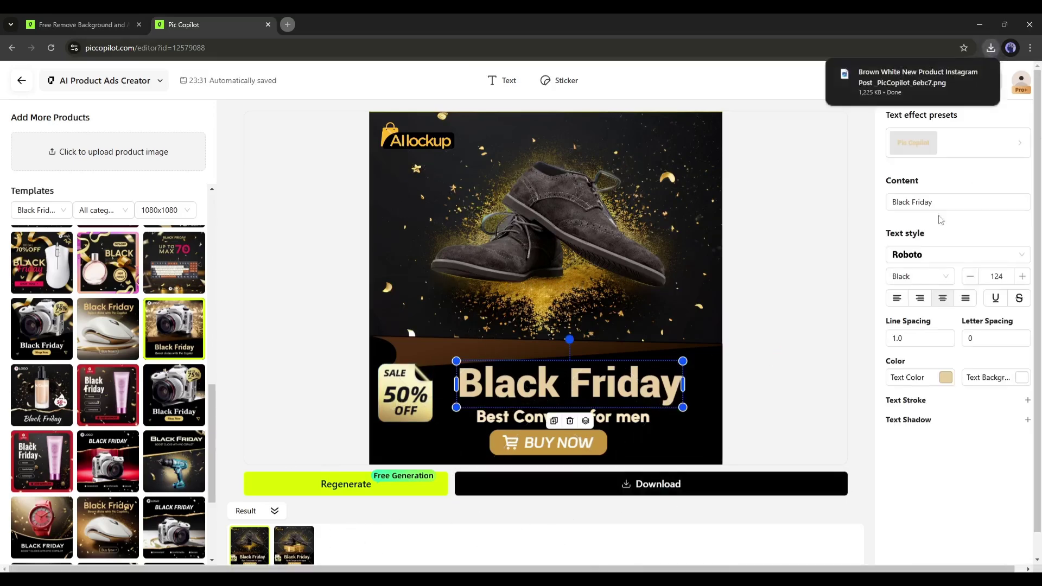
Open the downloaded 1080x1080 ad PNG in Photos and zoom in on the shoes
{"action": "left_click", "coordinate": [904, 81]}
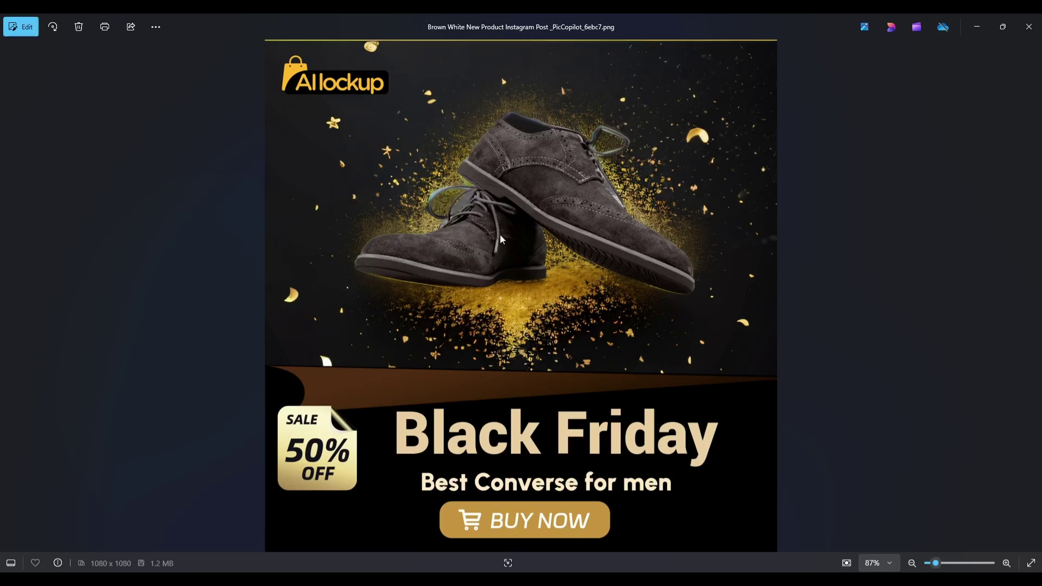
{"action": "scroll", "coordinate": [501, 239], "scroll_direction": "up", "scroll_amount": 2}
{"action": "scroll", "coordinate": [543, 247], "scroll_direction": "down", "scroll_amount": 2}
{"action": "scroll", "coordinate": [606, 228], "scroll_direction": "up", "scroll_amount": 3}
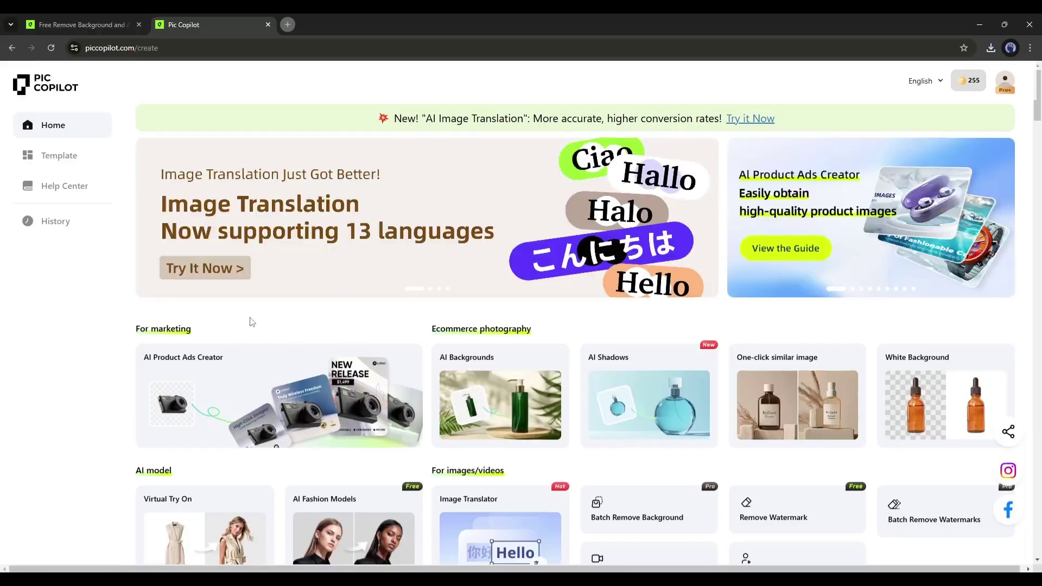
Return to the Pic Copilot create homepage that lists the Virtual Try On and AI Fashion Models tools
{"action": "scroll", "coordinate": [252, 322], "scroll_direction": "down", "scroll_amount": 3}
{"action": "left_click_drag", "start_coordinate": [134, 307], "coordinate": [171, 309]}
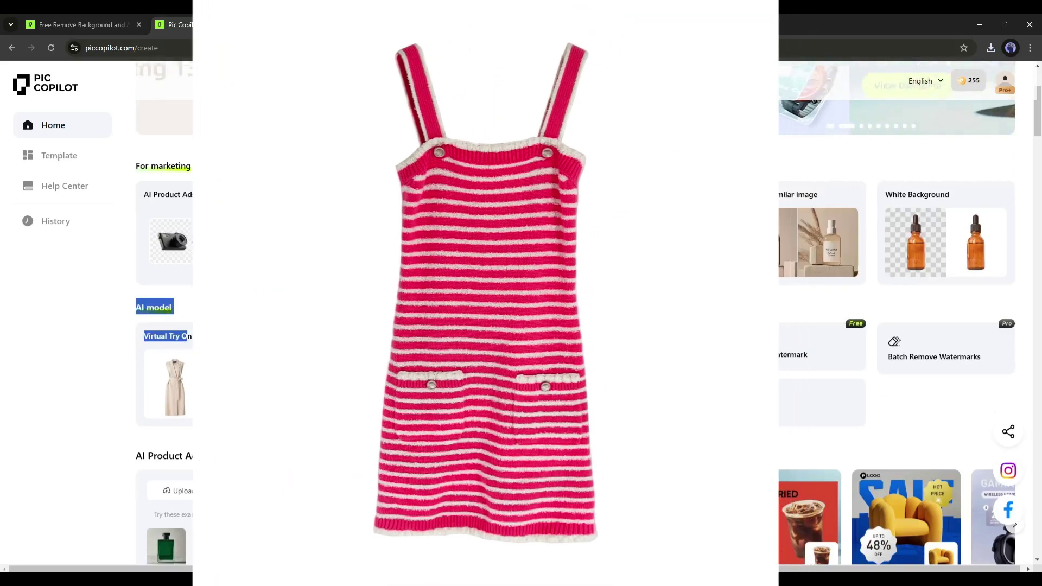
{"action": "left_click", "coordinate": [153, 368]}
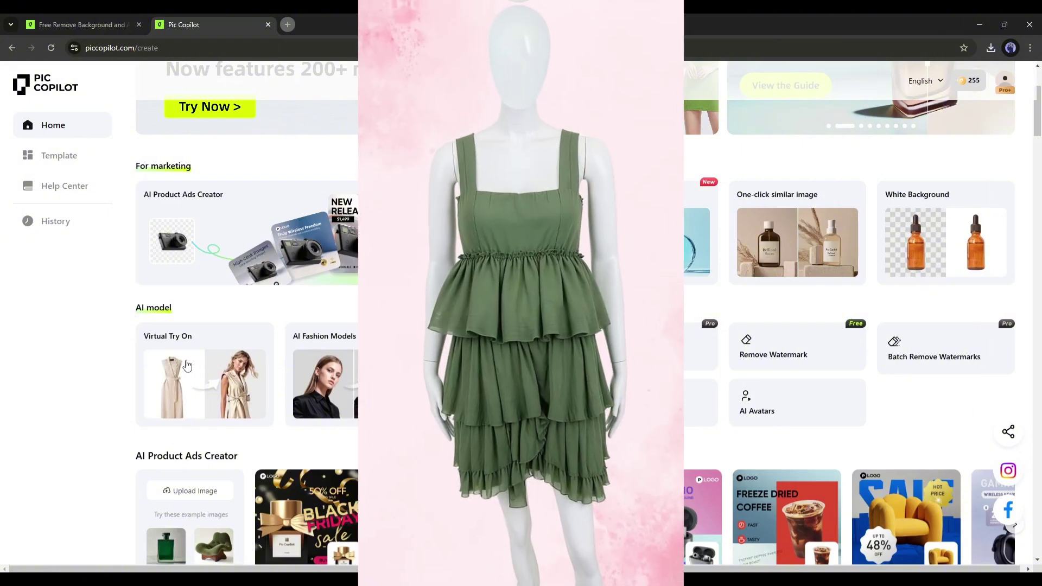
Start a Virtual Try On, keep Tops as the clothing type, and upload the pink striped dress image
{"action": "left_click", "coordinate": [209, 380]}
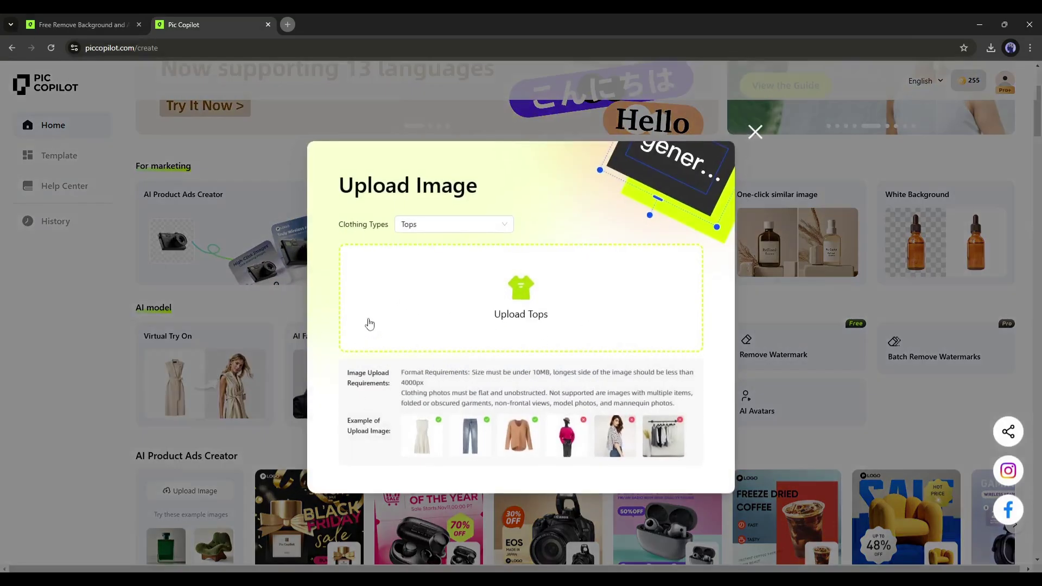
{"action": "left_click", "coordinate": [451, 230]}
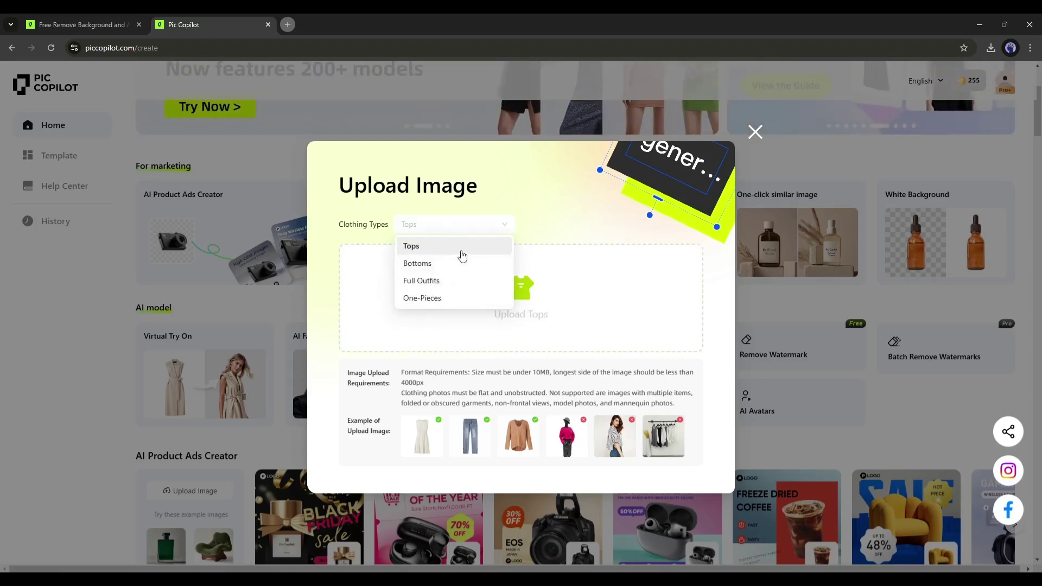
{"action": "left_click", "coordinate": [458, 253]}
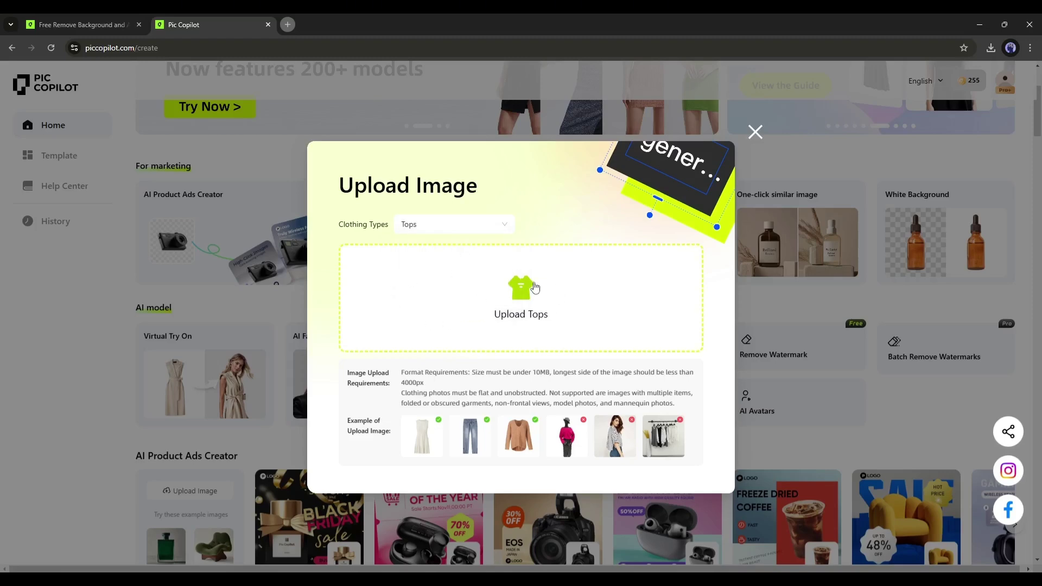
{"action": "left_click", "coordinate": [534, 288]}
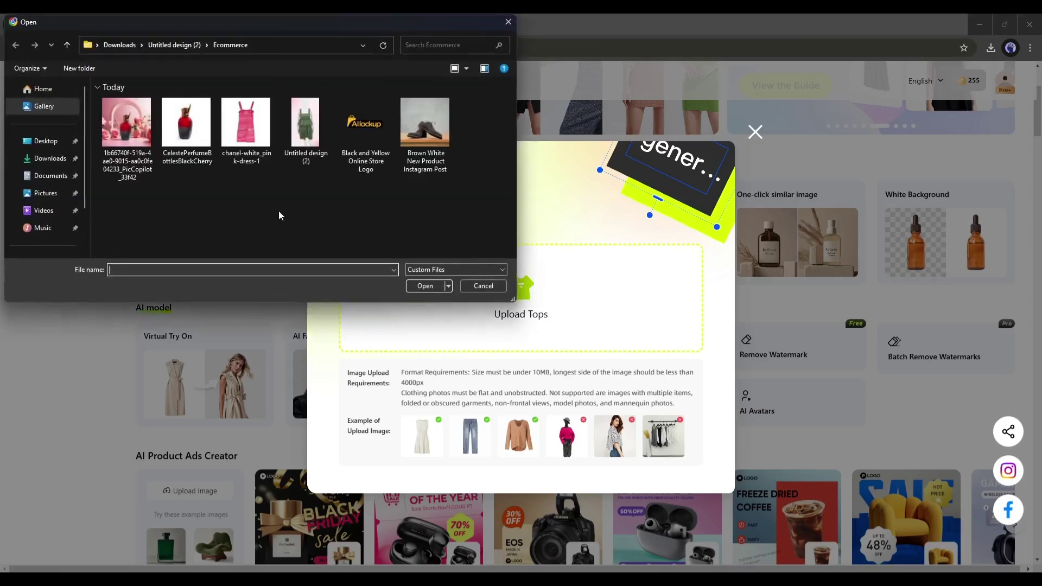
{"action": "double_click", "coordinate": [259, 131]}
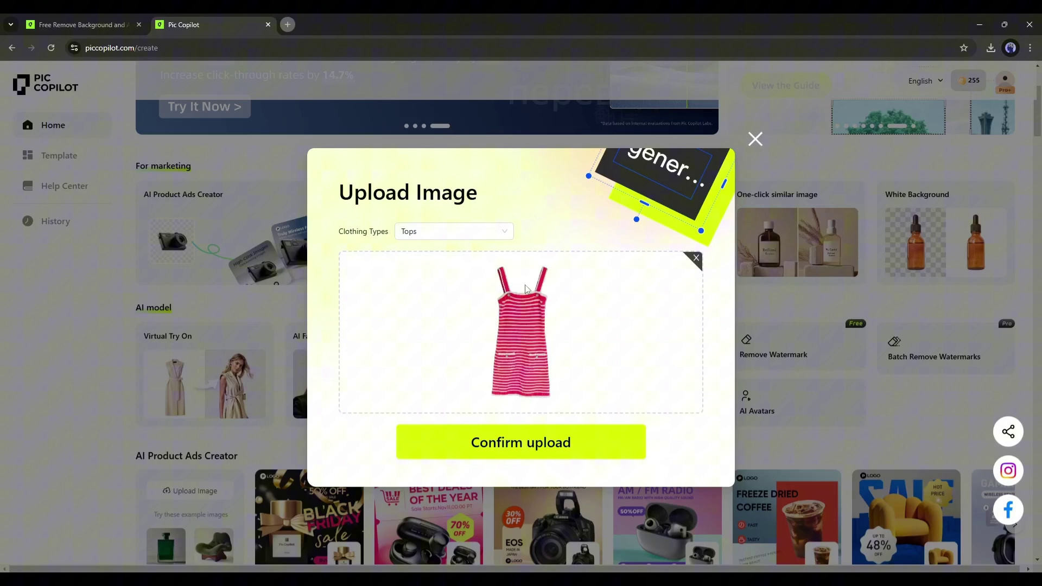
Confirm the dress upload, dismiss the update popup, and try the Female, Male and Child model filters
{"action": "left_click", "coordinate": [529, 445]}
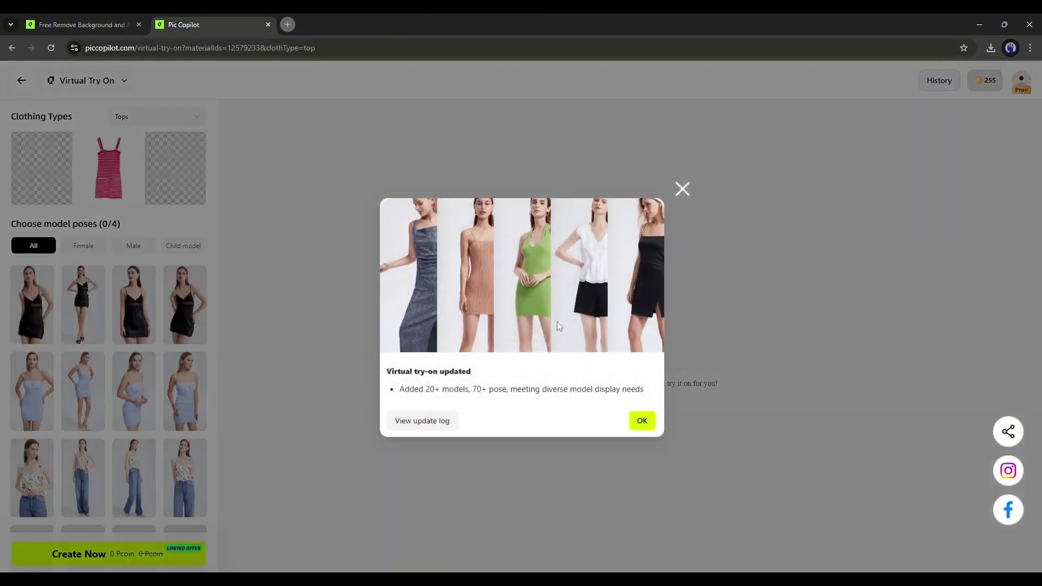
{"action": "left_click", "coordinate": [642, 422]}
{"action": "mouse_move", "coordinate": [115, 172]}
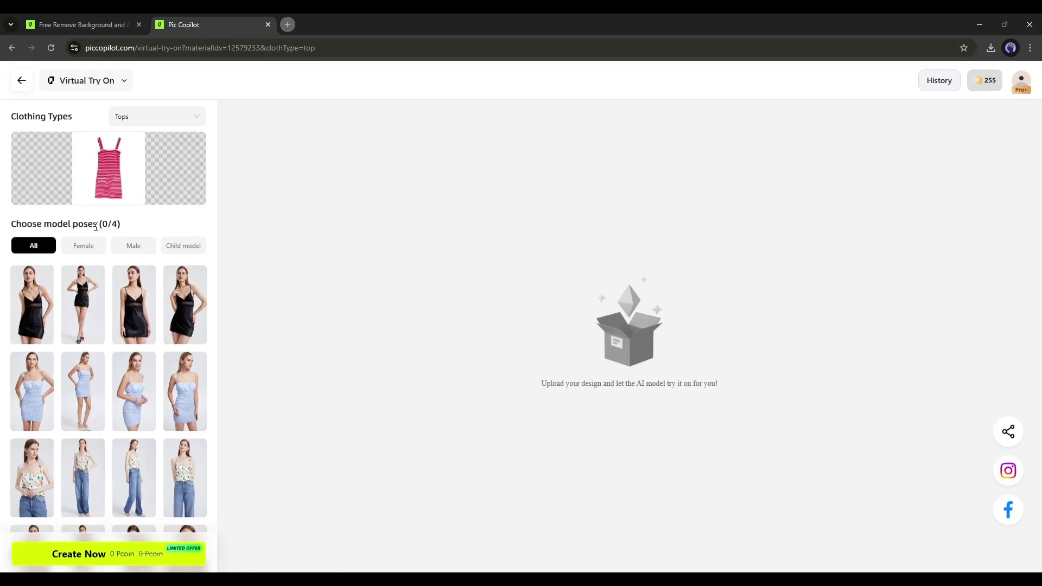
{"action": "left_click", "coordinate": [83, 246]}
{"action": "left_click", "coordinate": [134, 245]}
{"action": "left_click", "coordinate": [184, 245]}
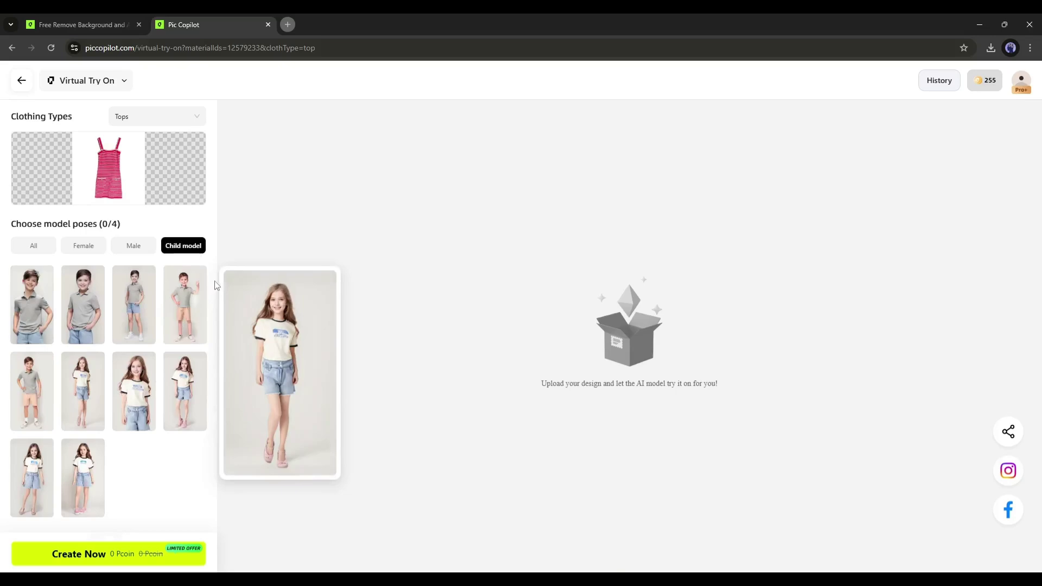
Switch back to Female model poses and browse through them
{"action": "left_click", "coordinate": [76, 247]}
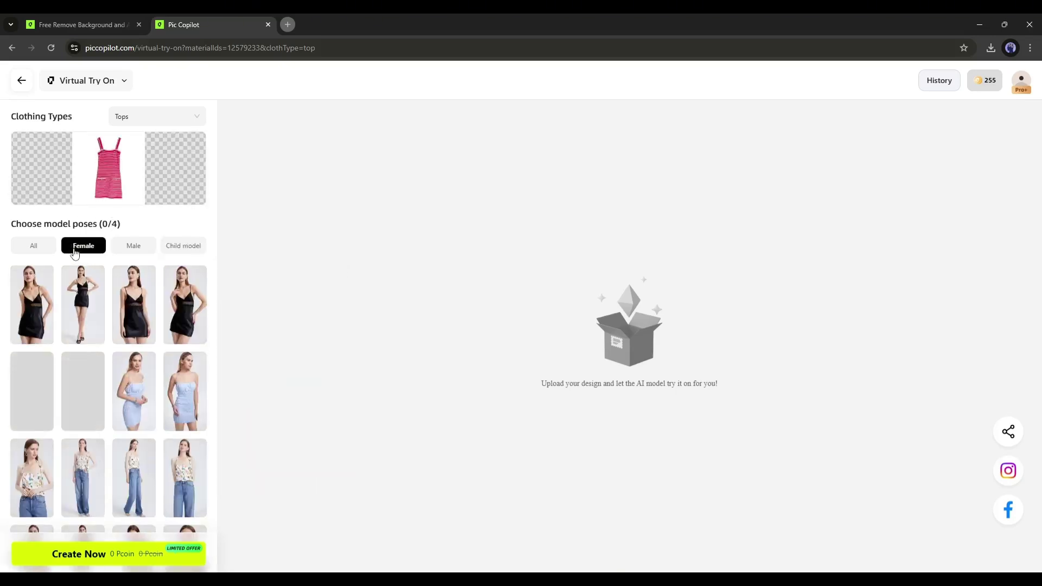
{"action": "scroll", "coordinate": [106, 332], "scroll_direction": "down", "scroll_amount": 10}
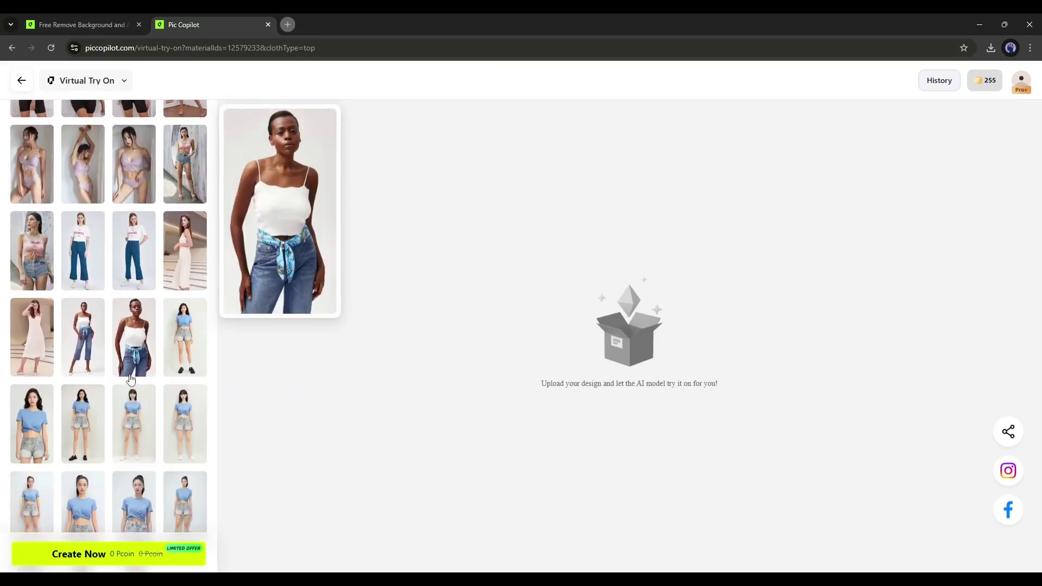
{"action": "scroll", "coordinate": [130, 378], "scroll_direction": "down", "scroll_amount": 10}
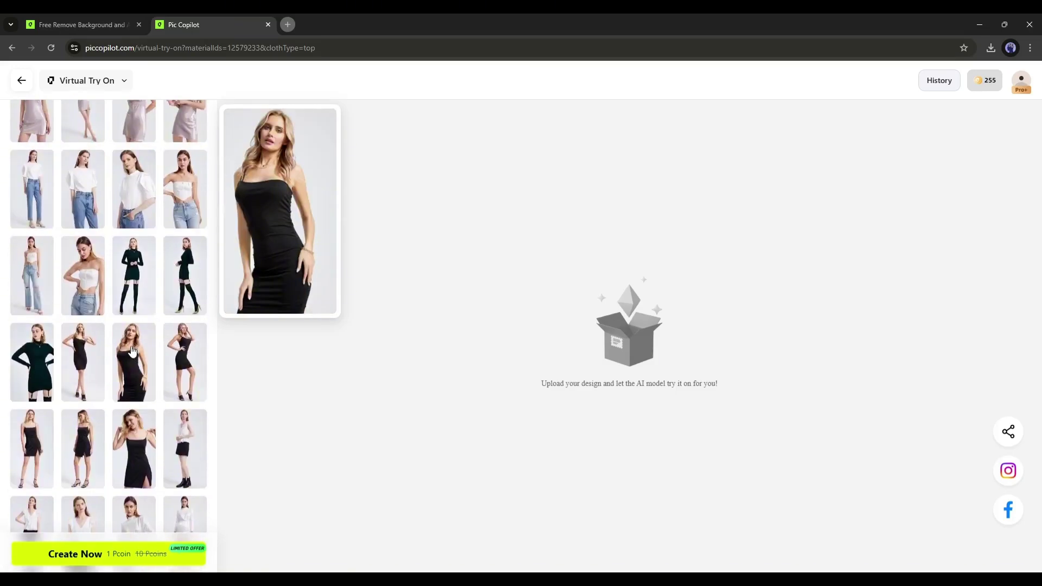
{"action": "scroll", "coordinate": [132, 350], "scroll_direction": "up", "scroll_amount": 10}
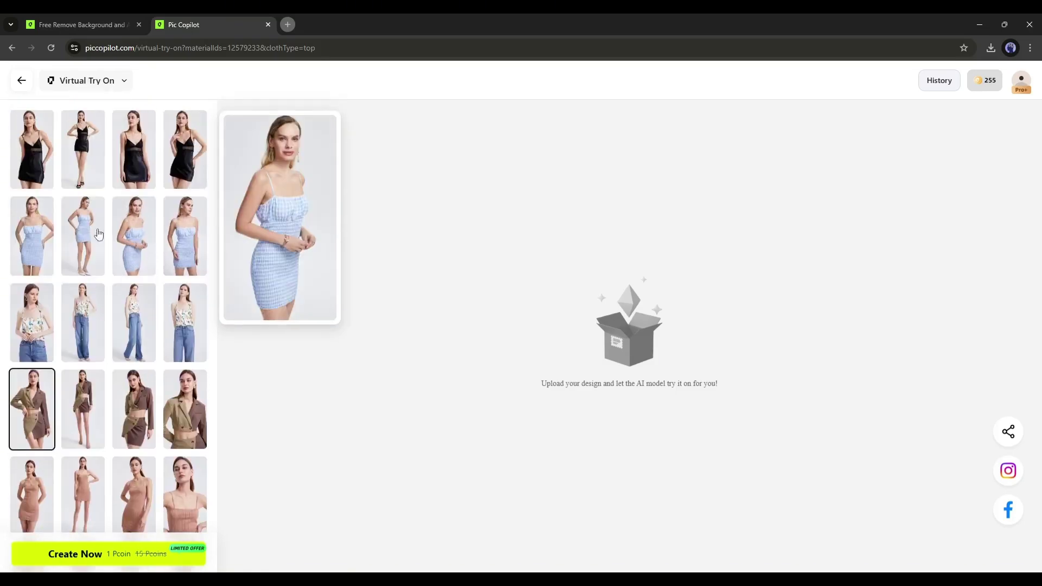
{"action": "scroll", "coordinate": [98, 234], "scroll_direction": "down", "scroll_amount": 10}
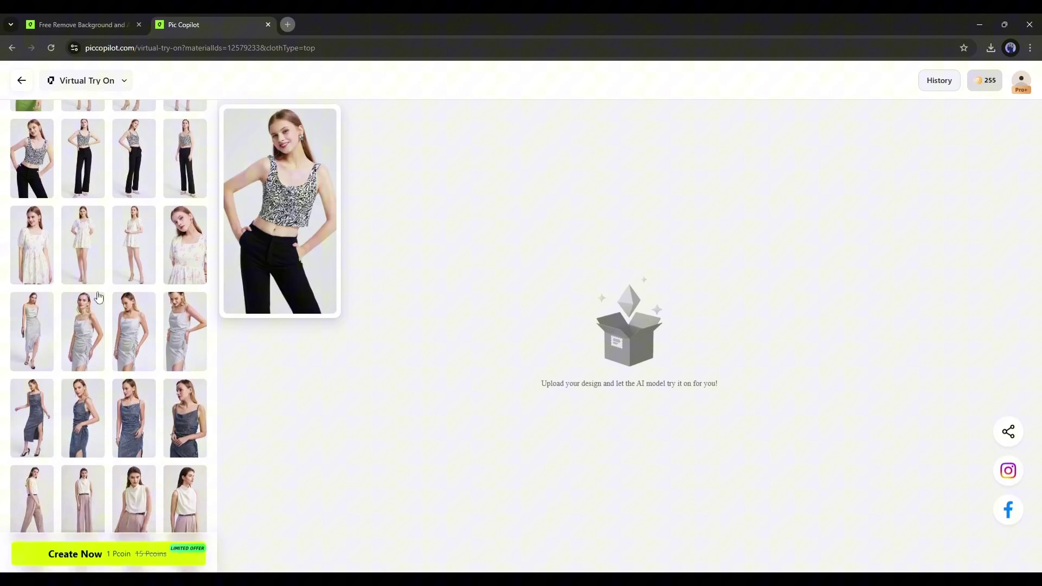
{"action": "scroll", "coordinate": [98, 296], "scroll_direction": "up", "scroll_amount": 10}
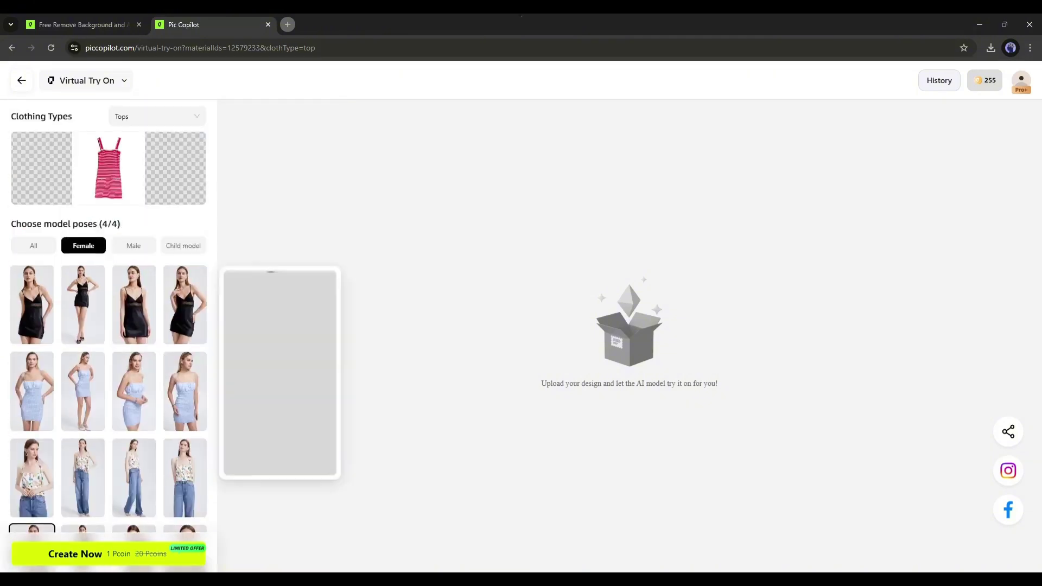
Generate four try-on images of the pink dress and look through each result
{"action": "left_click", "coordinate": [76, 554]}
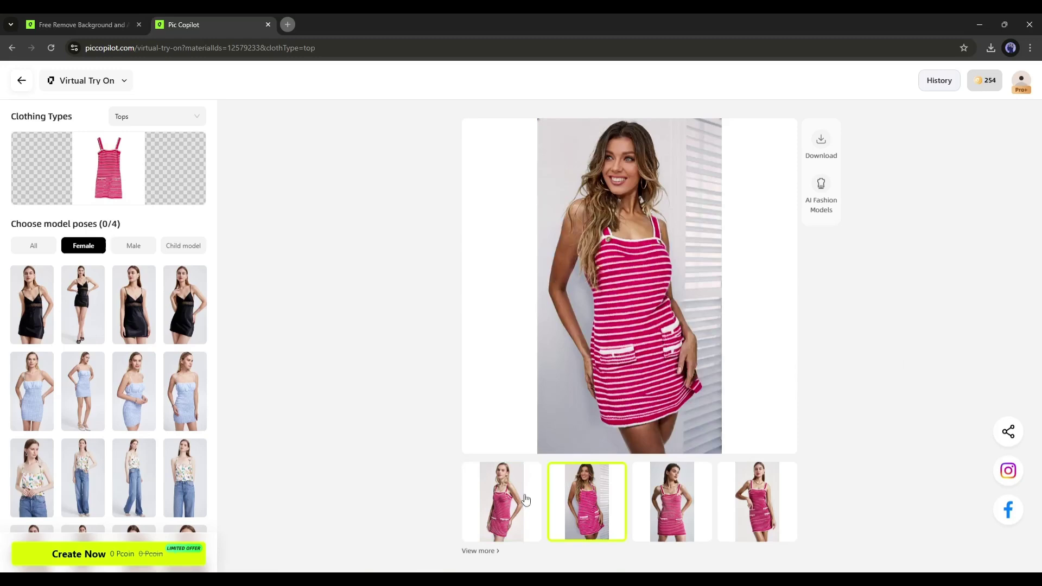
{"action": "left_click", "coordinate": [517, 490]}
{"action": "left_click", "coordinate": [586, 508]}
{"action": "left_click", "coordinate": [680, 512]}
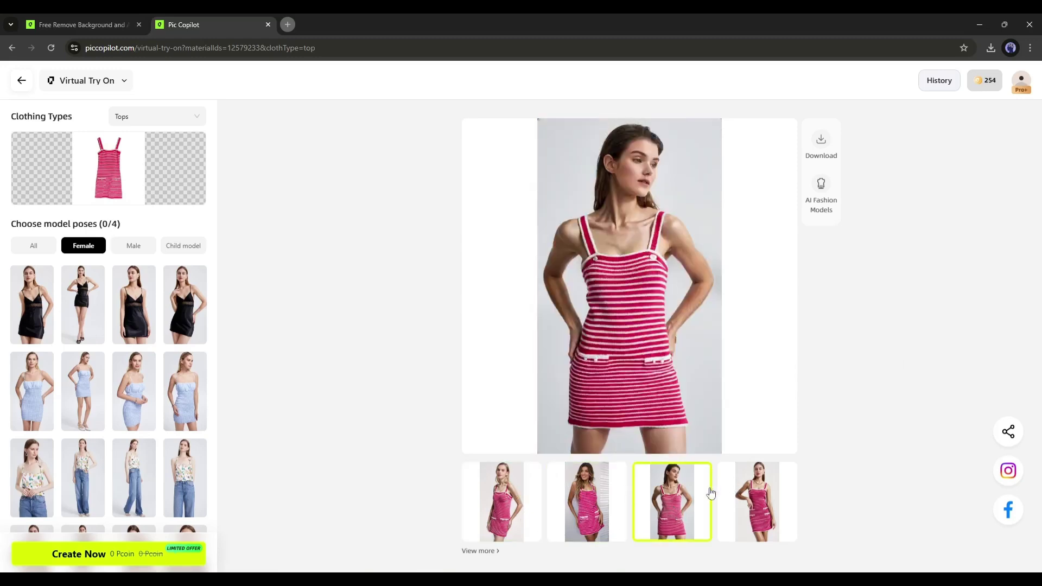
{"action": "left_click", "coordinate": [762, 501]}
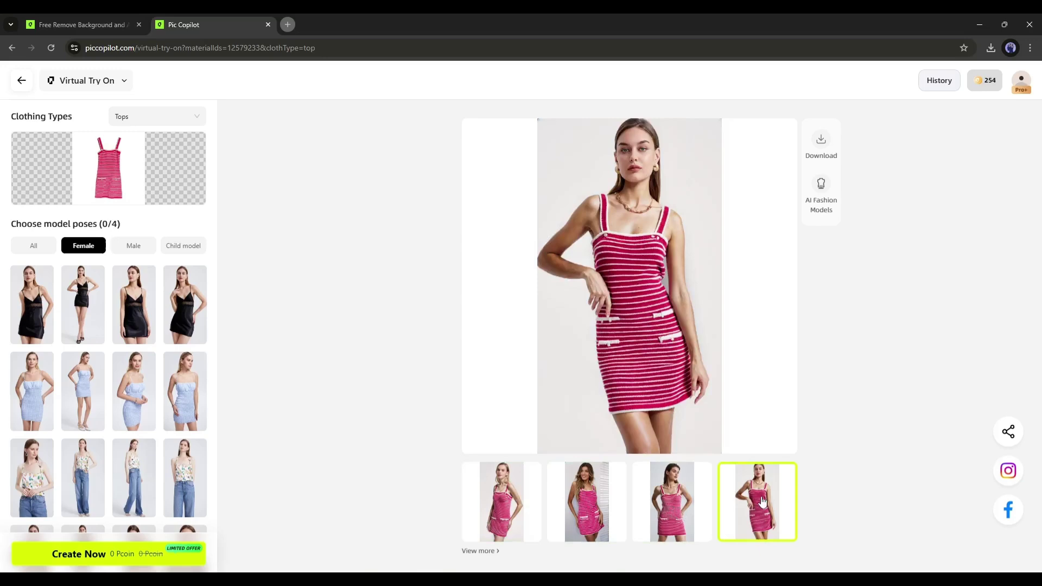
{"action": "left_click", "coordinate": [682, 501]}
{"action": "left_click", "coordinate": [590, 503]}
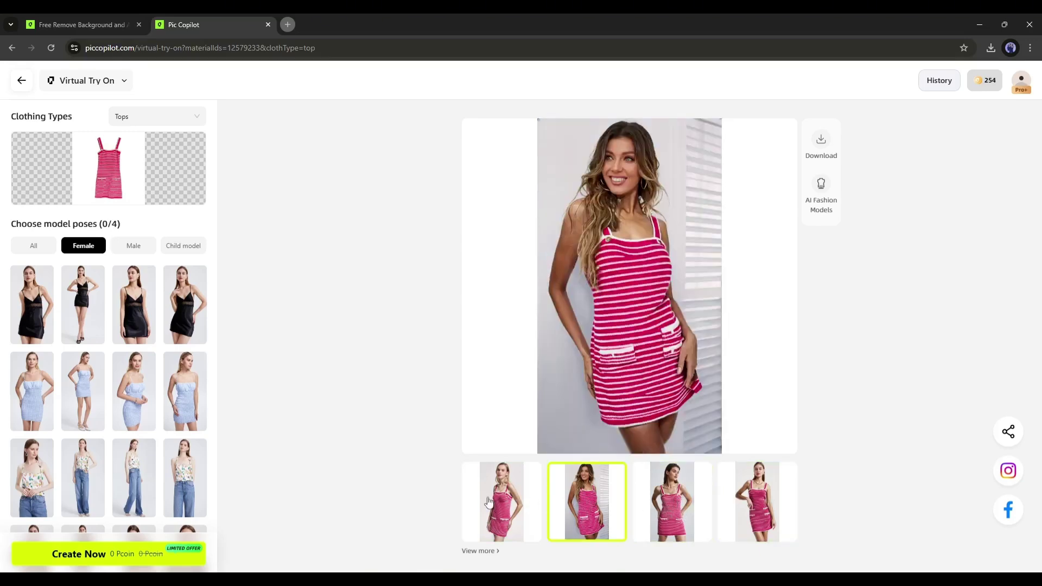
{"action": "left_click", "coordinate": [489, 501]}
Settle on the second try-on image and download it in HD
{"action": "left_click", "coordinate": [582, 507]}
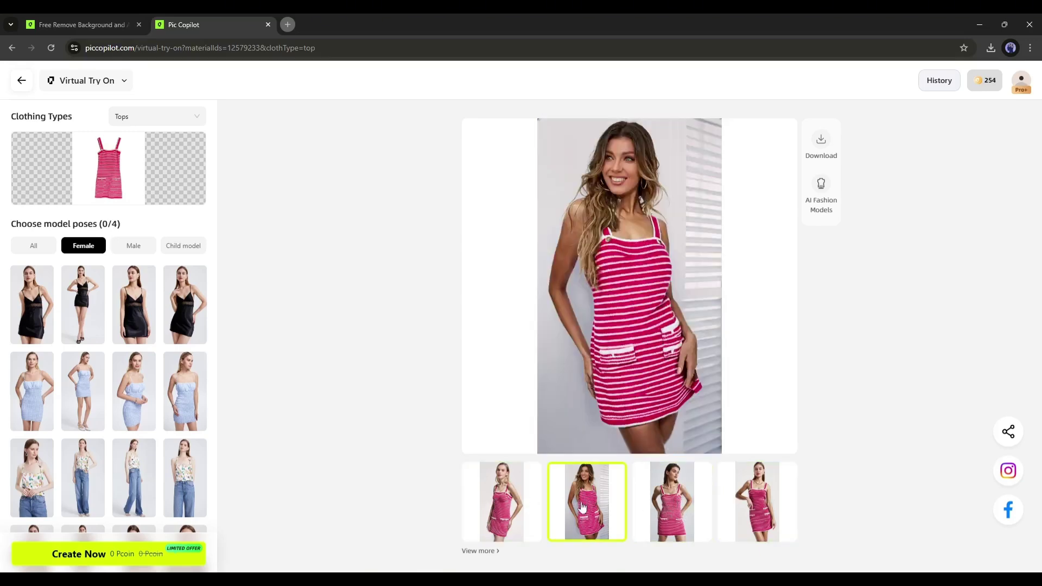
{"action": "left_click", "coordinate": [655, 505]}
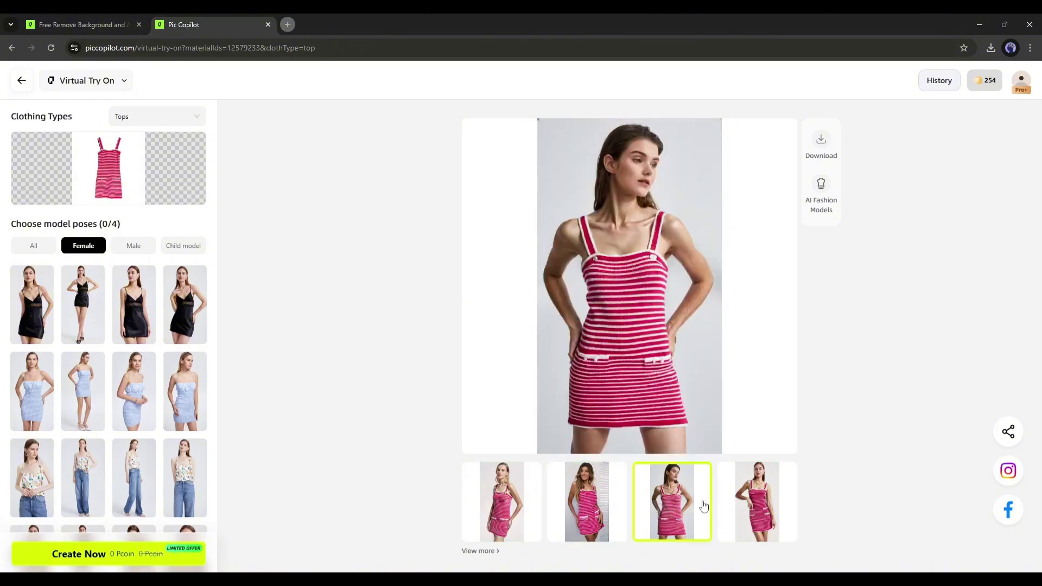
{"action": "left_click", "coordinate": [762, 509]}
{"action": "left_click", "coordinate": [685, 512]}
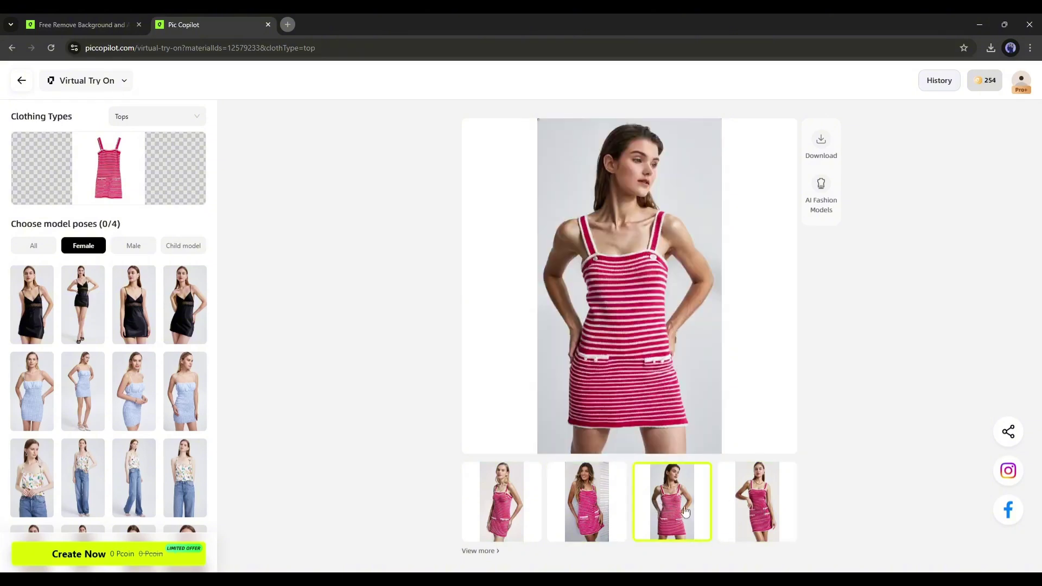
{"action": "left_click", "coordinate": [599, 511]}
{"action": "mouse_move", "coordinate": [821, 142]}
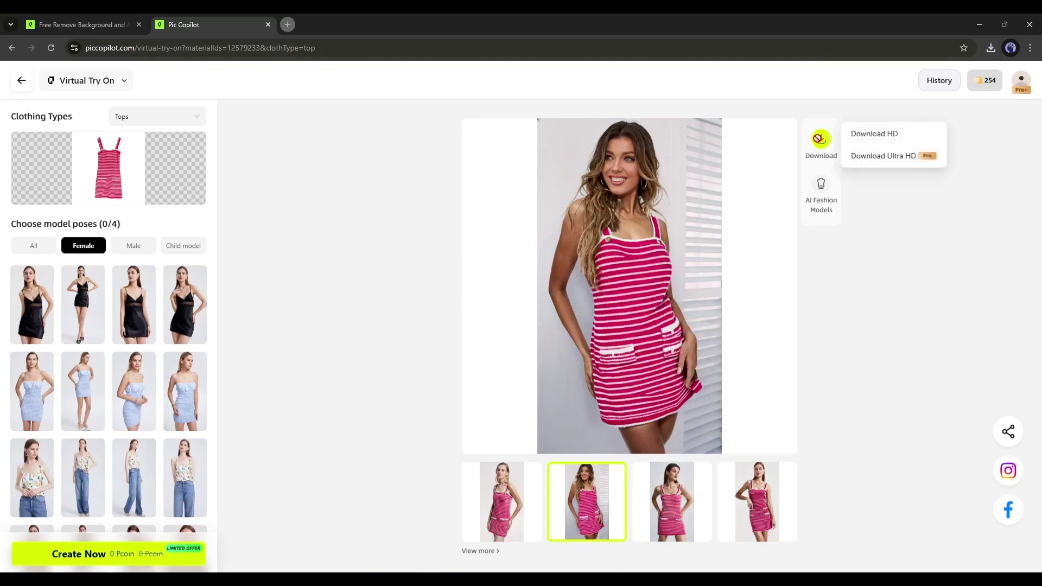
{"action": "left_click", "coordinate": [882, 132]}
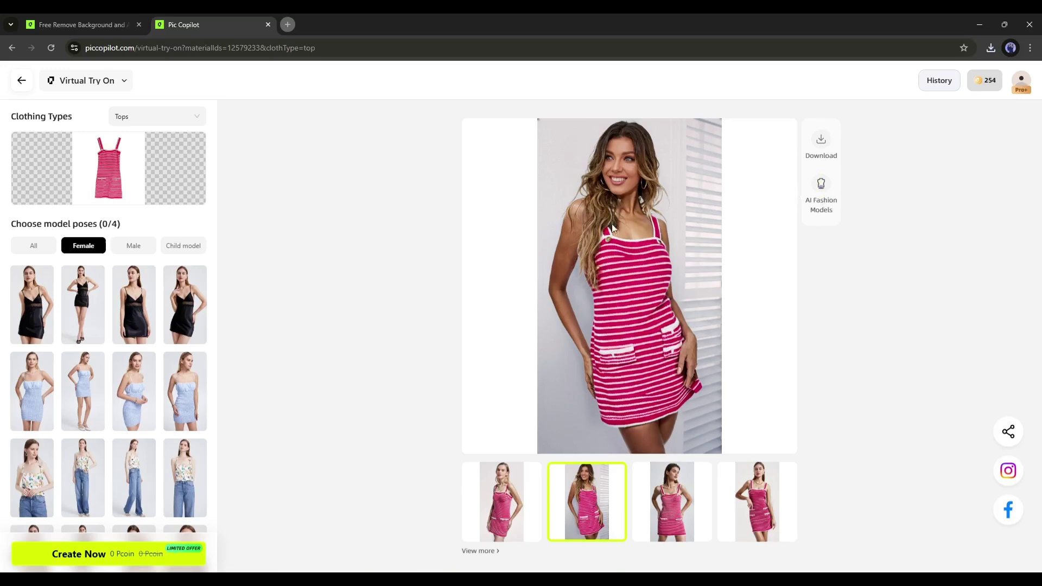
Send the try-on image to AI Fashion Models, paint the dress's lower-right edge into the mask, and complete the selection
{"action": "left_click", "coordinate": [820, 187]}
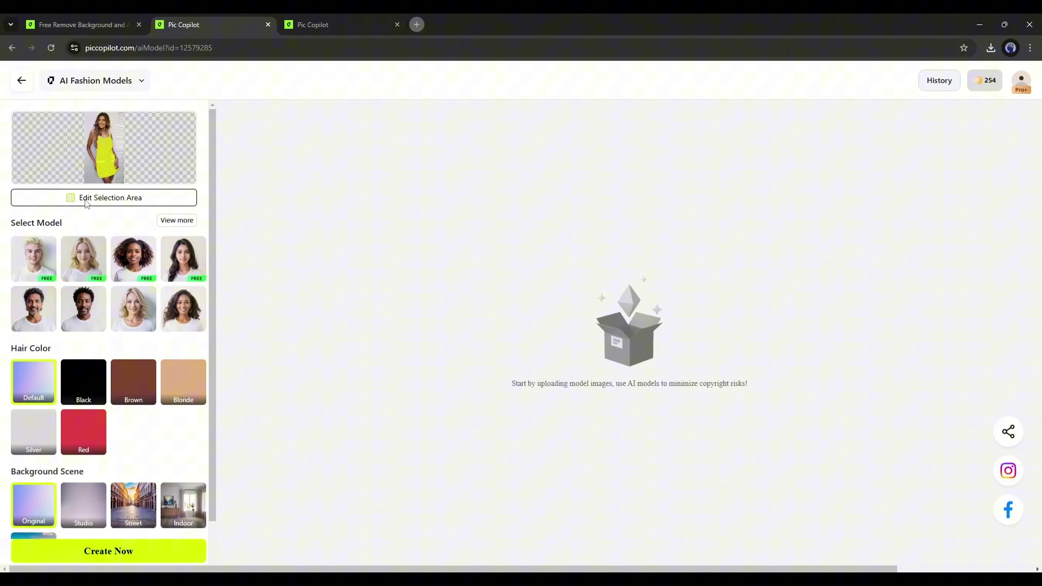
{"action": "left_click", "coordinate": [85, 201]}
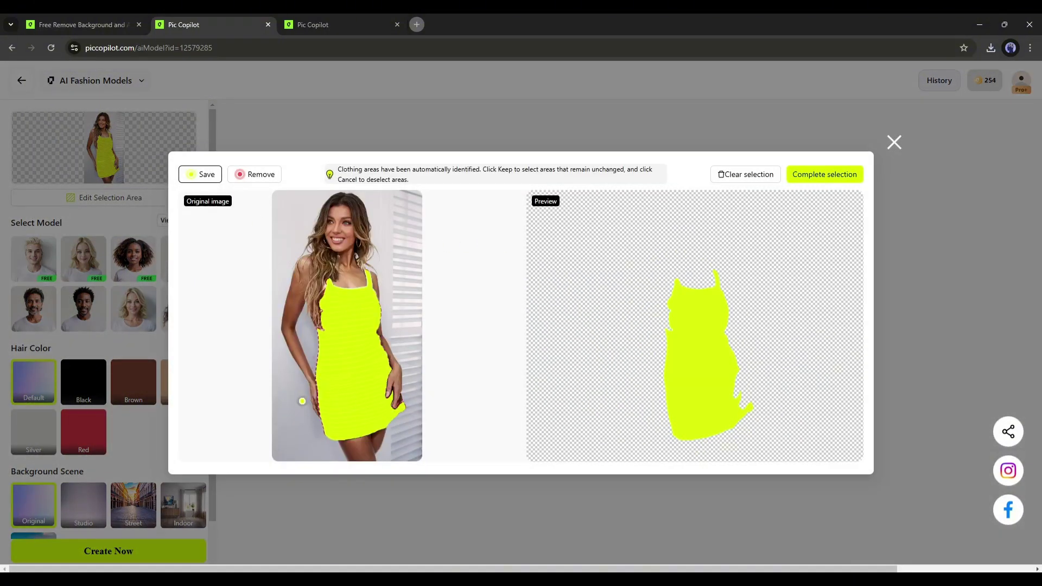
{"action": "left_click_drag", "start_coordinate": [420, 408], "coordinate": [401, 403]}
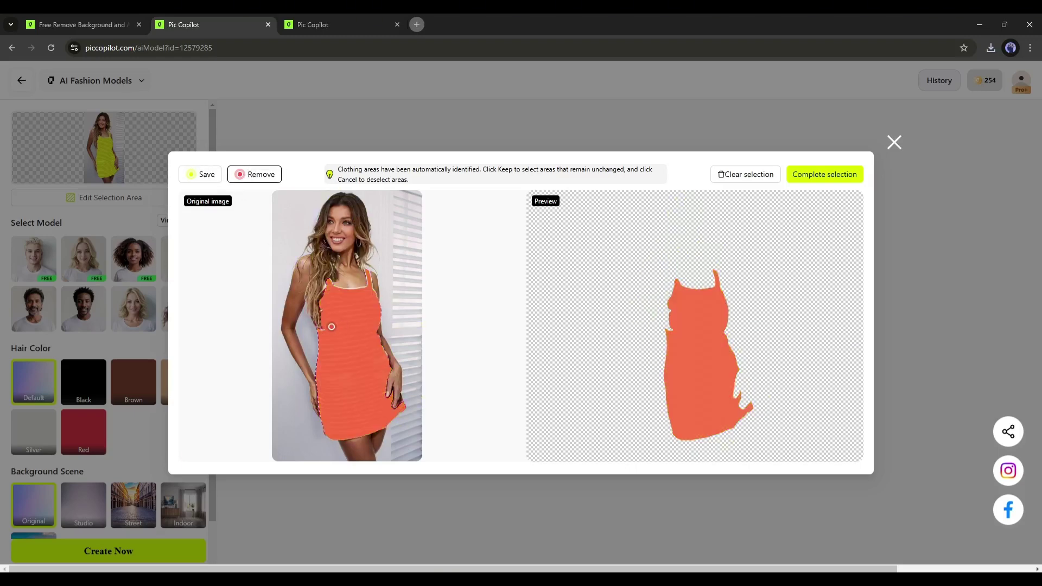
{"action": "left_click", "coordinate": [814, 175]}
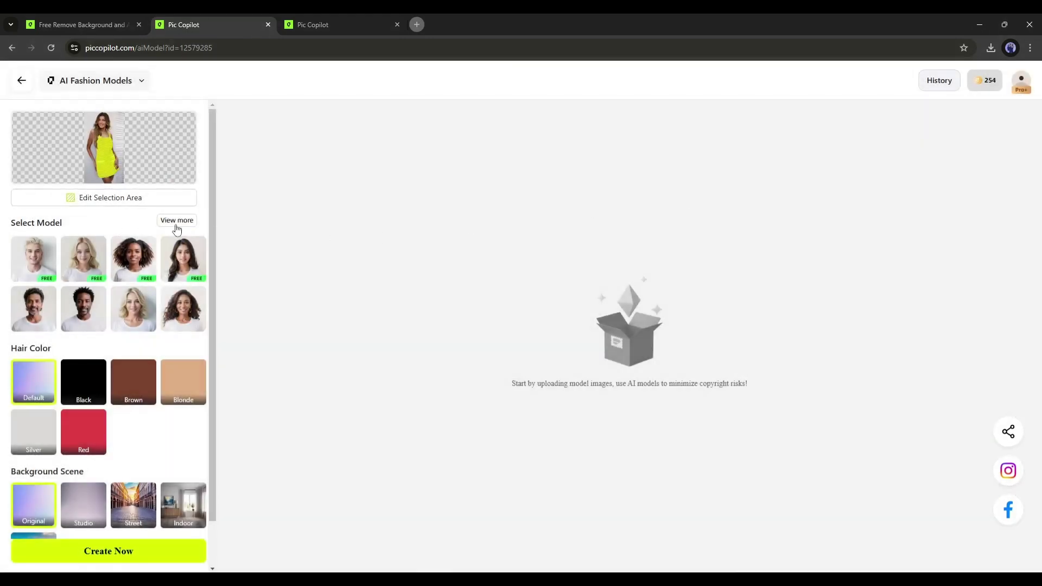
Choose the curly-haired woman from the full list of AI models
{"action": "left_click", "coordinate": [177, 222]}
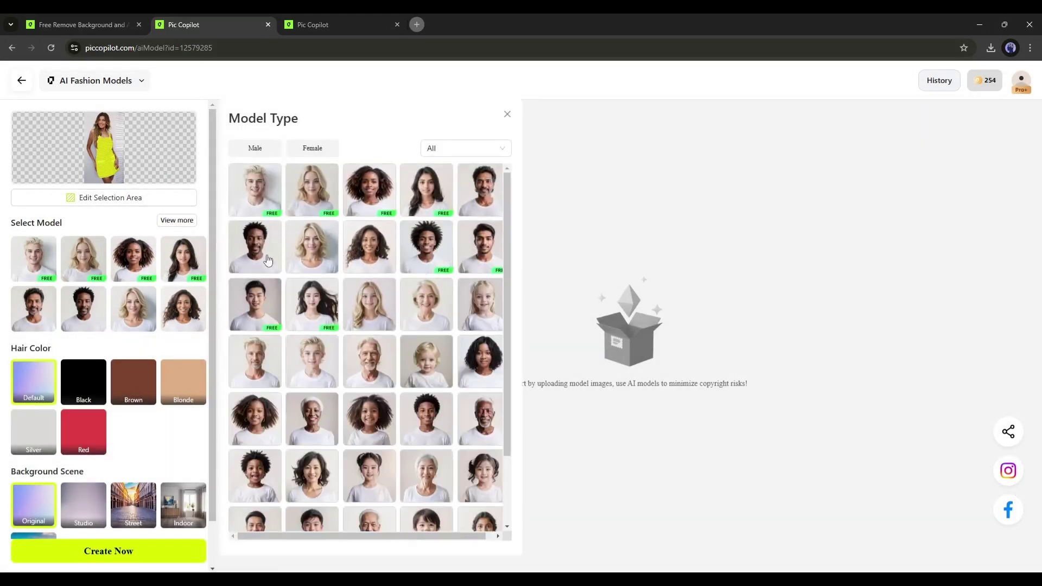
{"action": "scroll", "coordinate": [337, 261], "scroll_direction": "down", "scroll_amount": 2}
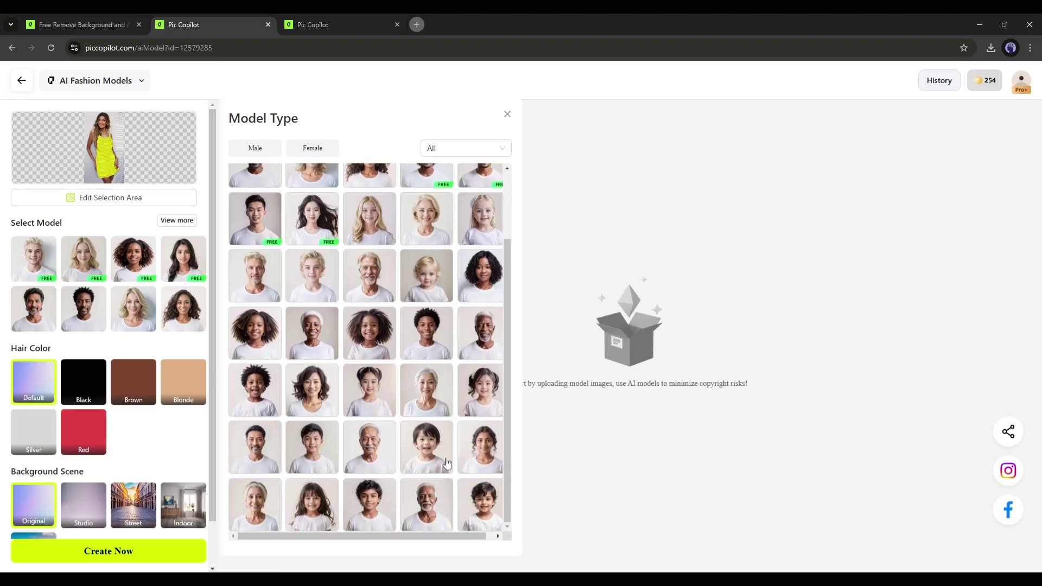
{"action": "scroll", "coordinate": [432, 420], "scroll_direction": "up", "scroll_amount": 2}
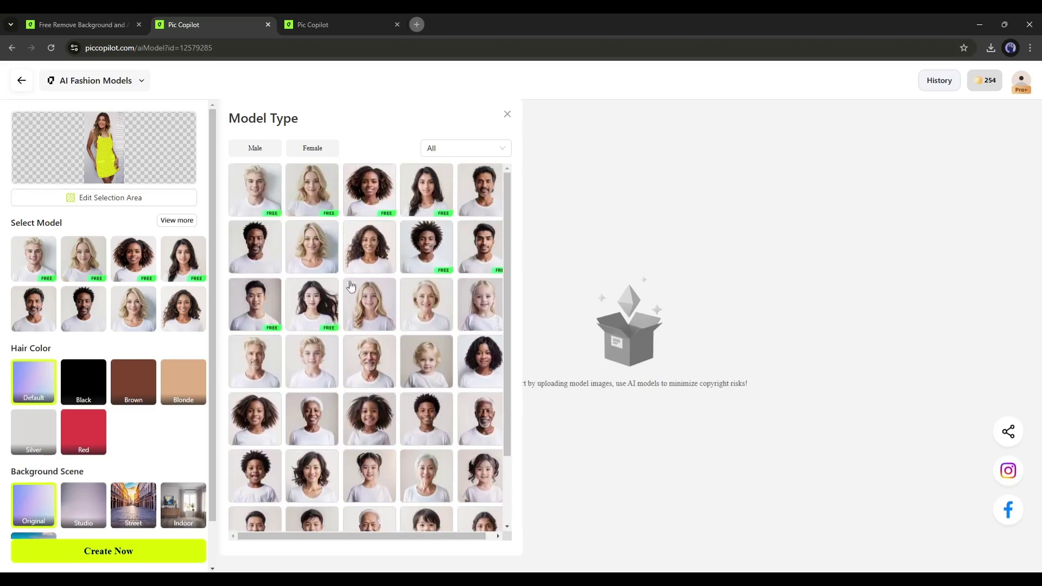
{"action": "scroll", "coordinate": [396, 299], "scroll_direction": "down", "scroll_amount": 2}
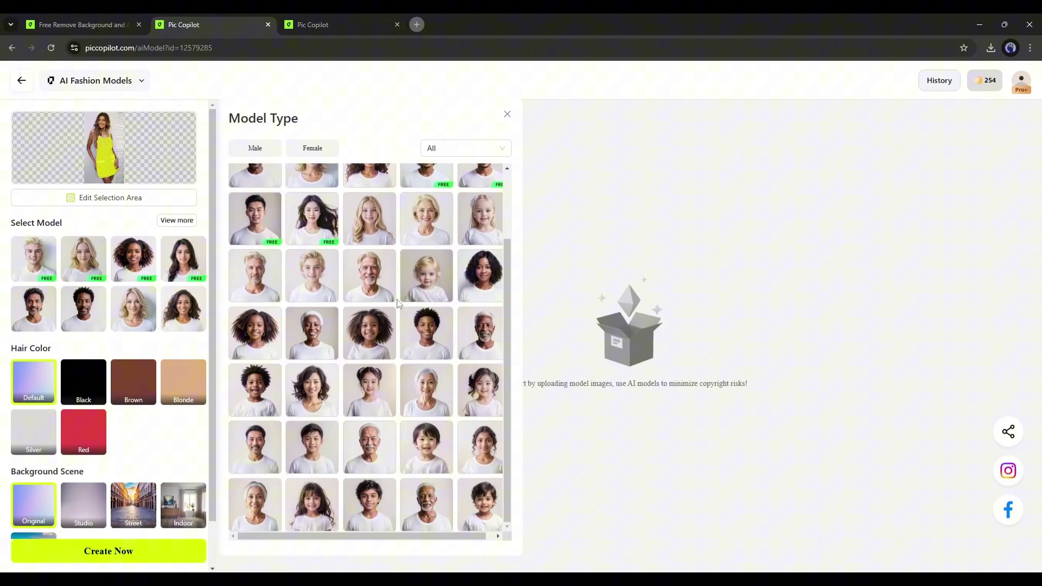
{"action": "scroll", "coordinate": [391, 299], "scroll_direction": "up", "scroll_amount": 2}
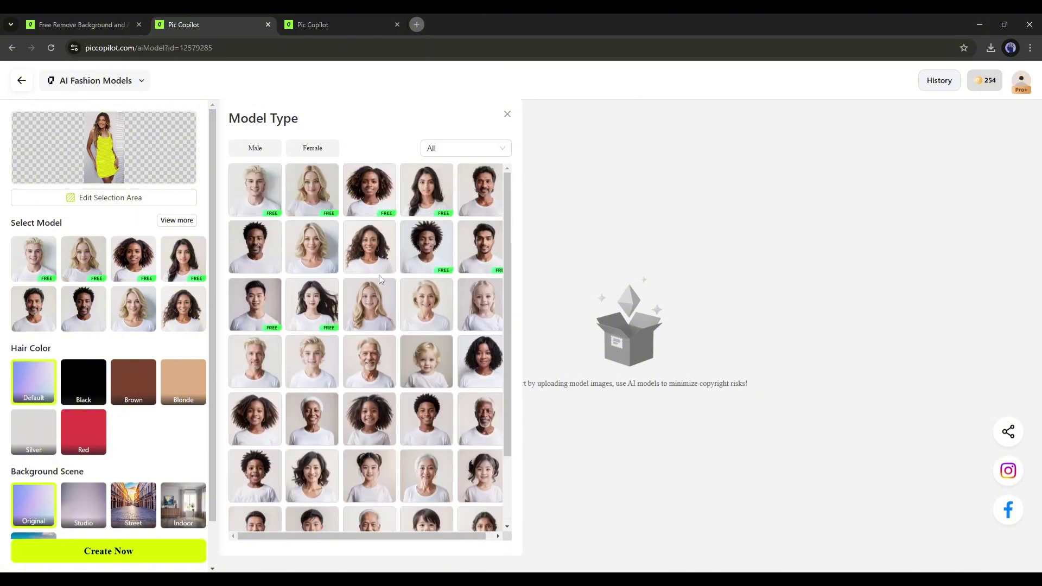
{"action": "left_click", "coordinate": [373, 245]}
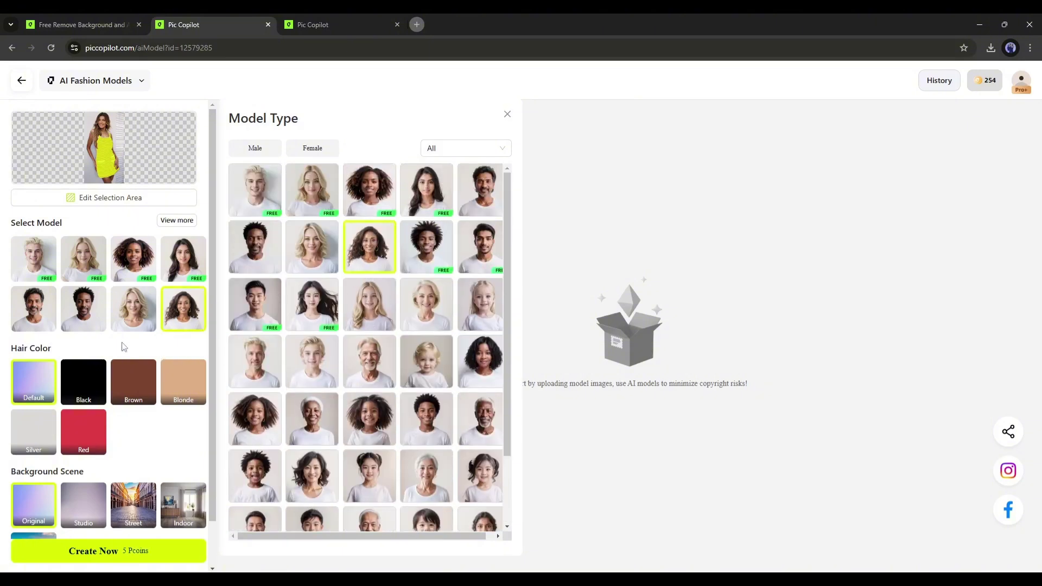
{"action": "left_click", "coordinate": [50, 375]}
Give the model Blonde hair and an Indoor background scene
{"action": "left_click", "coordinate": [183, 386]}
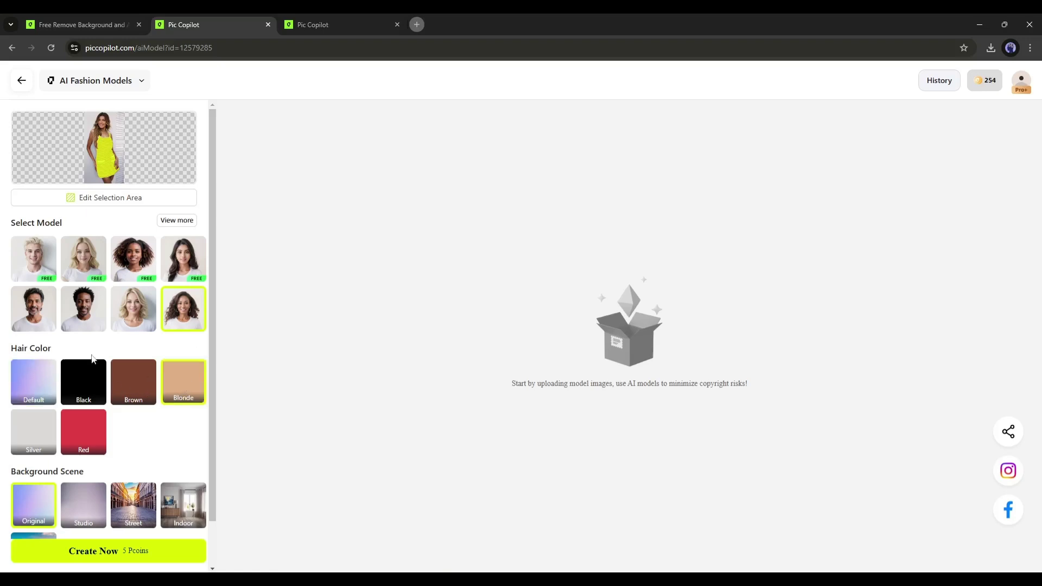
{"action": "scroll", "coordinate": [97, 341], "scroll_direction": "down", "scroll_amount": 1}
{"action": "left_click", "coordinate": [189, 458]}
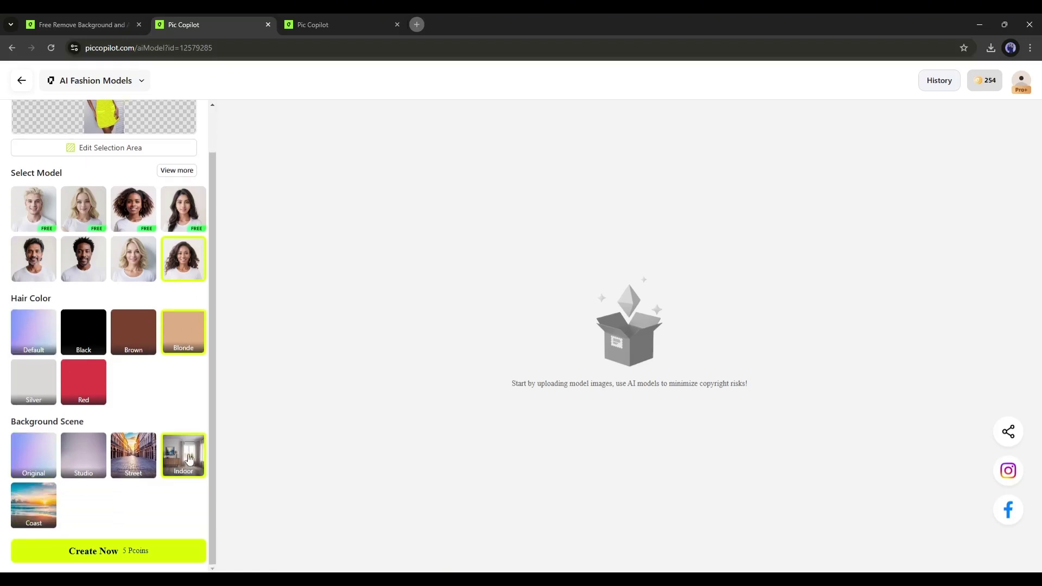
{"action": "left_click", "coordinate": [131, 465]}
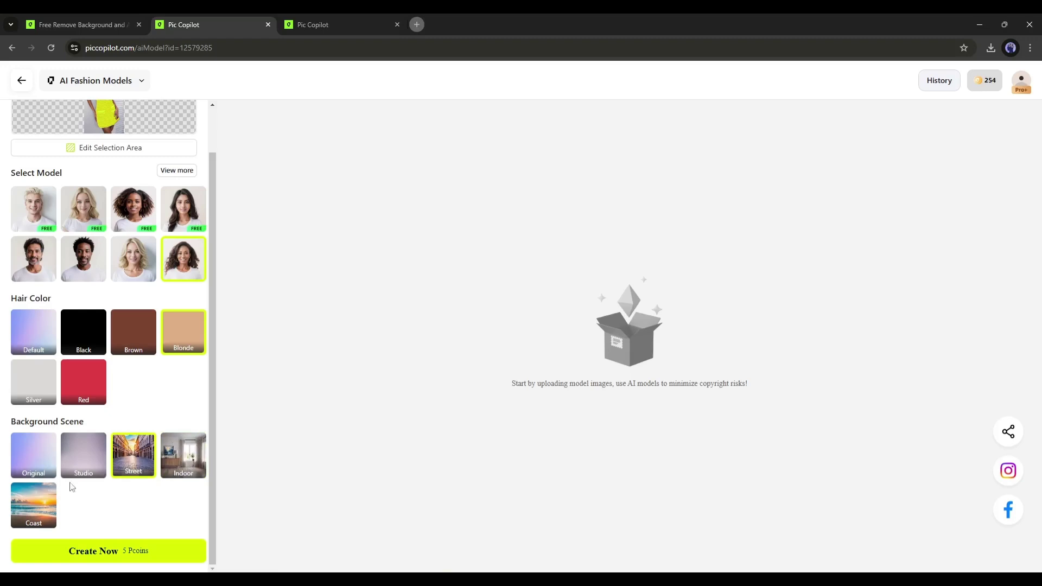
{"action": "left_click", "coordinate": [183, 459]}
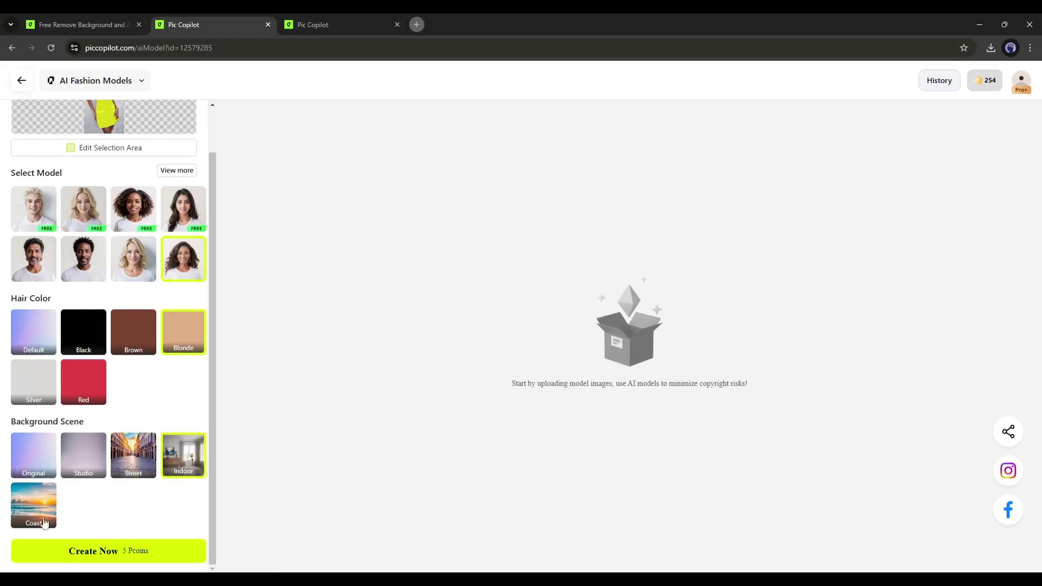
Create the blonde-model indoor images and compare the two results
{"action": "left_click", "coordinate": [117, 559]}
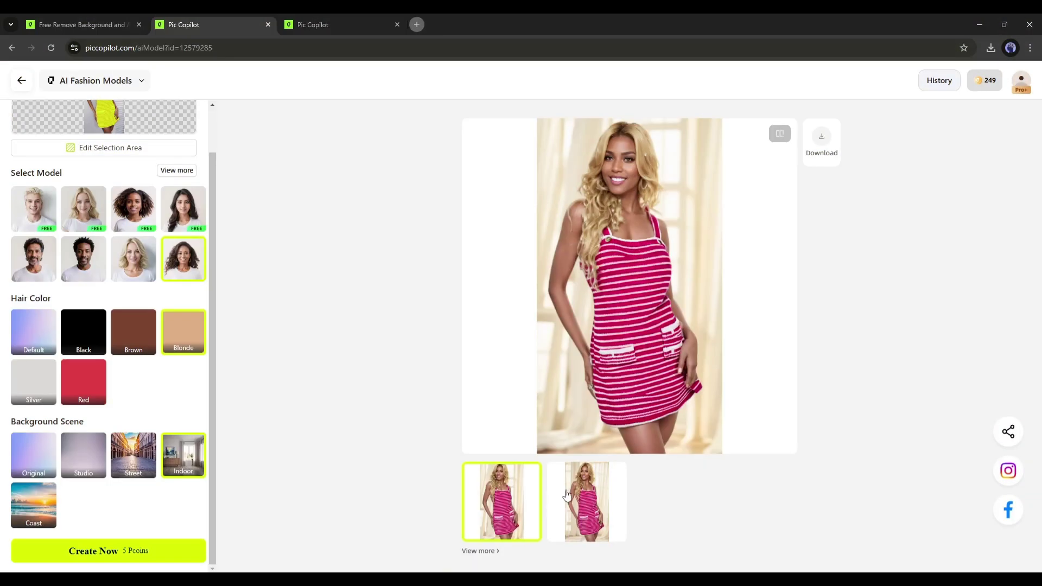
{"action": "left_click", "coordinate": [566, 495]}
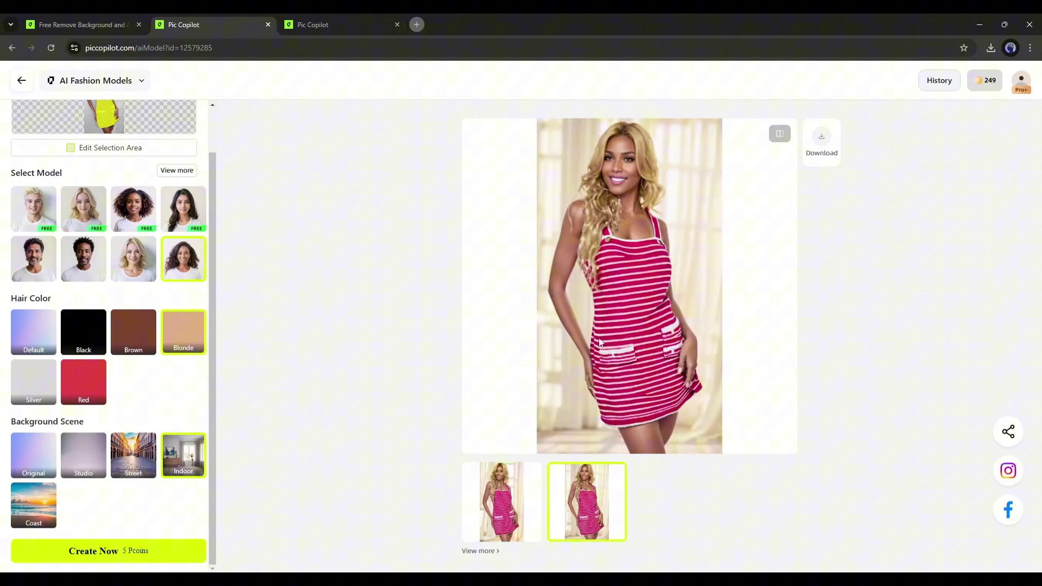
{"action": "left_click", "coordinate": [496, 508]}
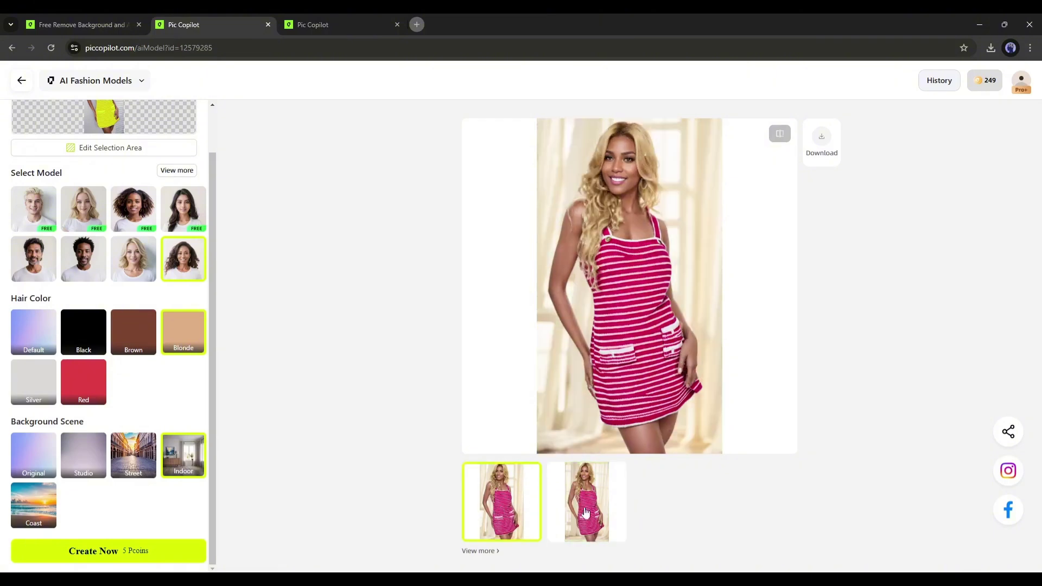
{"action": "left_click", "coordinate": [596, 510]}
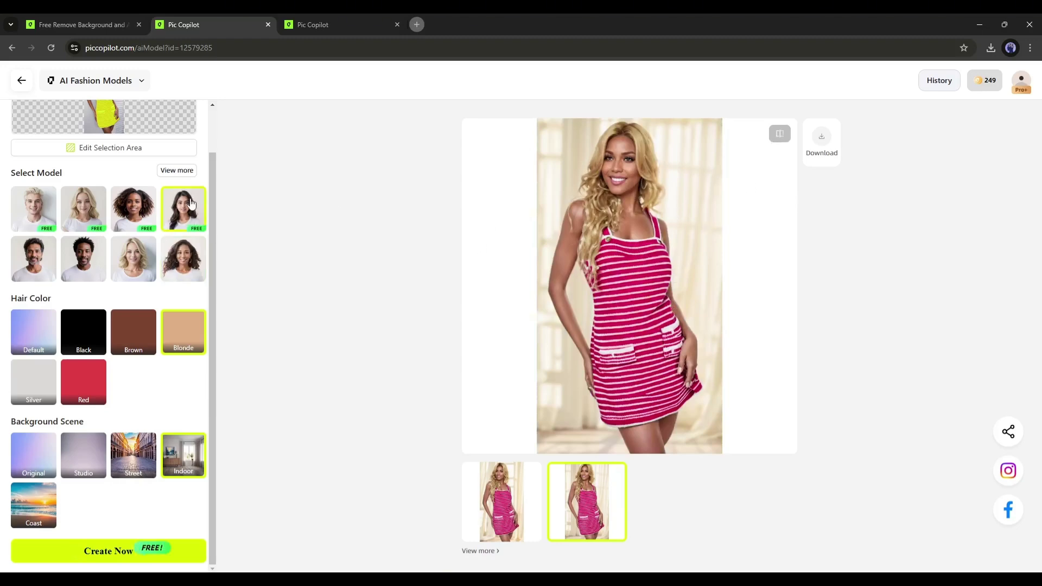
Close the tab and upload 'Untitled design (2)', the green tiered dress, into a new AI Fashion Models project
{"action": "key", "text": "ctrl+w"}
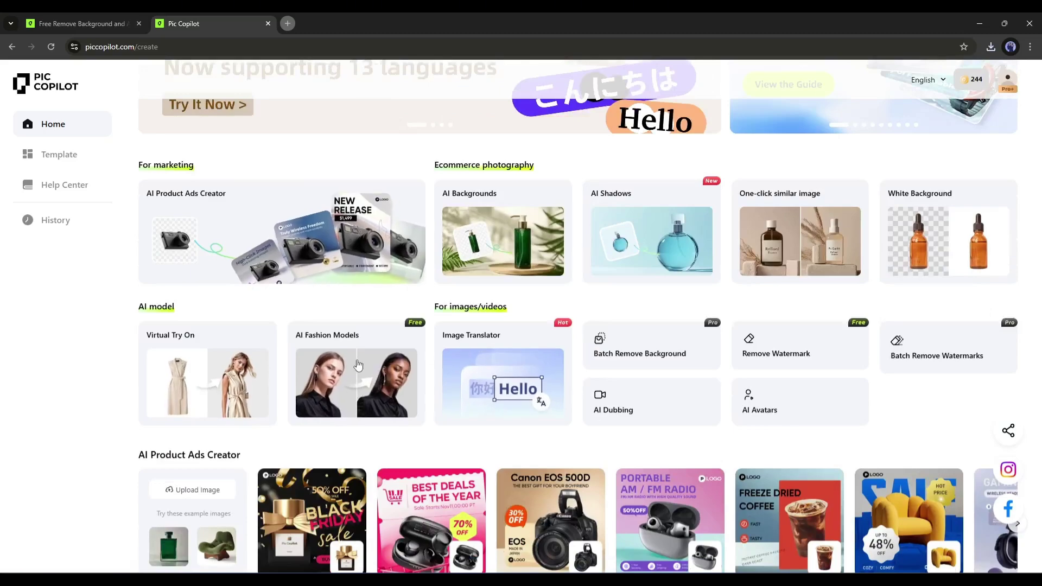
{"action": "left_click", "coordinate": [357, 365]}
{"action": "left_click", "coordinate": [499, 289]}
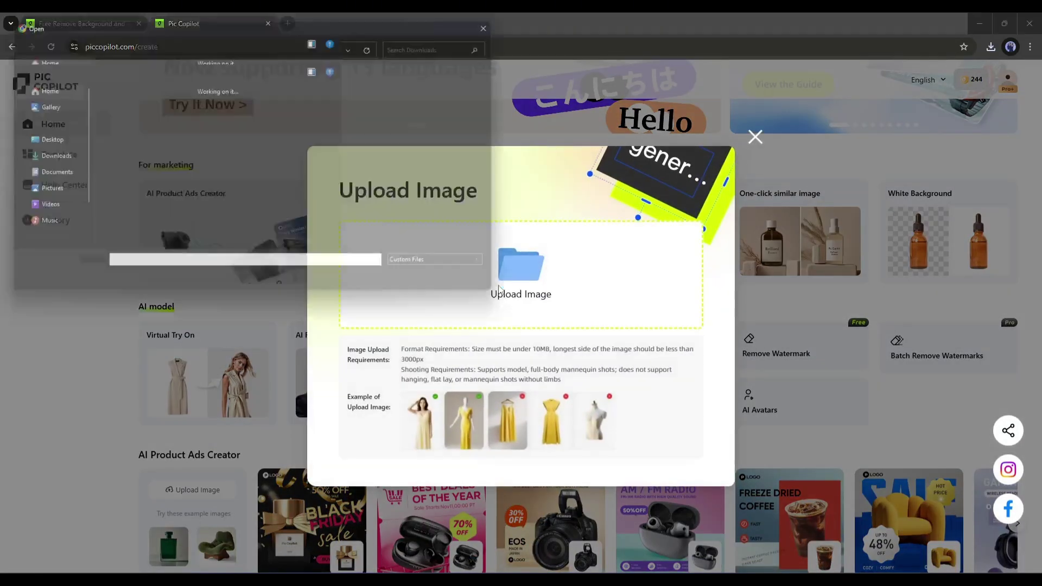
{"action": "double_click", "coordinate": [304, 114]}
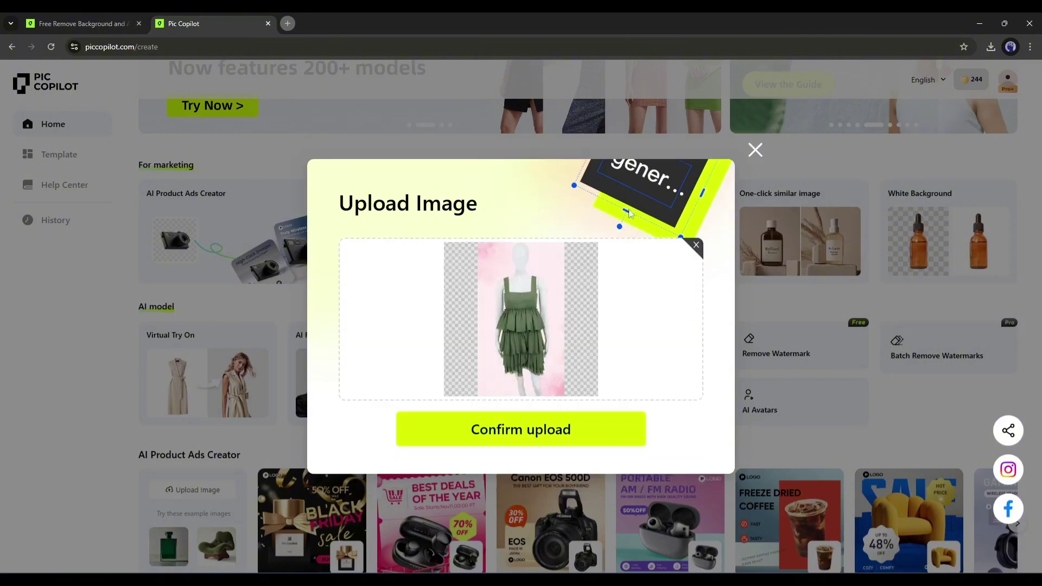
{"action": "left_click", "coordinate": [514, 433]}
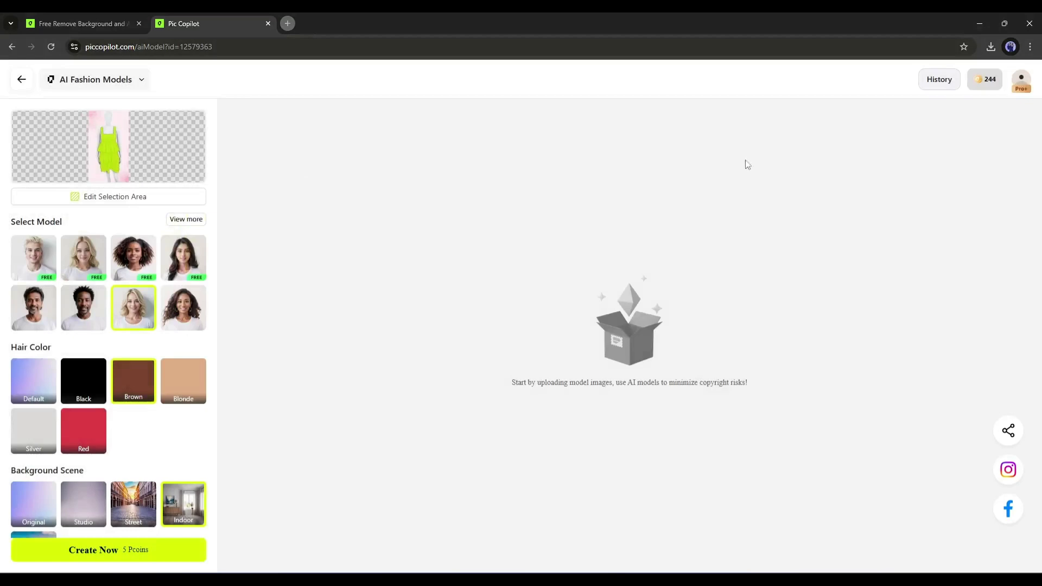
Confirm the green dress clothing area, pick a model type, and view the second generated image
{"action": "left_click", "coordinate": [822, 175]}
{"action": "left_click", "coordinate": [186, 219]}
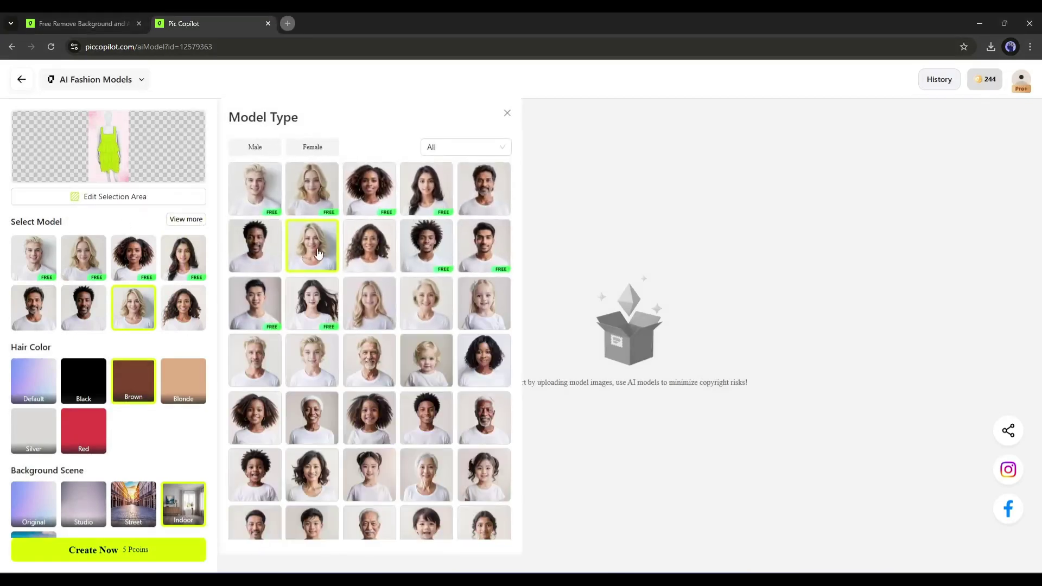
{"action": "left_click", "coordinate": [121, 227]}
{"action": "scroll", "coordinate": [156, 386], "scroll_direction": "down", "scroll_amount": 1}
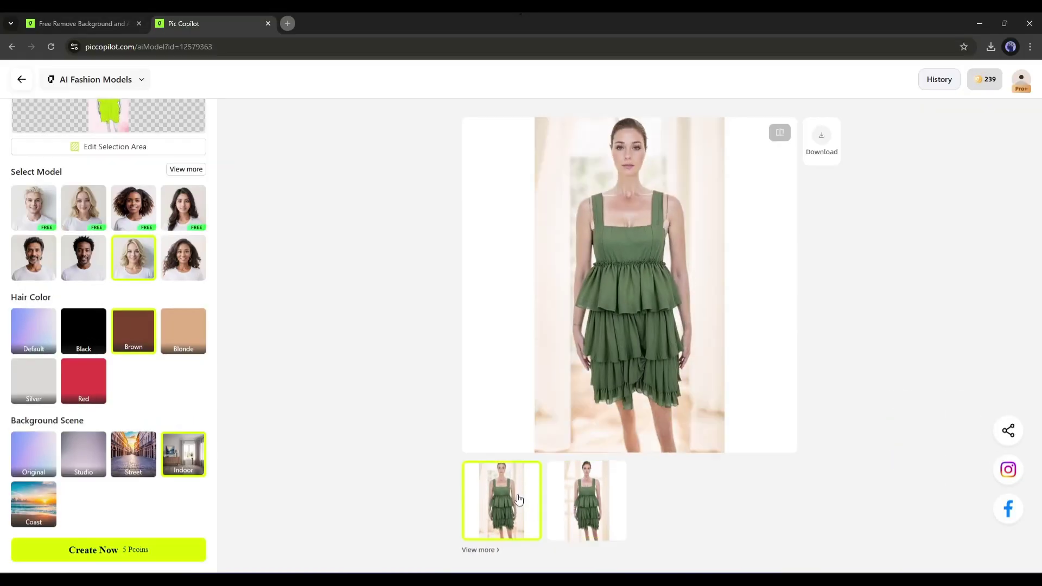
{"action": "left_click", "coordinate": [569, 506]}
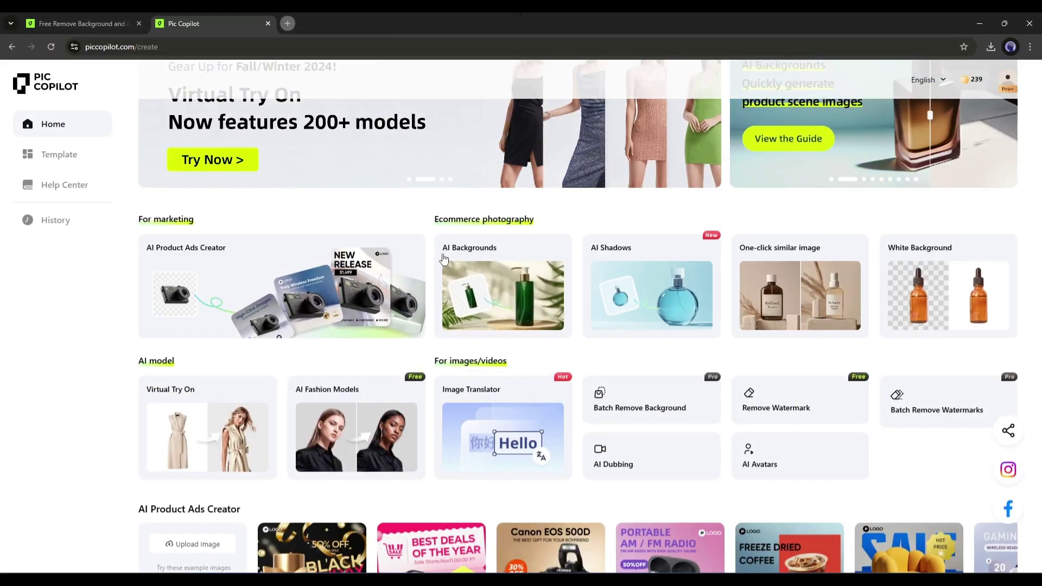
Upload the red perfume bottle image to a new AI Backgrounds project, skip manual removal, and confirm
{"action": "left_click", "coordinate": [487, 253]}
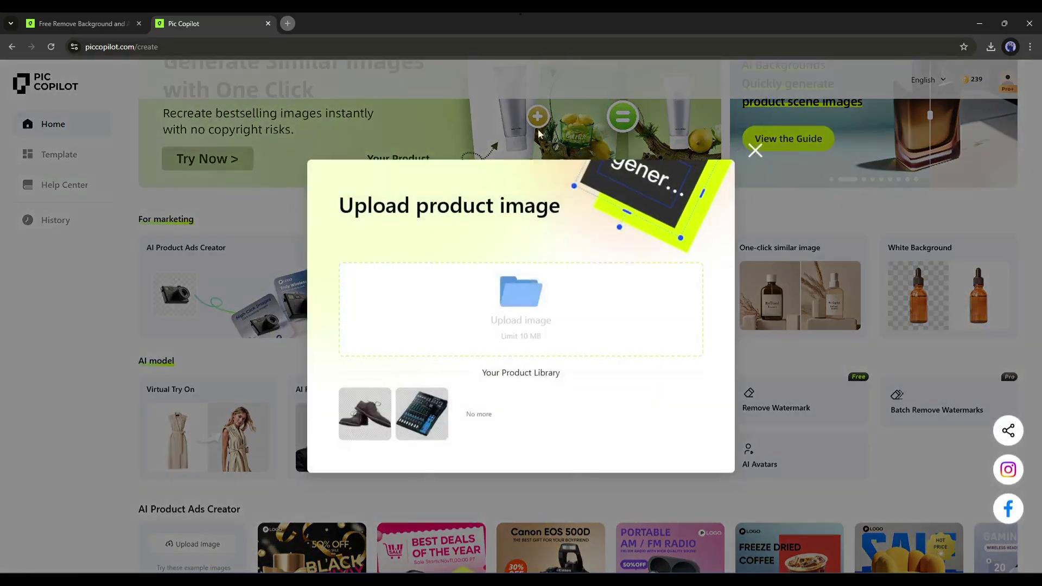
{"action": "left_click", "coordinate": [517, 315]}
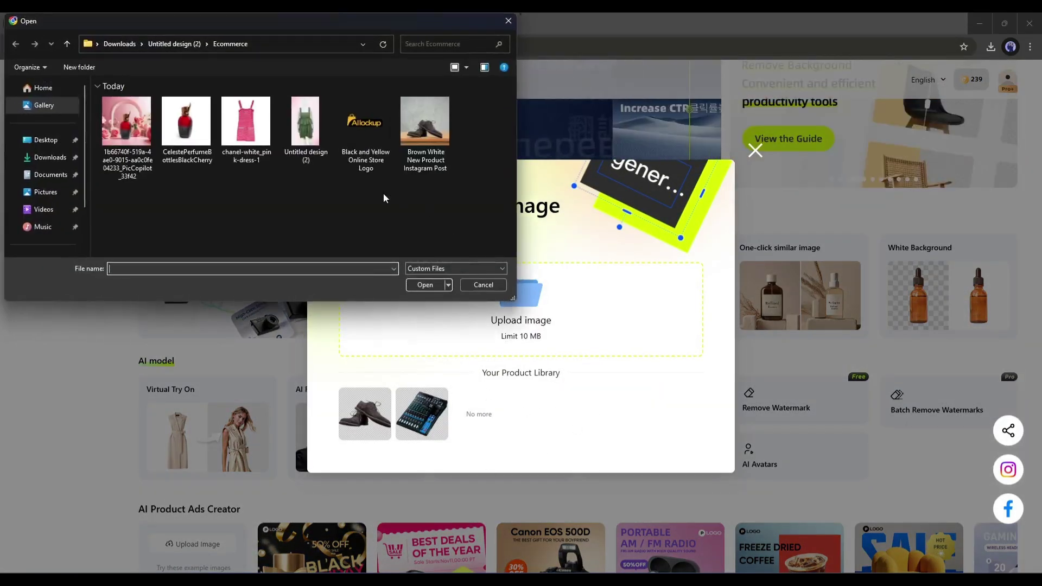
{"action": "double_click", "coordinate": [186, 122]}
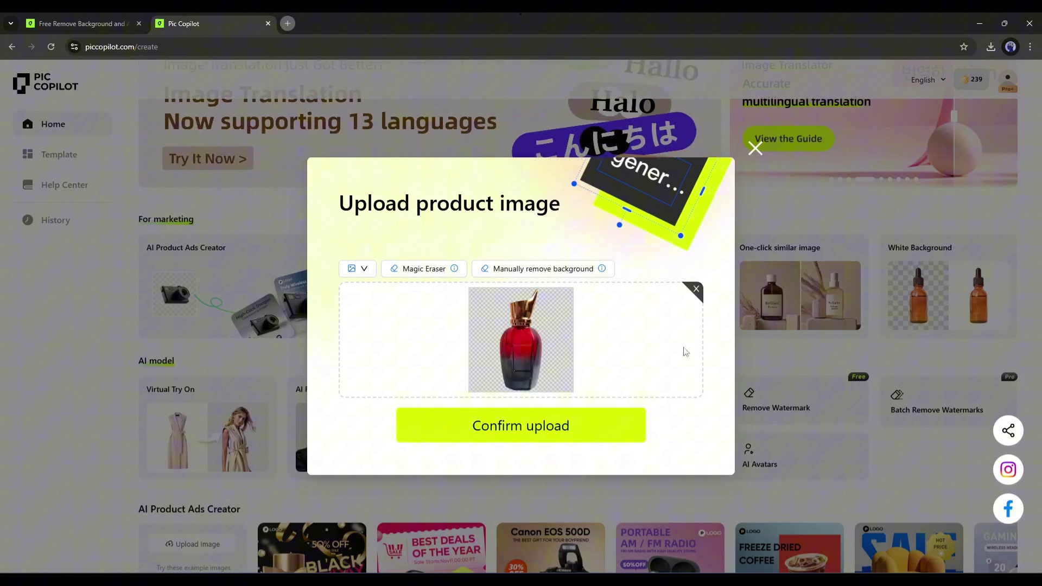
{"action": "left_click", "coordinate": [543, 268]}
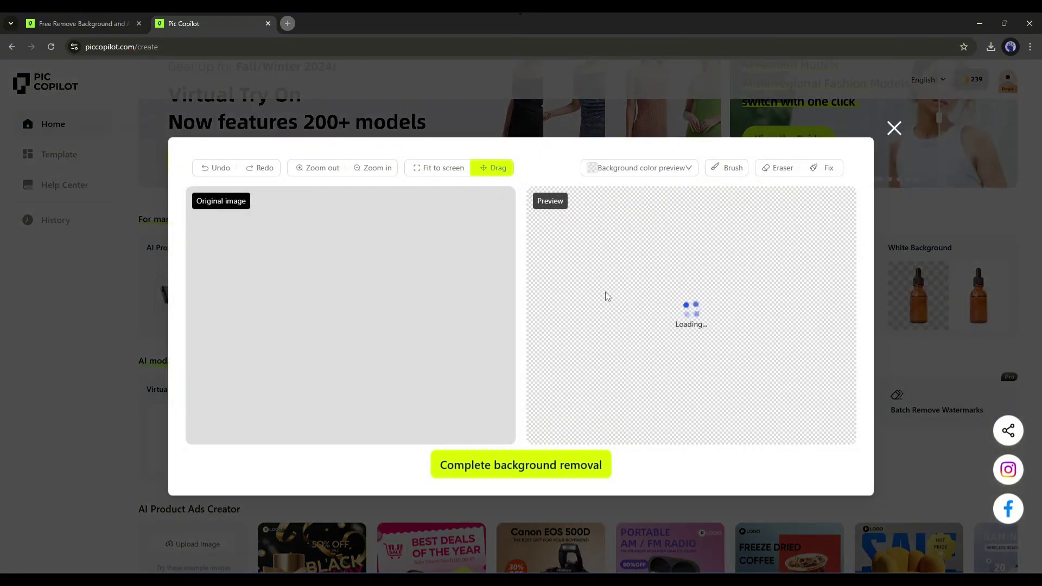
{"action": "left_click", "coordinate": [894, 128]}
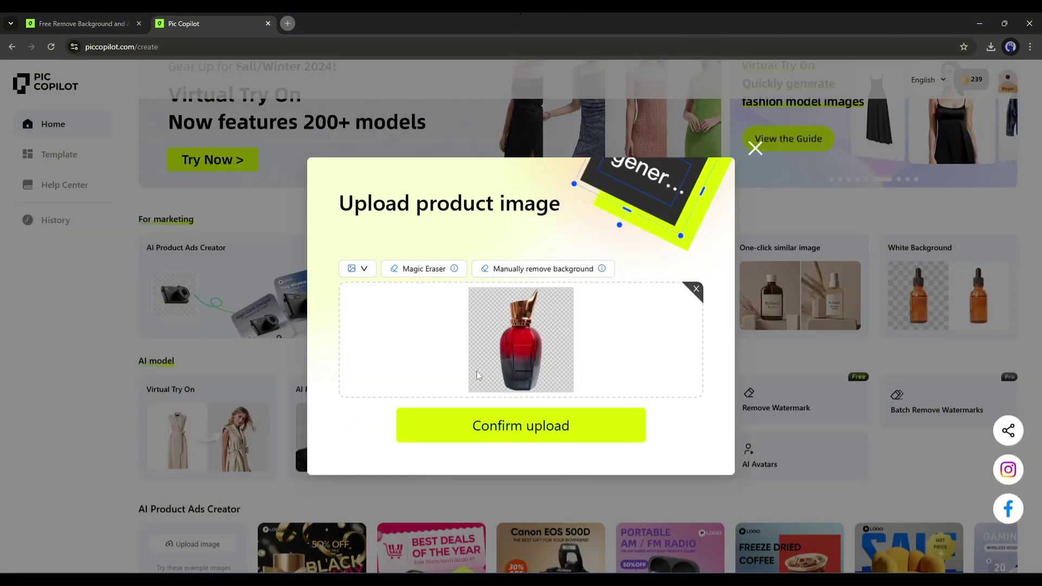
{"action": "left_click", "coordinate": [525, 434]}
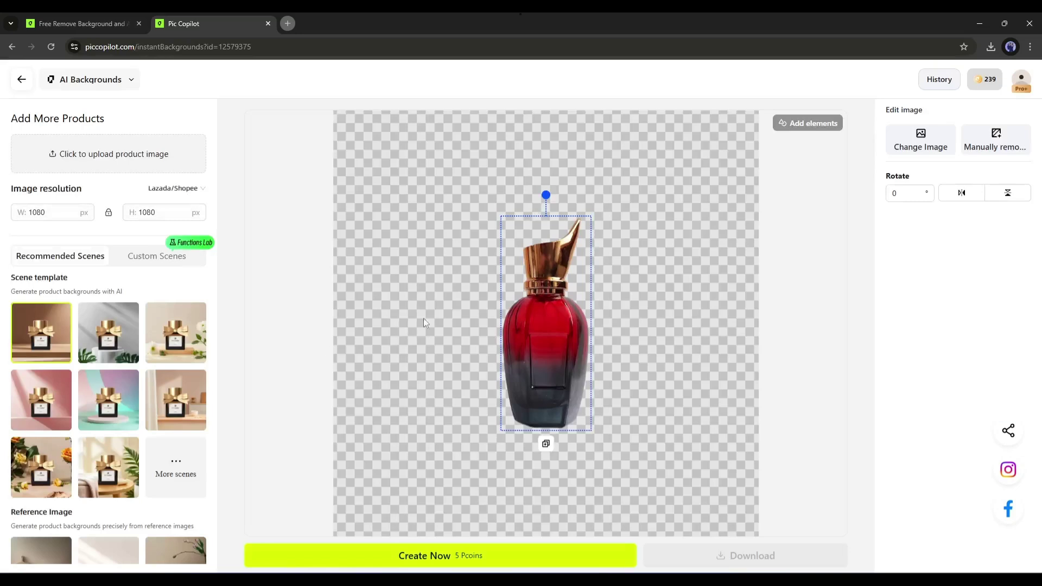
Set the canvas size to the Shopify 2048×2048 px preset
{"action": "left_click", "coordinate": [134, 197]}
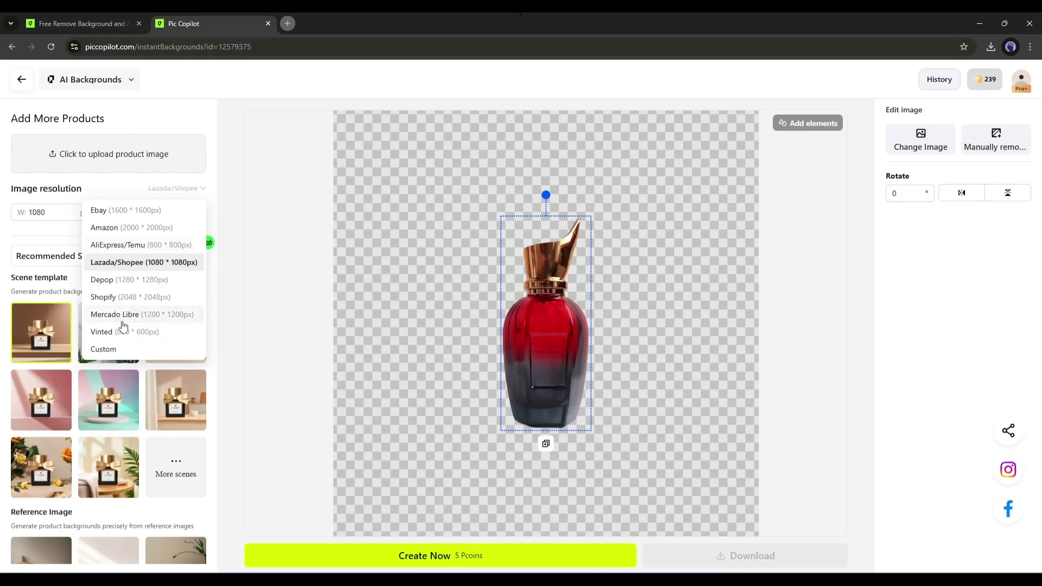
{"action": "left_click", "coordinate": [130, 297]}
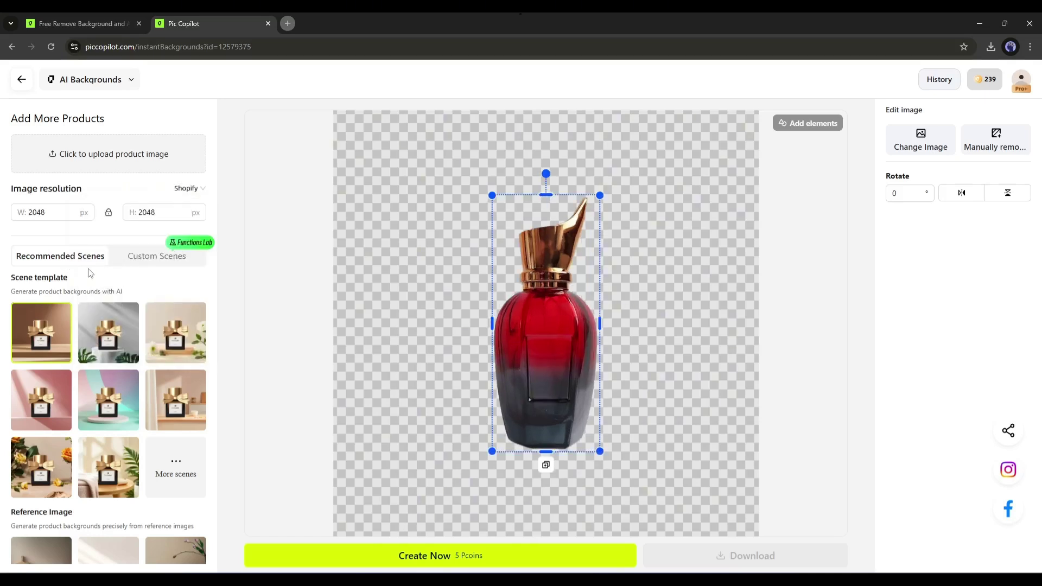
{"action": "scroll", "coordinate": [111, 339], "scroll_direction": "down", "scroll_amount": 3}
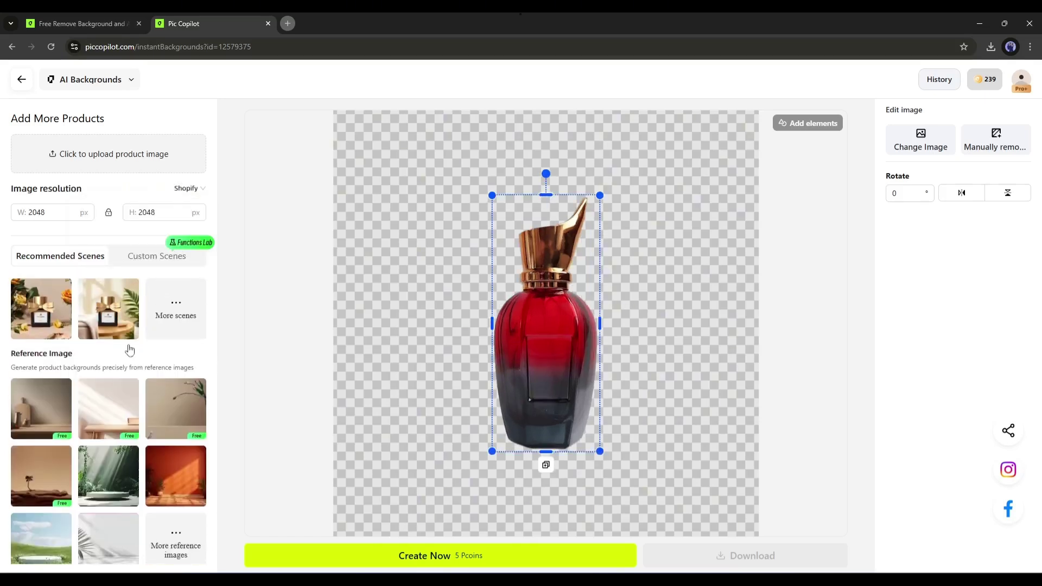
{"action": "scroll", "coordinate": [128, 353], "scroll_direction": "up", "scroll_amount": 3}
From the full scene templates, pick the purple-flower scene under Outdoor
{"action": "left_click", "coordinate": [150, 261]}
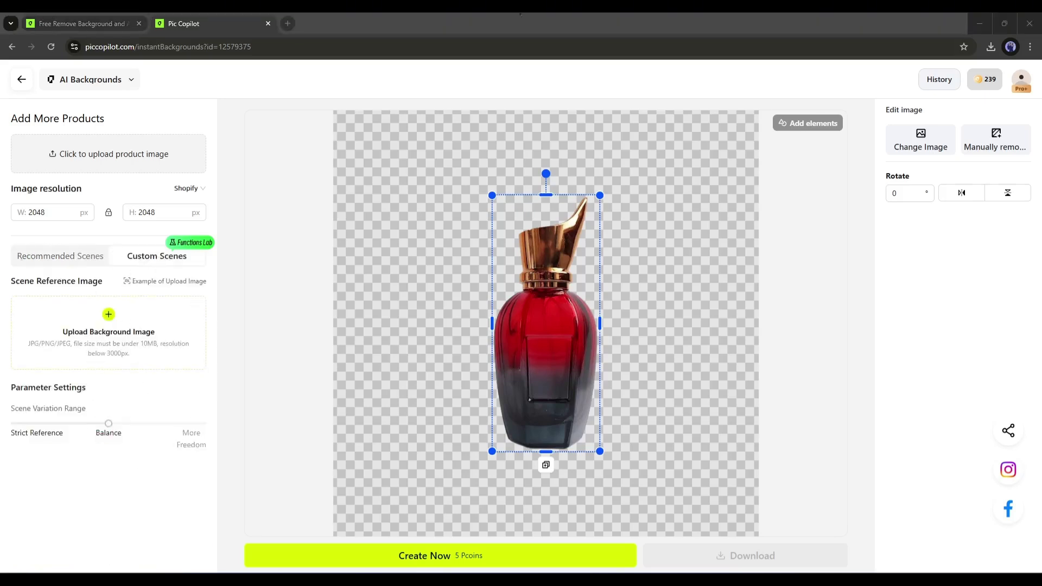
{"action": "left_click", "coordinate": [29, 263]}
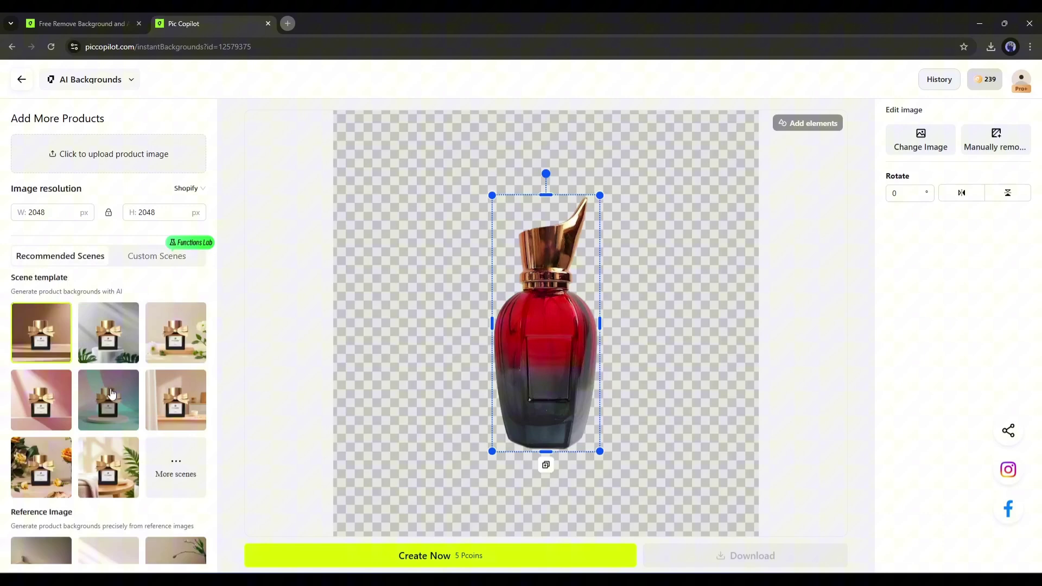
{"action": "scroll", "coordinate": [109, 402], "scroll_direction": "down", "scroll_amount": 3}
{"action": "scroll", "coordinate": [111, 434], "scroll_direction": "down", "scroll_amount": 1}
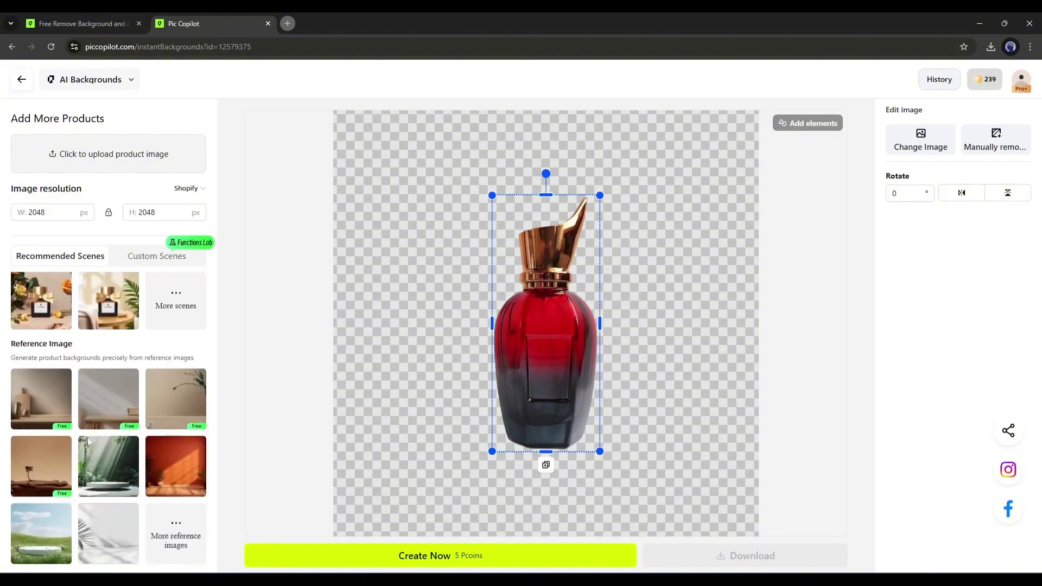
{"action": "scroll", "coordinate": [173, 484], "scroll_direction": "up", "scroll_amount": 3}
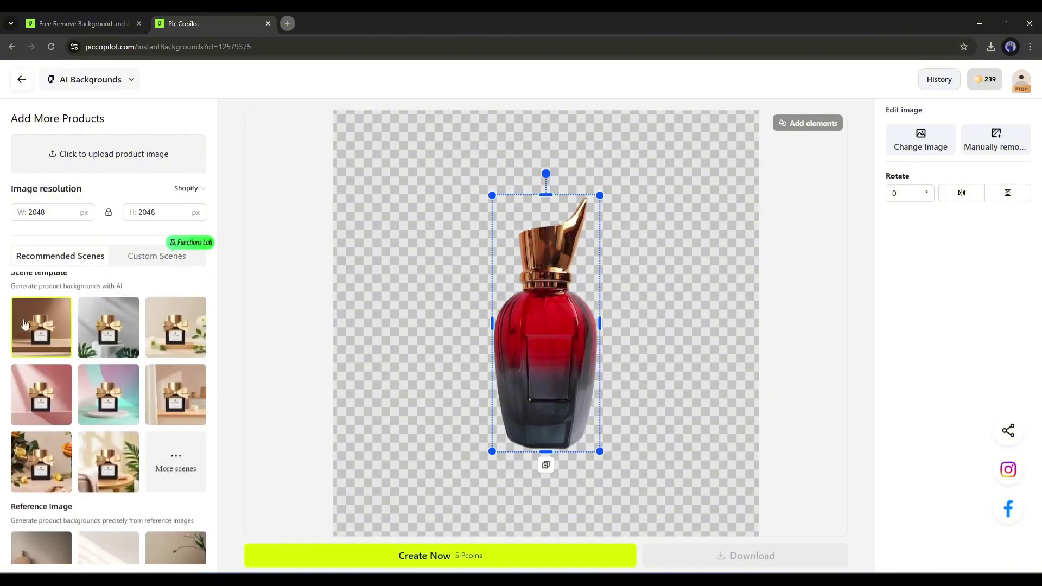
{"action": "left_click", "coordinate": [171, 464]}
{"action": "scroll", "coordinate": [275, 332], "scroll_direction": "down", "scroll_amount": 10}
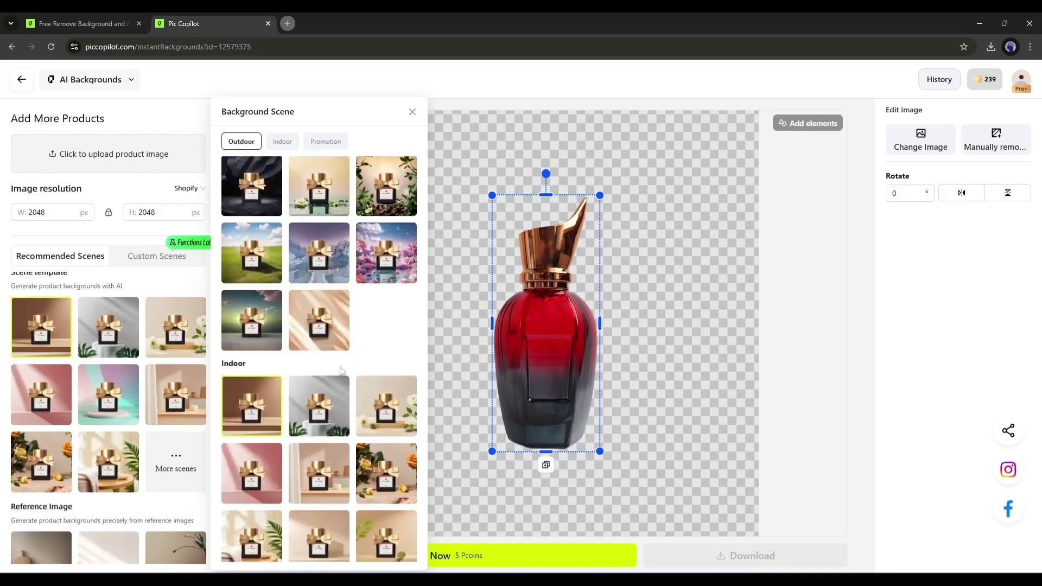
{"action": "left_click", "coordinate": [386, 264]}
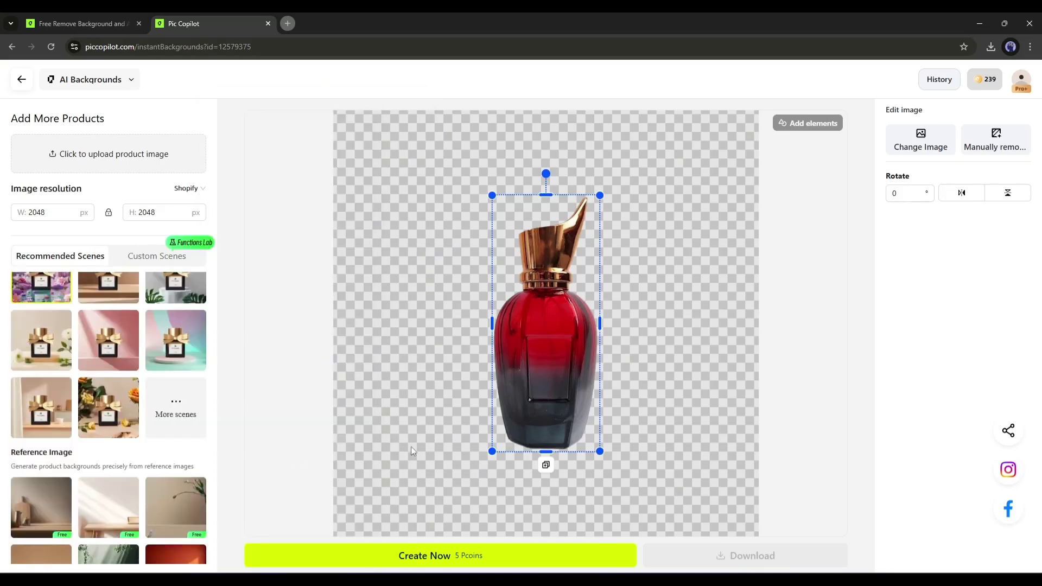
Add a natural rock stand under the red perfume bottle and a white rose beside it
{"action": "left_click", "coordinate": [804, 122]}
{"action": "left_click", "coordinate": [704, 196]}
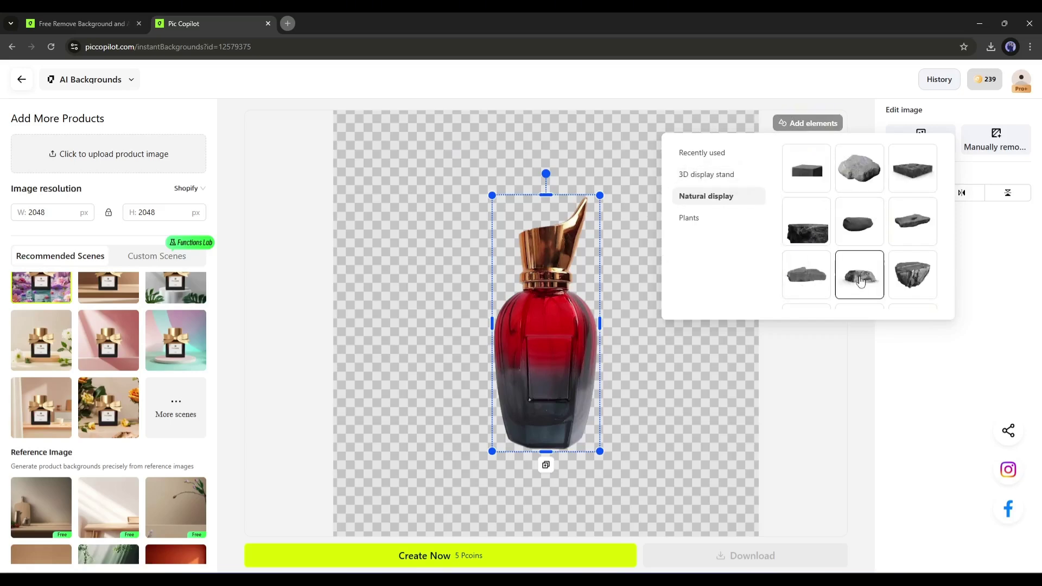
{"action": "left_click", "coordinate": [861, 280]}
{"action": "left_click", "coordinate": [807, 123]}
{"action": "left_click", "coordinate": [689, 218]}
{"action": "left_click", "coordinate": [856, 174]}
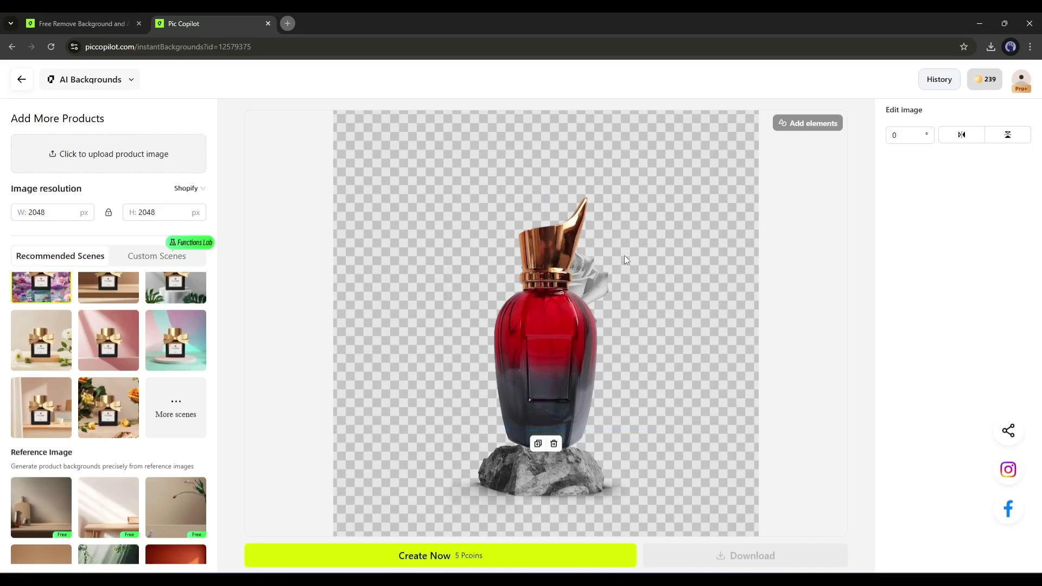
{"action": "left_click", "coordinate": [542, 282]}
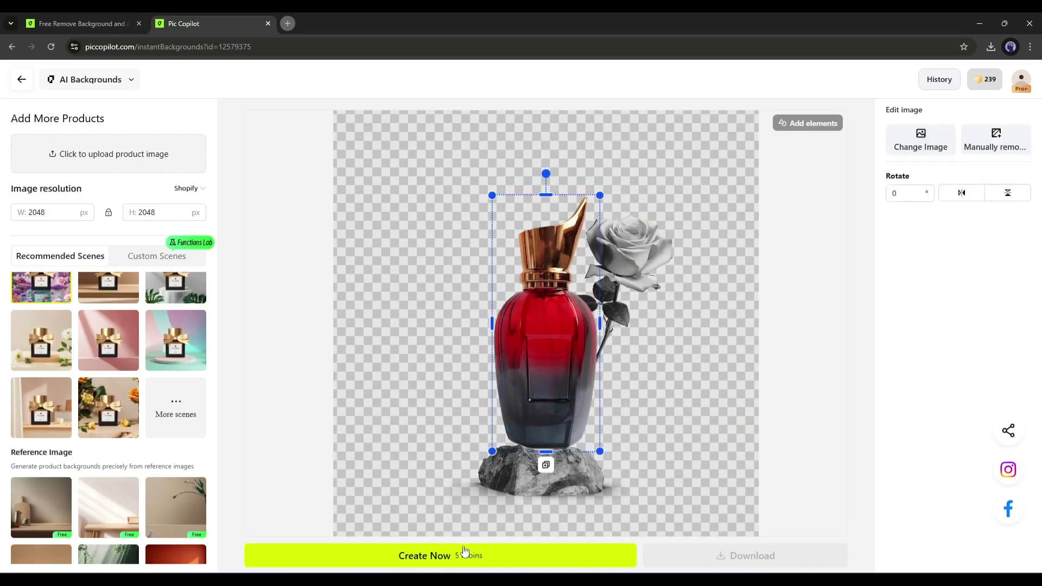
Generate the floral scene, compare both results, download the waterfall one, and return home
{"action": "left_click", "coordinate": [465, 551]}
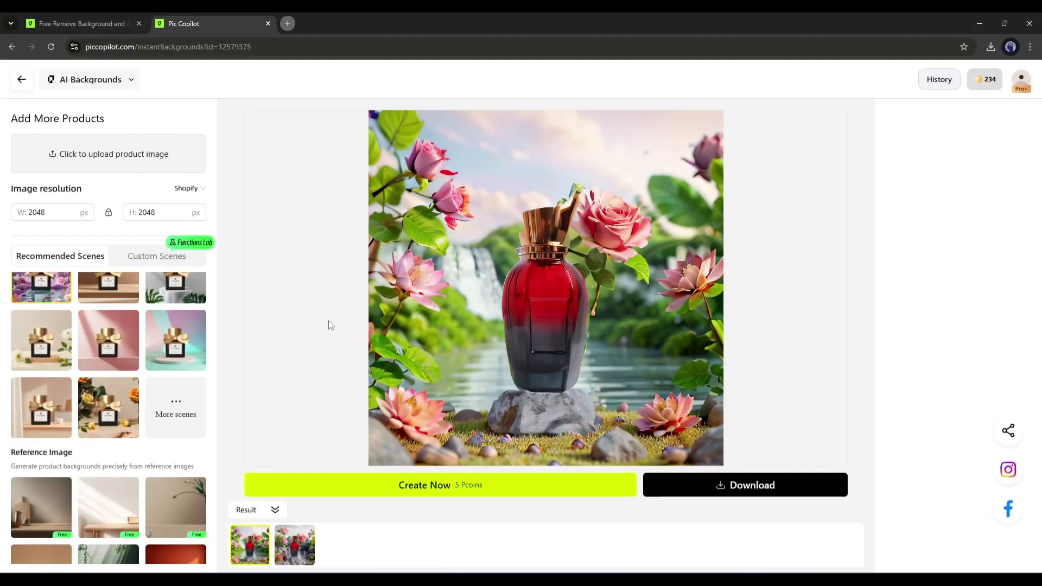
{"action": "left_click", "coordinate": [308, 553]}
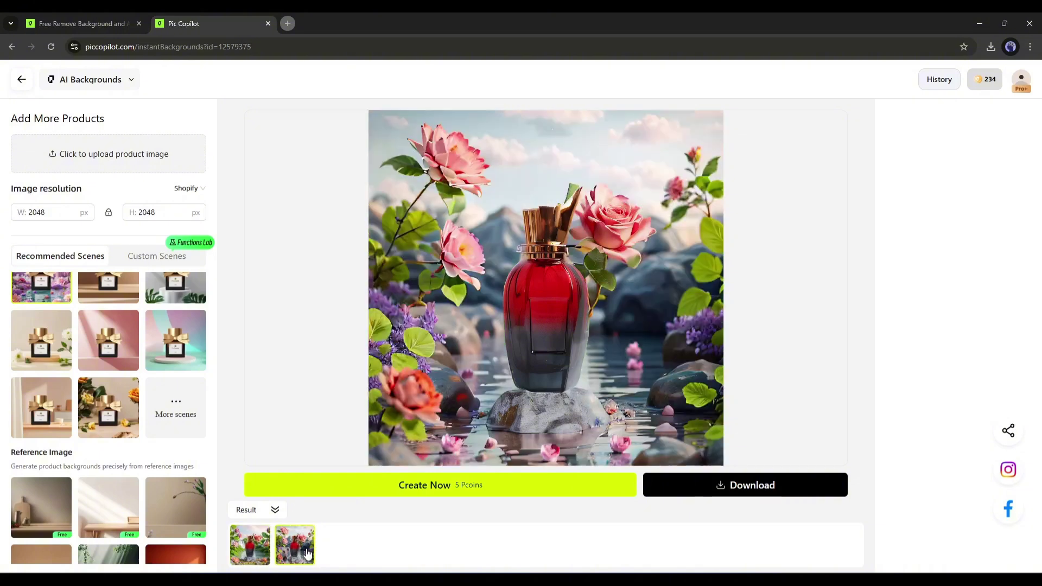
{"action": "left_click", "coordinate": [254, 552]}
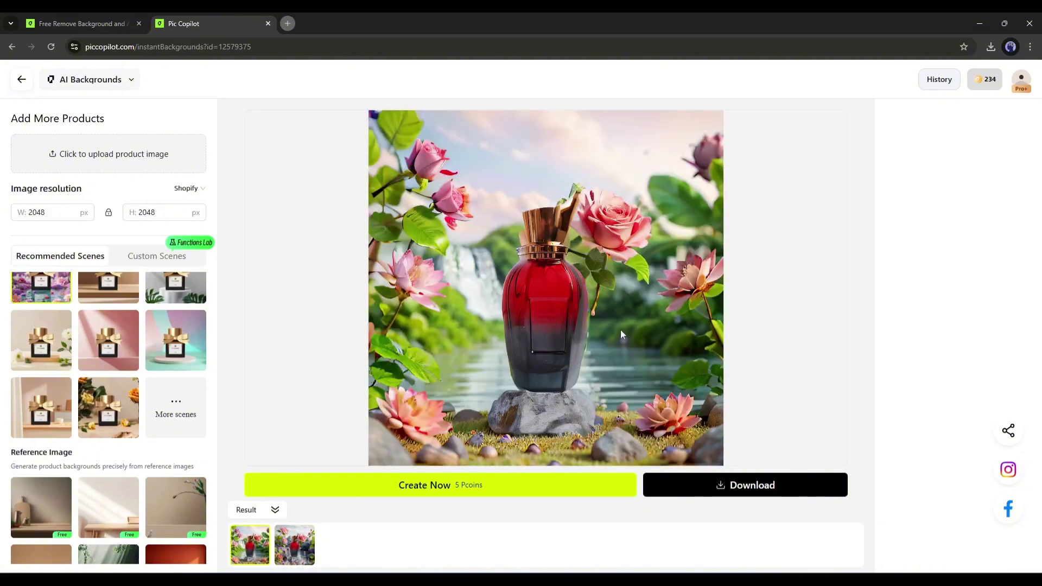
{"action": "left_click", "coordinate": [695, 493]}
{"action": "left_click", "coordinate": [23, 80]}
Try AI Shadows on a product image and view another generated shadow result
{"action": "scroll", "coordinate": [651, 353], "scroll_direction": "down", "scroll_amount": 4}
{"action": "scroll", "coordinate": [600, 271], "scroll_direction": "up", "scroll_amount": 2}
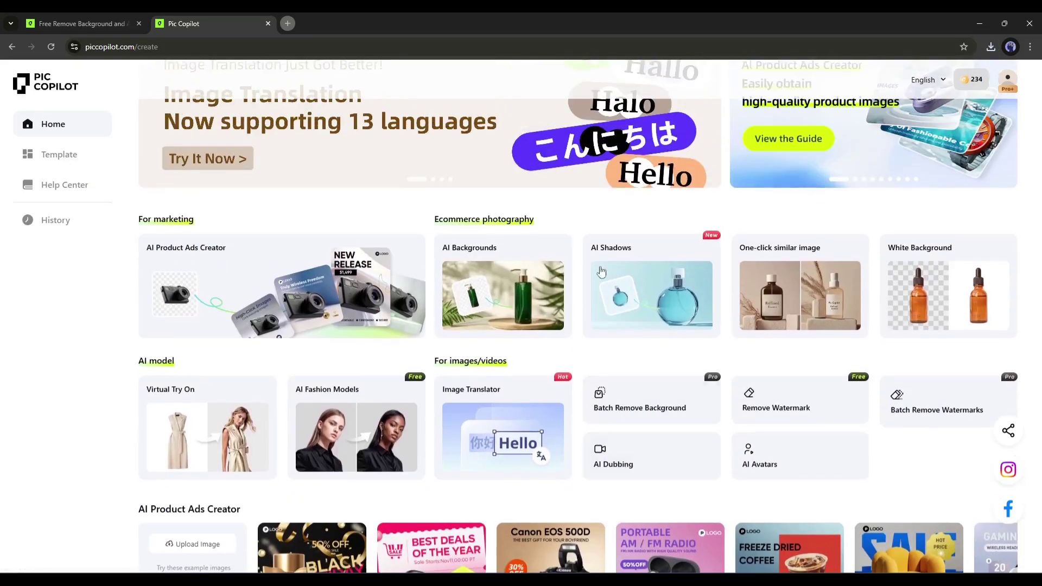
{"action": "left_click", "coordinate": [601, 272]}
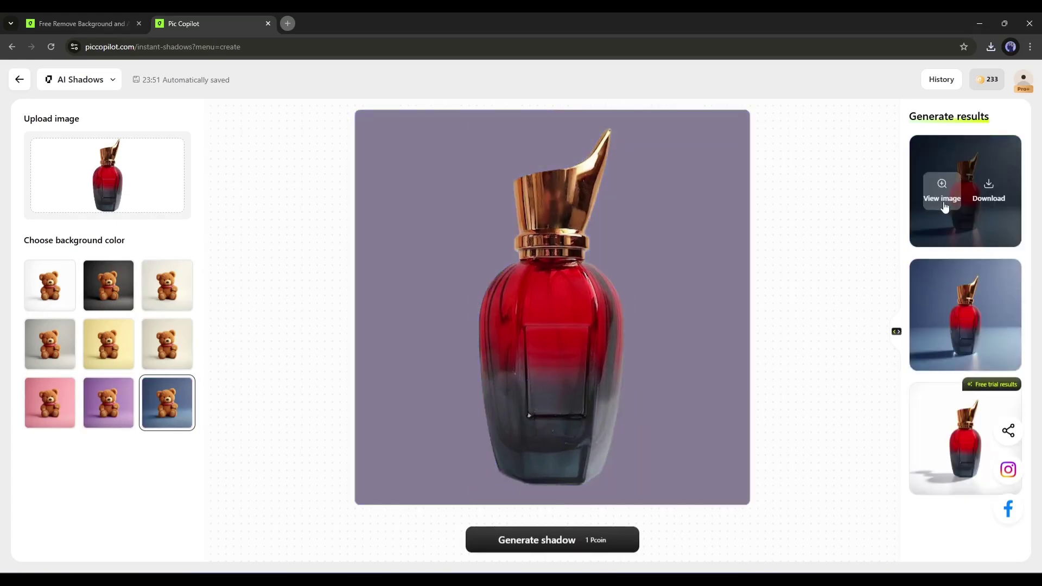
{"action": "left_click", "coordinate": [943, 200]}
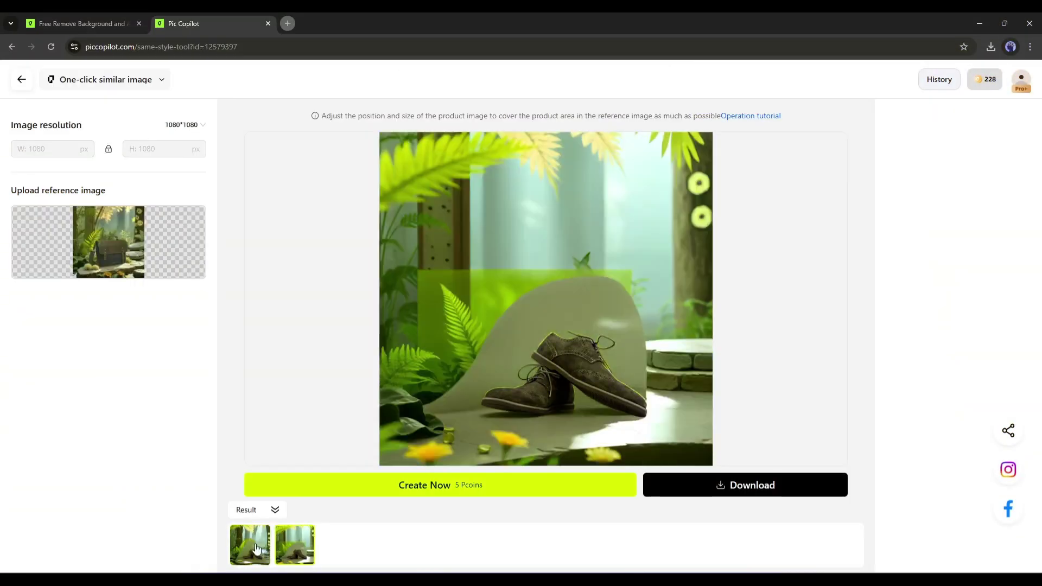
{"action": "left_click", "coordinate": [257, 548]}
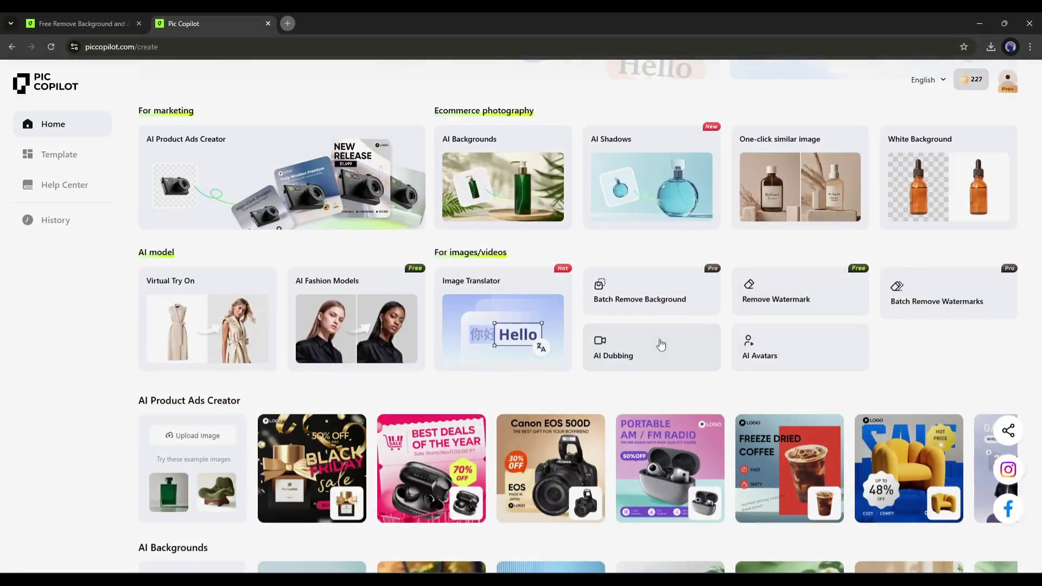
Return to the home page, then open and dismiss the AI Dubbing upload window
{"action": "left_click", "coordinate": [658, 344]}
{"action": "left_click", "coordinate": [756, 343]}
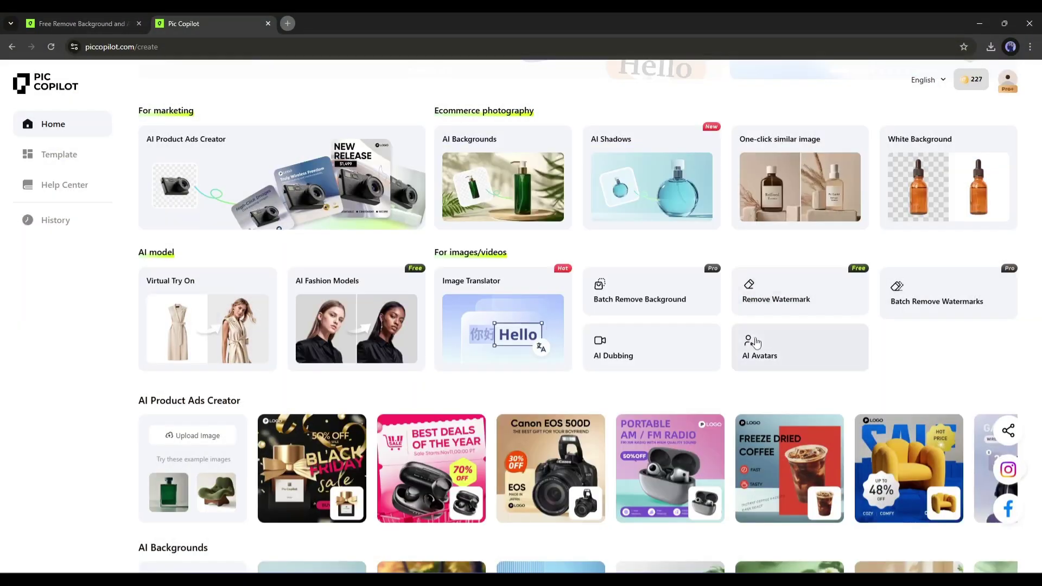
{"action": "left_click", "coordinate": [753, 135]}
Scroll through the Templates gallery down to the pink-handbag background-removal demo
{"action": "scroll", "coordinate": [693, 316], "scroll_direction": "down", "scroll_amount": 2}
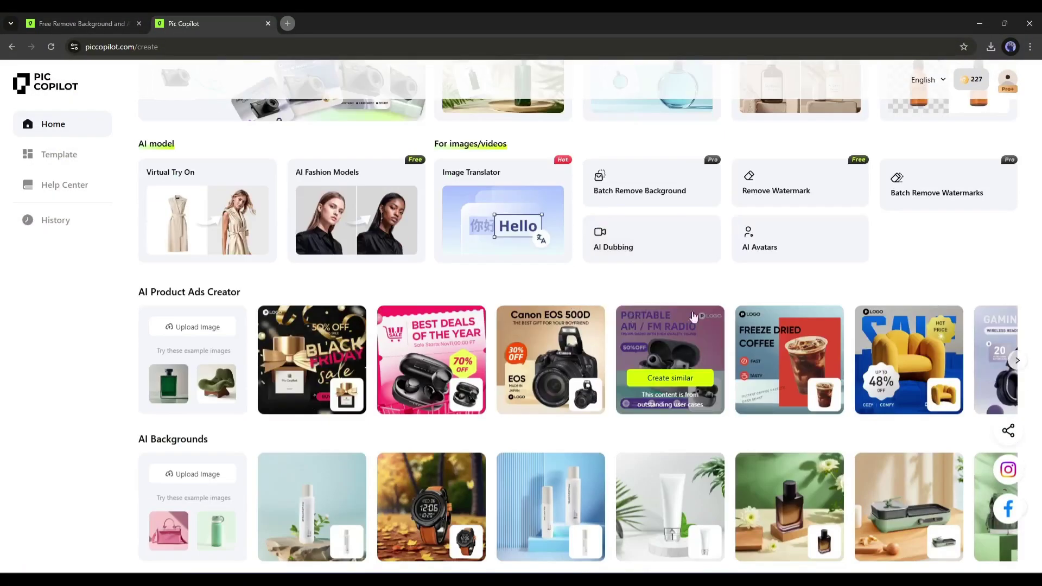
{"action": "scroll", "coordinate": [693, 316], "scroll_direction": "up", "scroll_amount": 1}
{"action": "scroll", "coordinate": [885, 303], "scroll_direction": "down", "scroll_amount": 4}
{"action": "scroll", "coordinate": [463, 235], "scroll_direction": "down", "scroll_amount": 5}
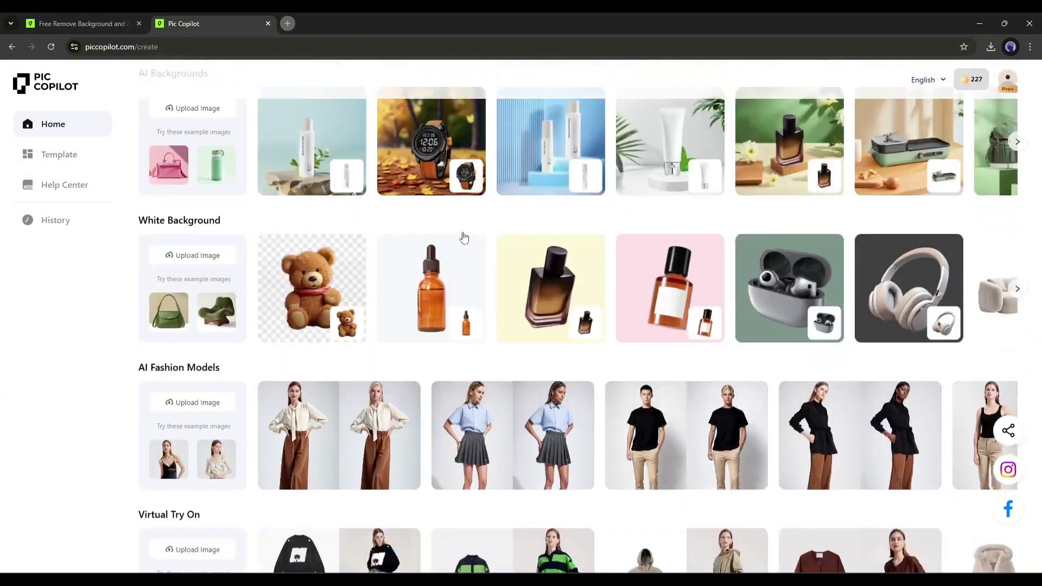
{"action": "scroll", "coordinate": [923, 400], "scroll_direction": "down", "scroll_amount": 1}
{"action": "scroll", "coordinate": [337, 379], "scroll_direction": "down", "scroll_amount": 2}
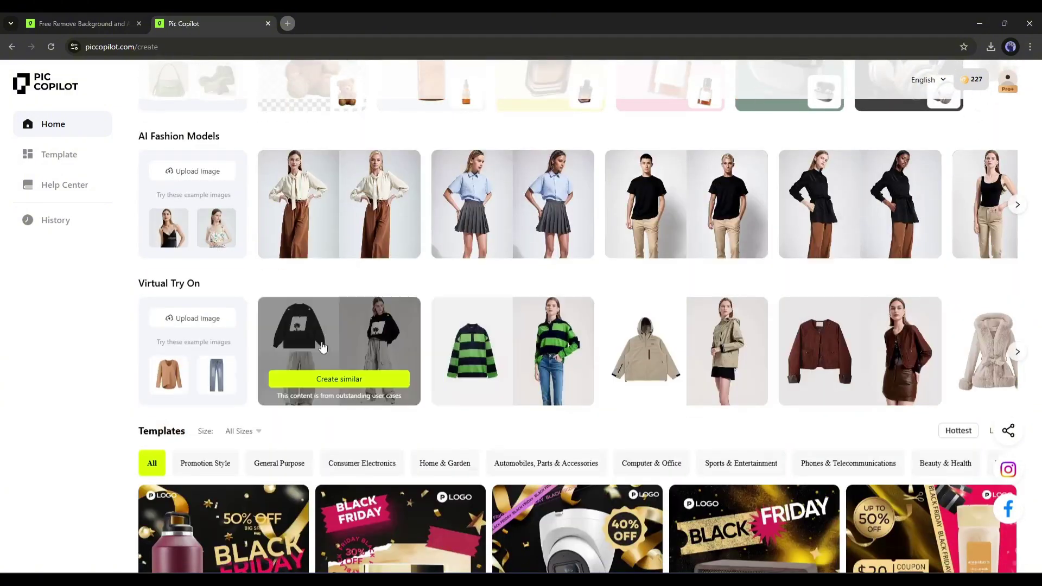
{"action": "scroll", "coordinate": [279, 477], "scroll_direction": "down", "scroll_amount": 3}
{"action": "scroll", "coordinate": [425, 220], "scroll_direction": "down", "scroll_amount": 5}
{"action": "scroll", "coordinate": [758, 385], "scroll_direction": "down", "scroll_amount": 4}
{"action": "scroll", "coordinate": [759, 385], "scroll_direction": "down", "scroll_amount": 10}
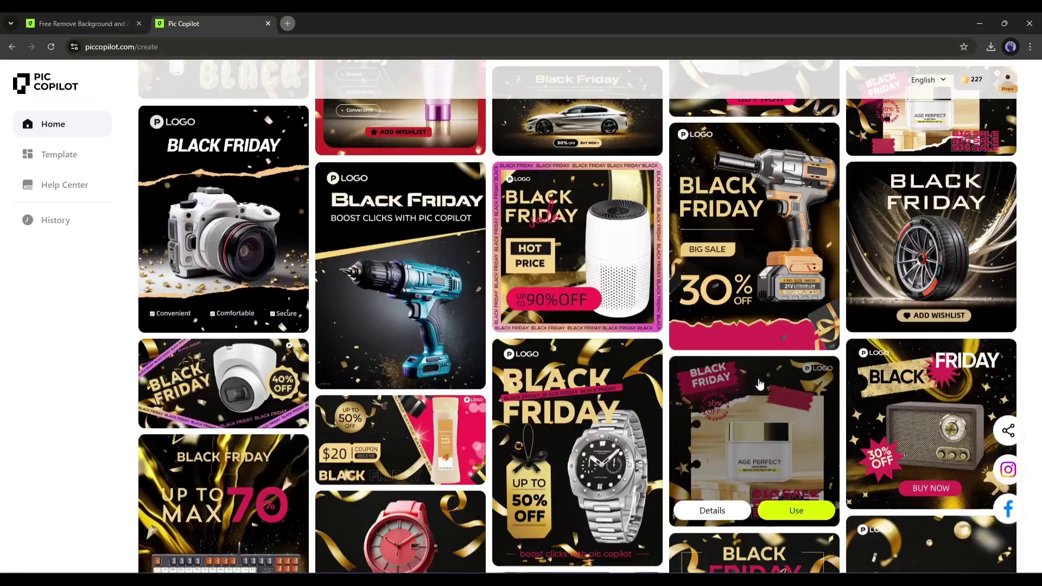
{"action": "scroll", "coordinate": [756, 384], "scroll_direction": "down", "scroll_amount": 2}
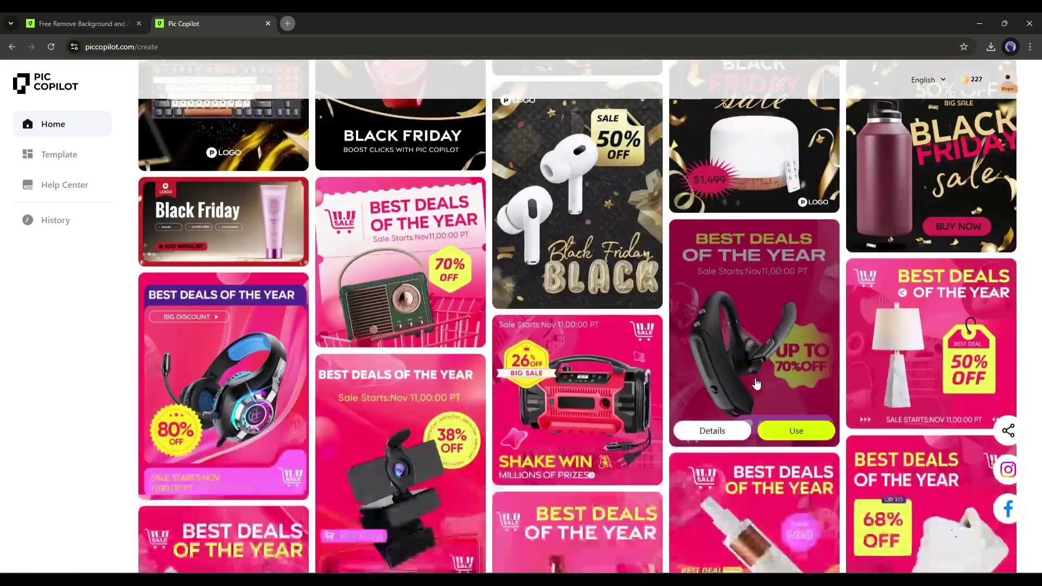
{"action": "scroll", "coordinate": [757, 383], "scroll_direction": "down", "scroll_amount": 3}
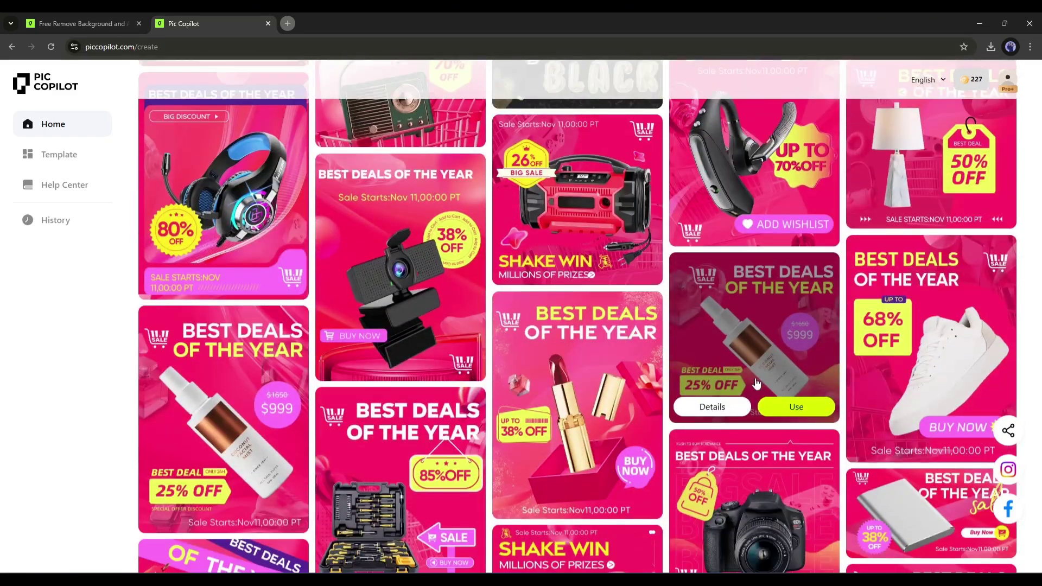
{"action": "scroll", "coordinate": [754, 383], "scroll_direction": "down", "scroll_amount": 18}
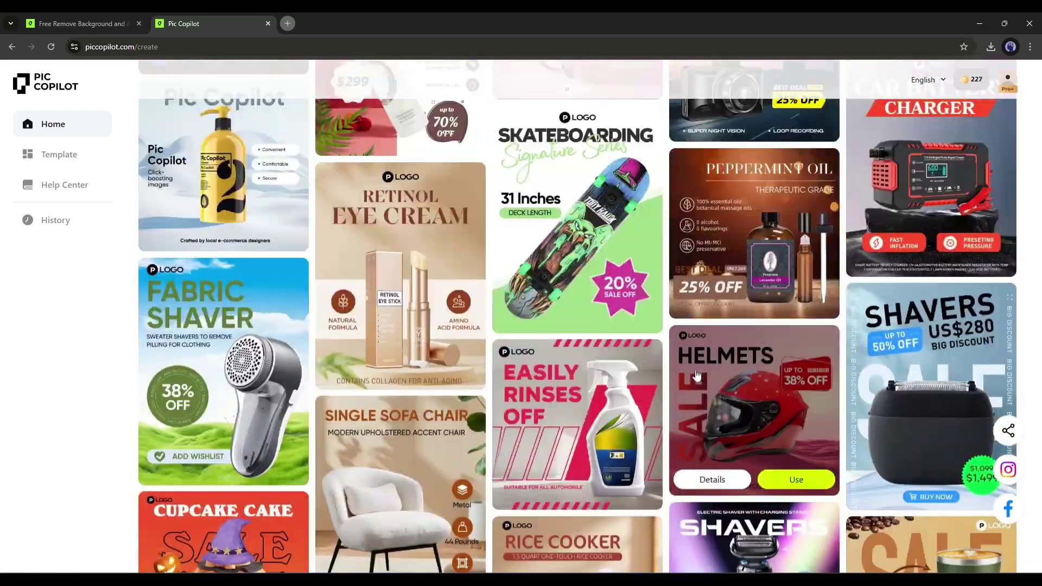
{"action": "scroll", "coordinate": [694, 373], "scroll_direction": "down", "scroll_amount": 13}
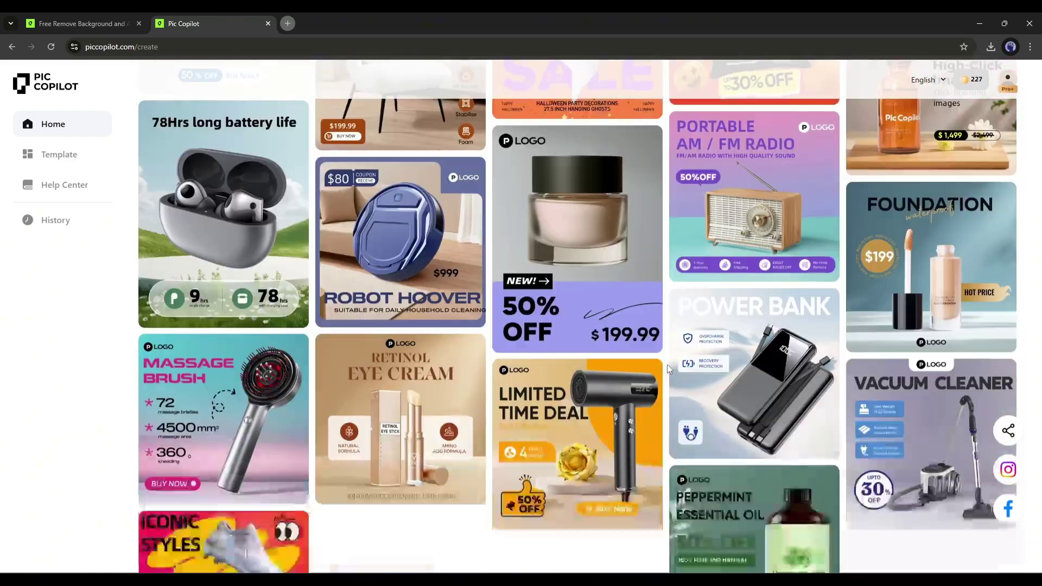
{"action": "scroll", "coordinate": [612, 357], "scroll_direction": "down", "scroll_amount": 11}
{"action": "scroll", "coordinate": [931, 423], "scroll_direction": "up", "scroll_amount": 12}
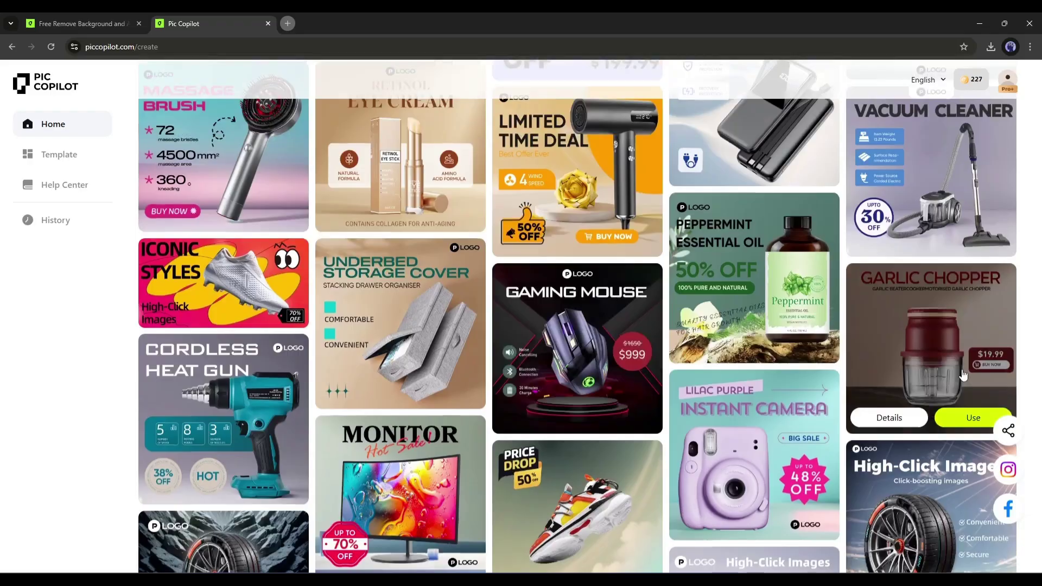
{"action": "scroll", "coordinate": [1020, 453], "scroll_direction": "up", "scroll_amount": 5}
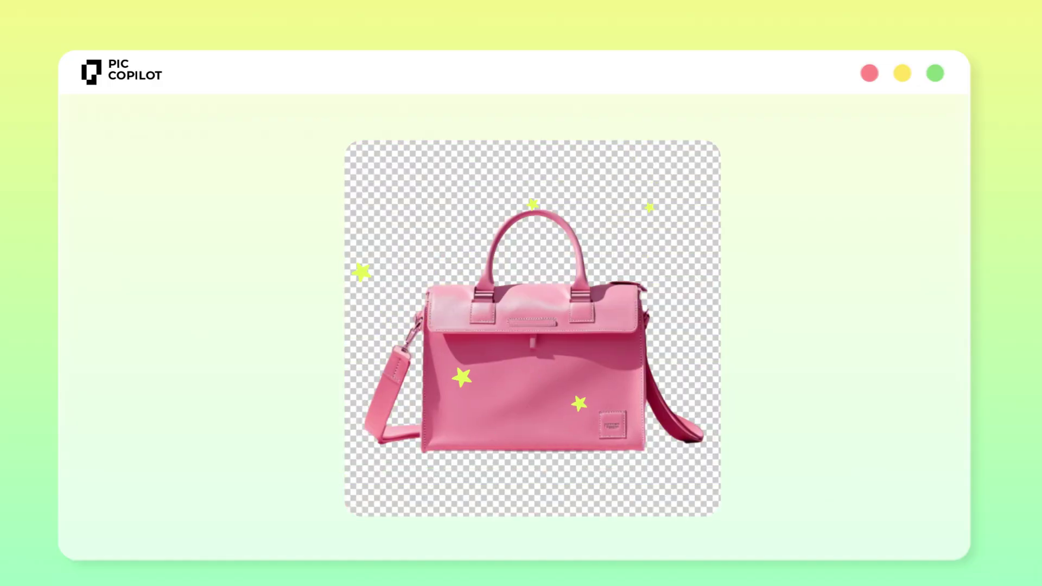